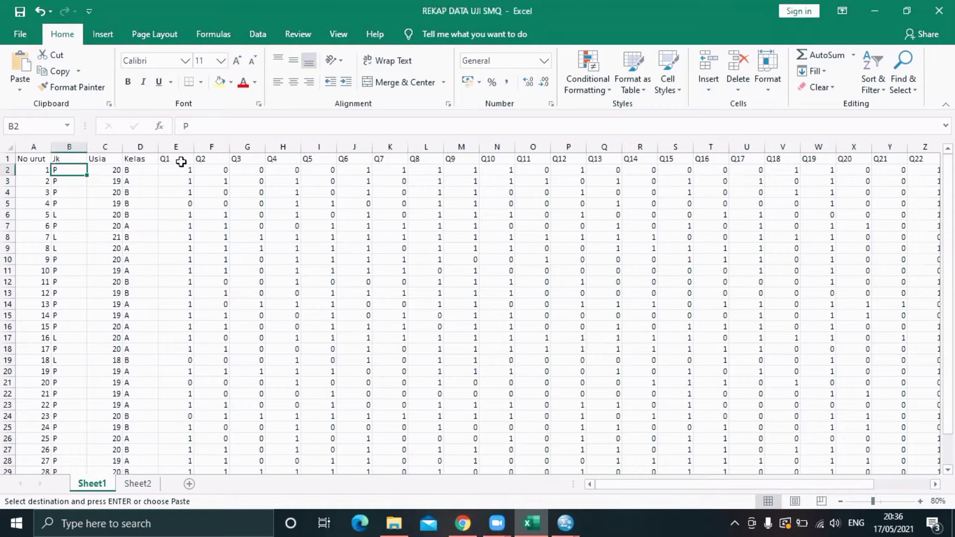
Review the survey data on Sheet1, from the respondent columns through Q1–Q25 to the TOTAL column, and the Jk codes
left_click(918, 485)
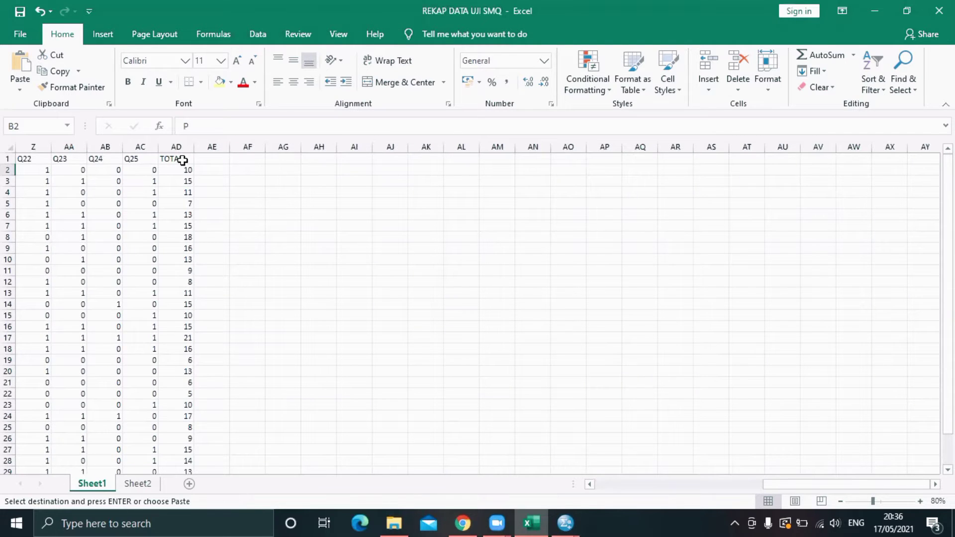
left_click(591, 485)
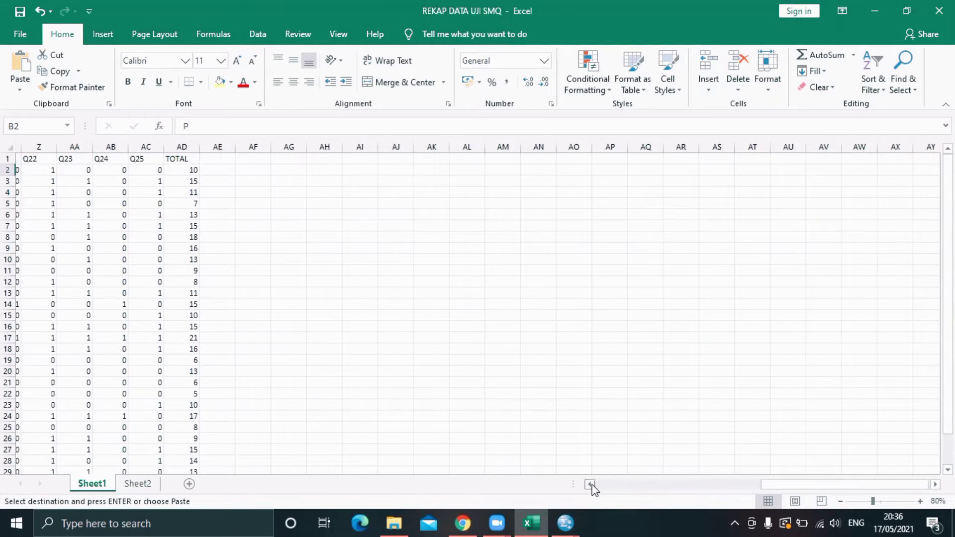
left_click(591, 485)
left_click(591, 484)
left_click(591, 485)
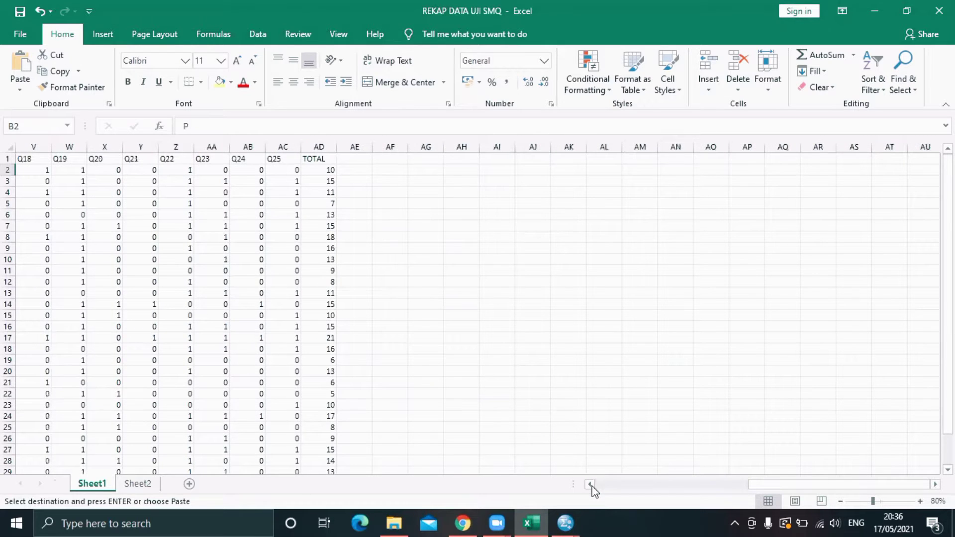
left_click_drag(591, 484, 591, 485)
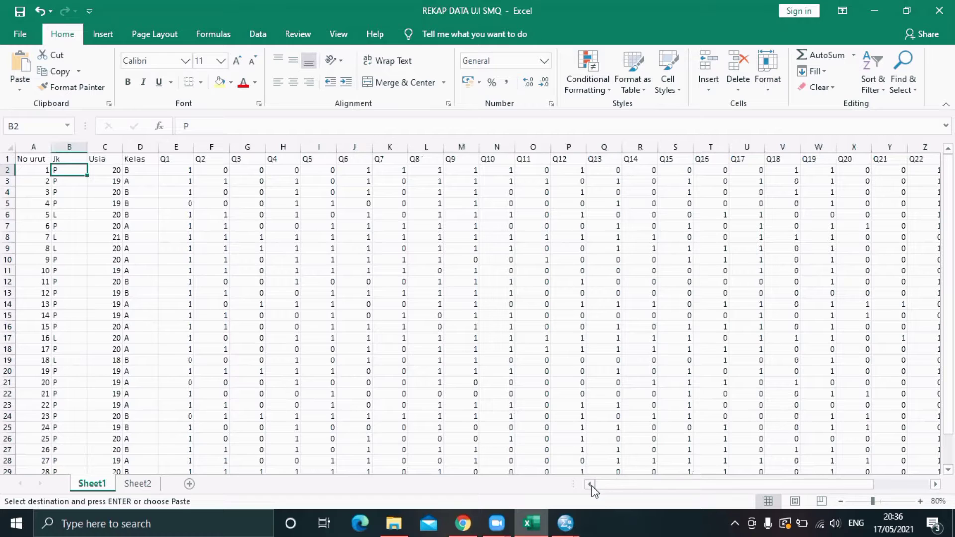
left_click(108, 170)
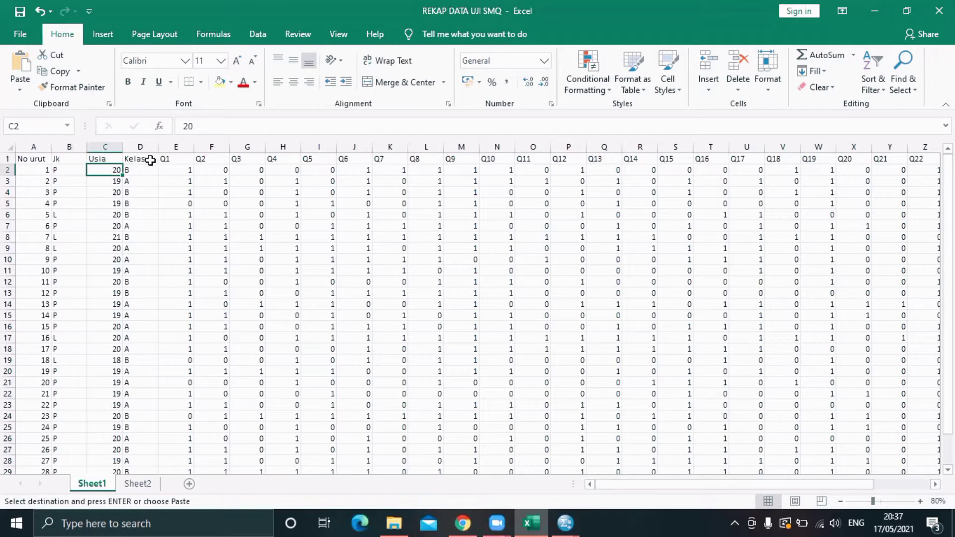
left_click(61, 170)
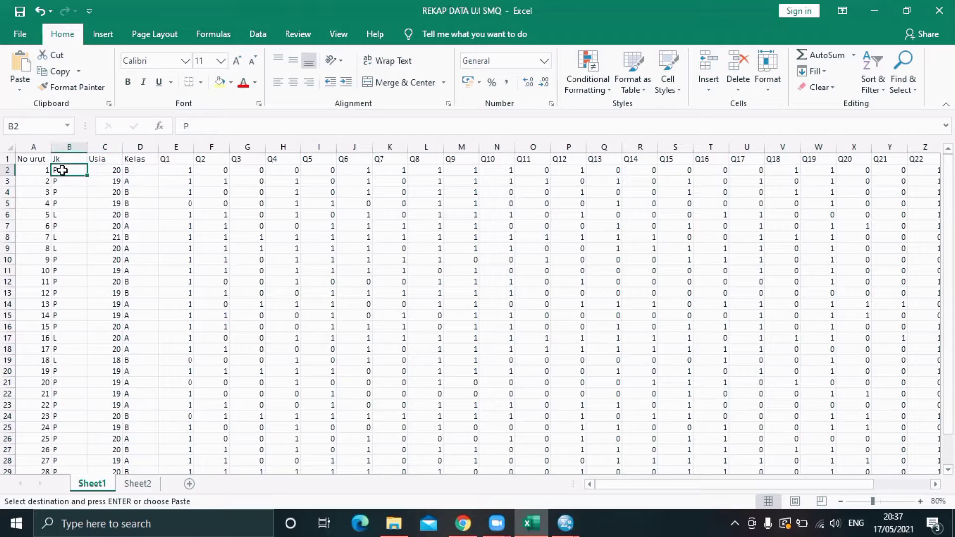
left_click(65, 205)
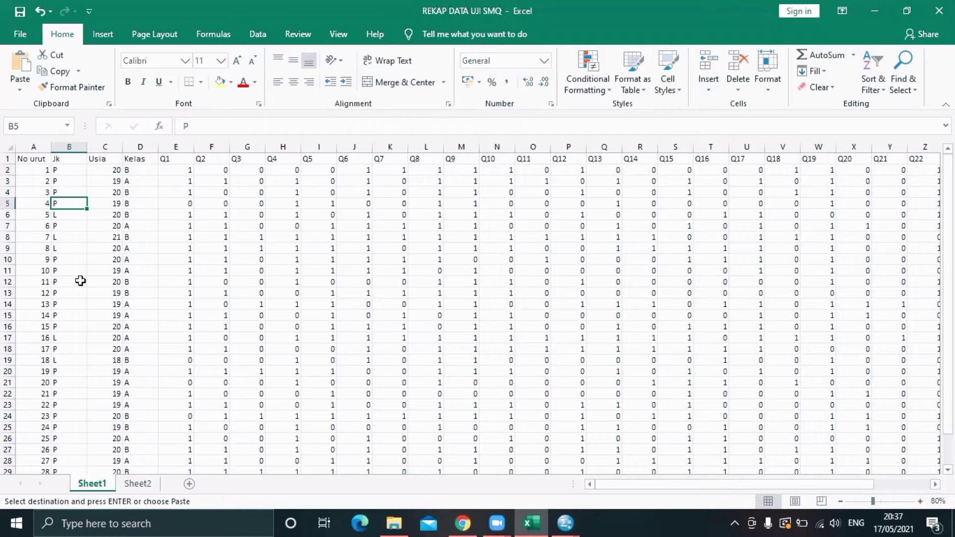
Examine on Sheet2 how each Jenis Kelamin letter corresponds to its numeric Label code
left_click(125, 480)
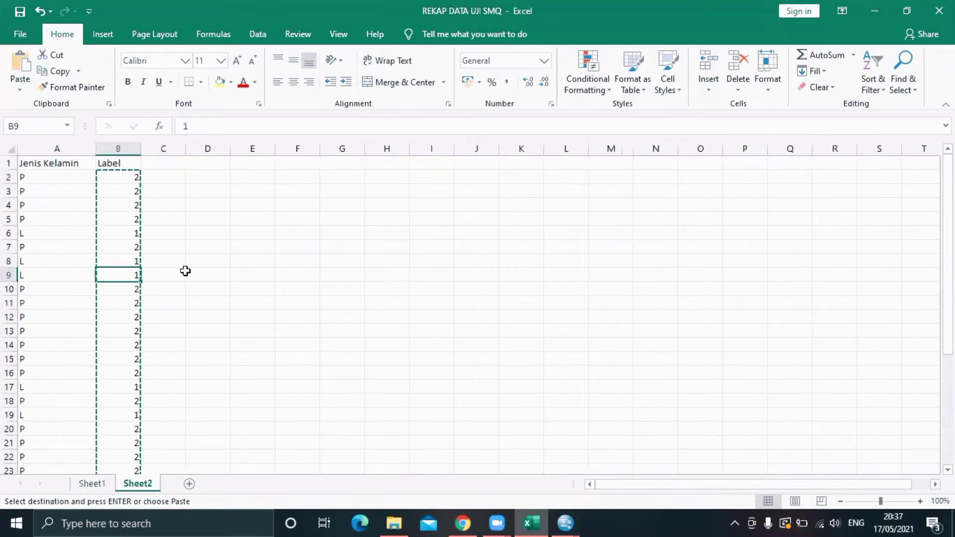
left_click(215, 179)
left_click(135, 180)
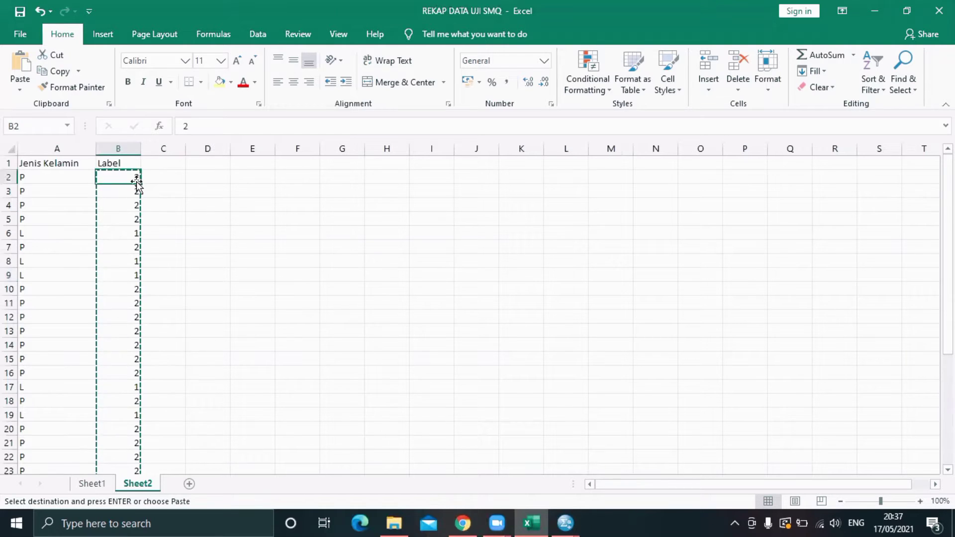
left_click(121, 261)
left_click(57, 209)
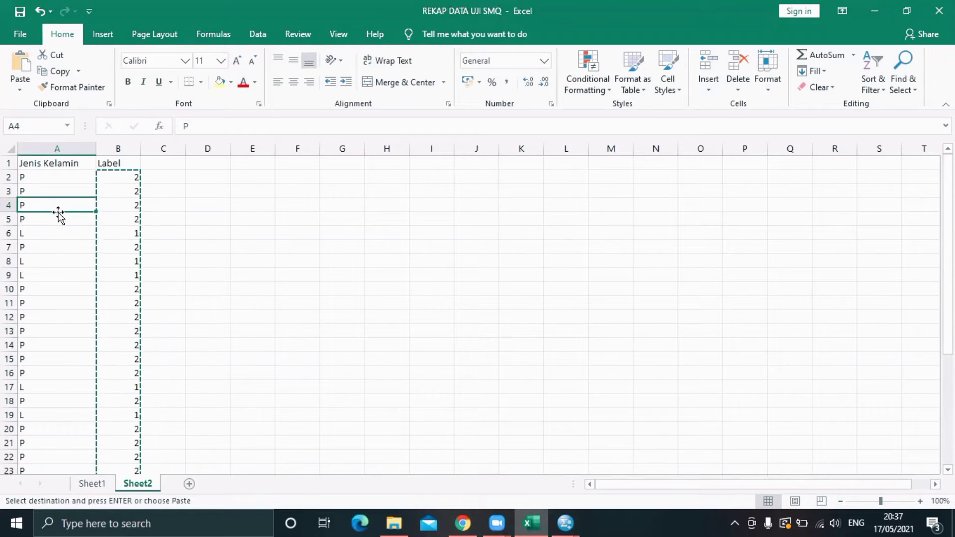
left_click(58, 215)
left_click(118, 217)
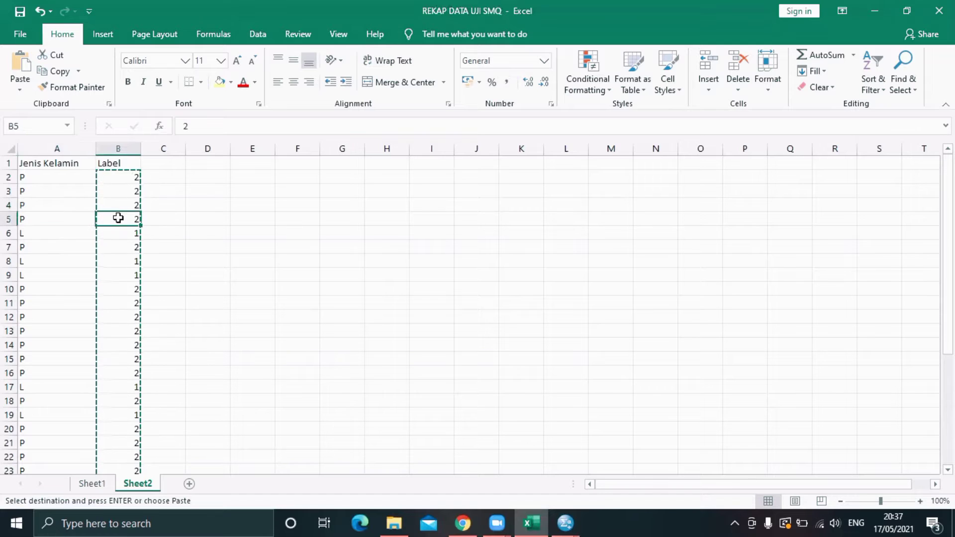
left_click(20, 191)
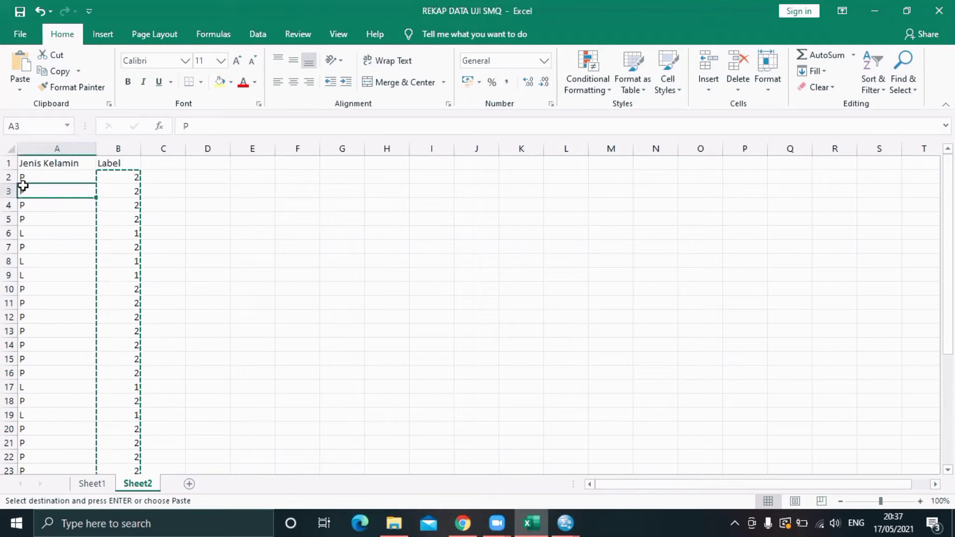
left_click(121, 193)
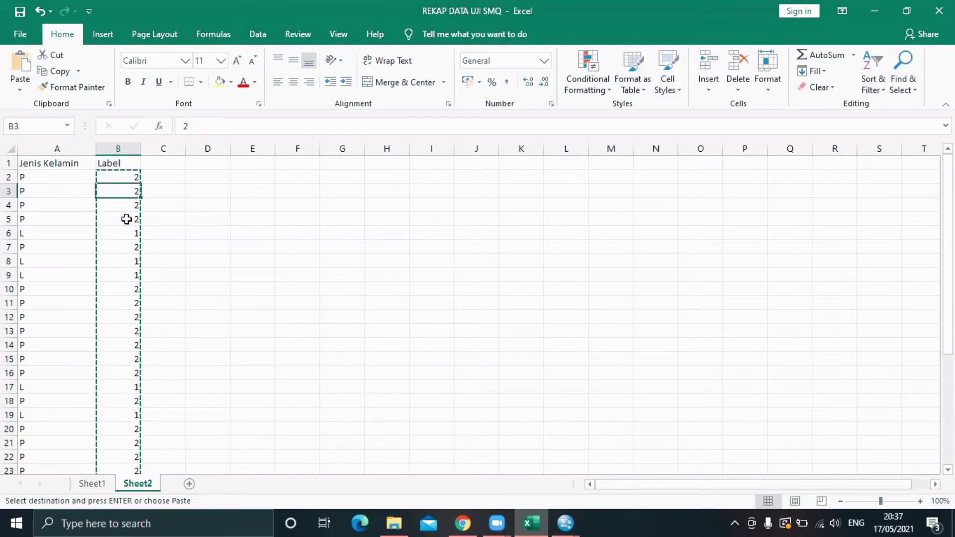
left_click(120, 233)
left_click(54, 233)
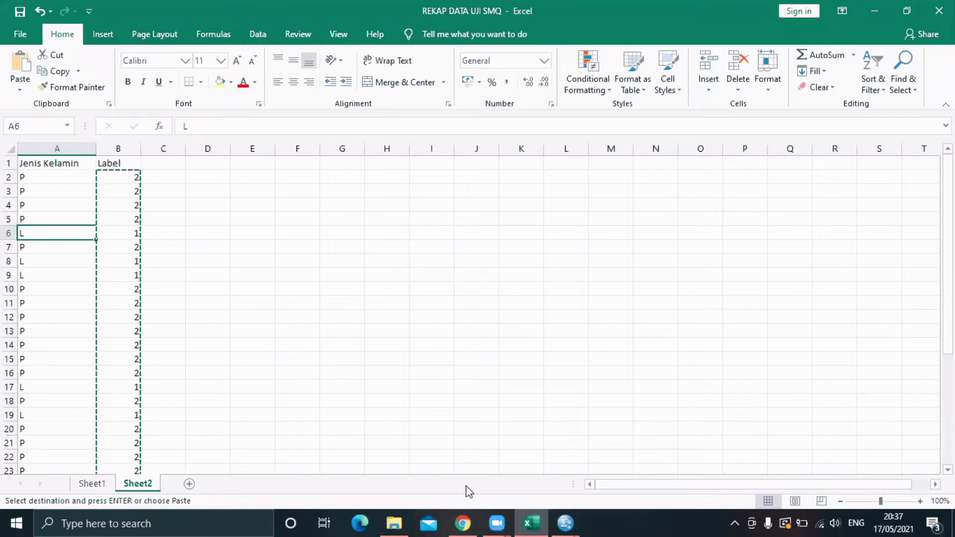
Switch to SPSS and import Sheet1 of the Excel file REKAP DATA UJI SMQ.xlsx, reading variable names from the first row
mouse_move(579, 522)
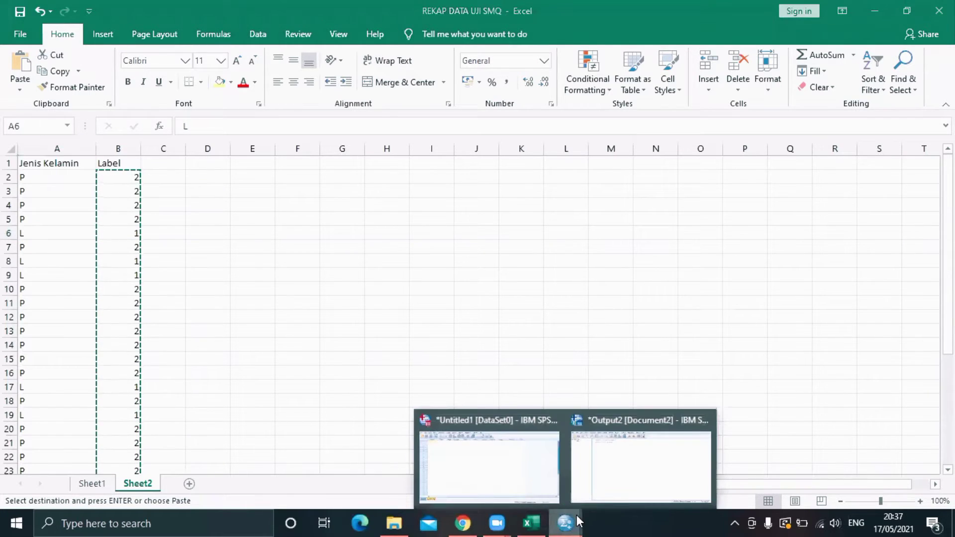
left_click(521, 472)
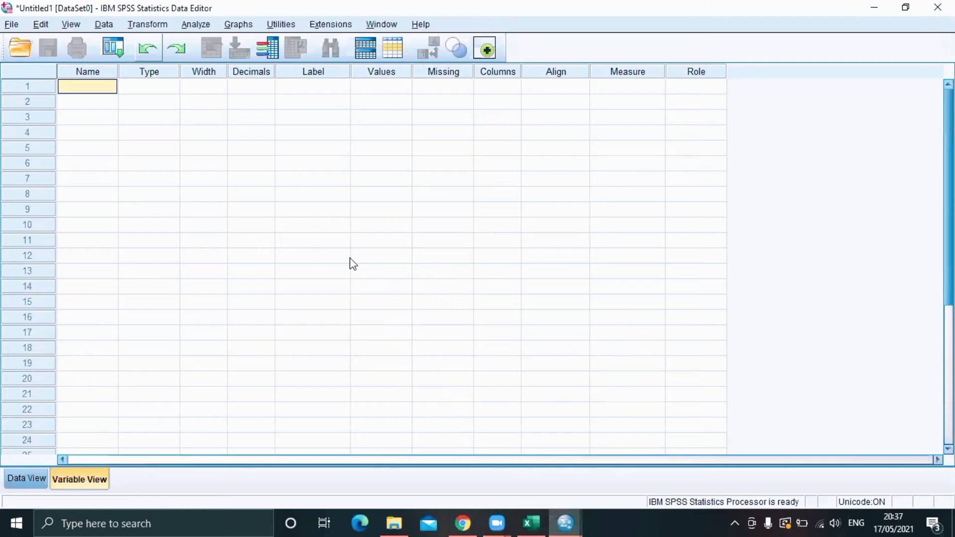
left_click(8, 29)
mouse_move(42, 80)
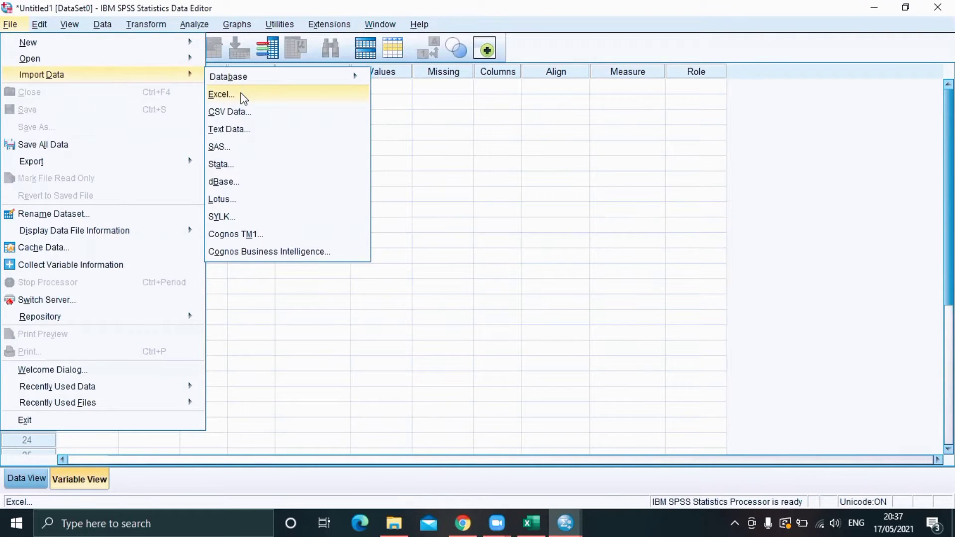
left_click(244, 98)
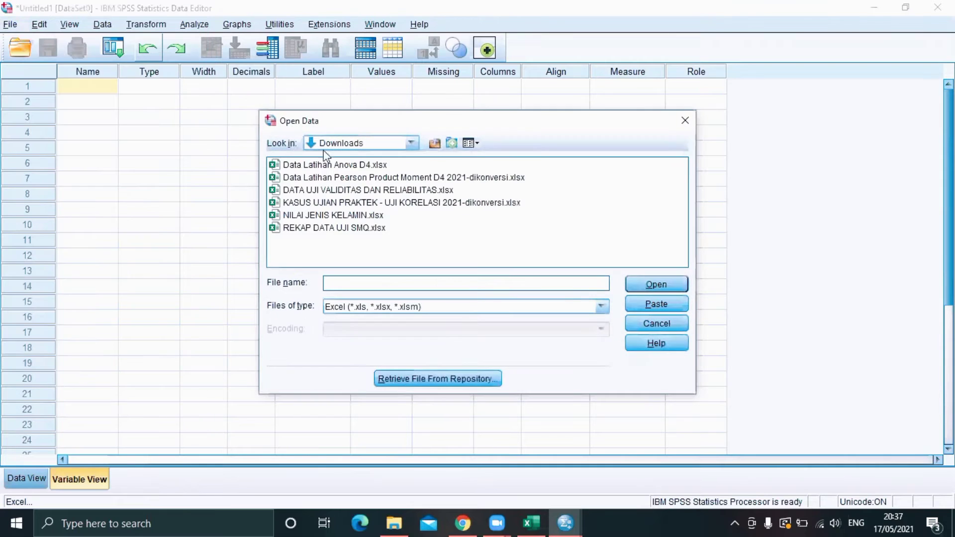
left_click(357, 230)
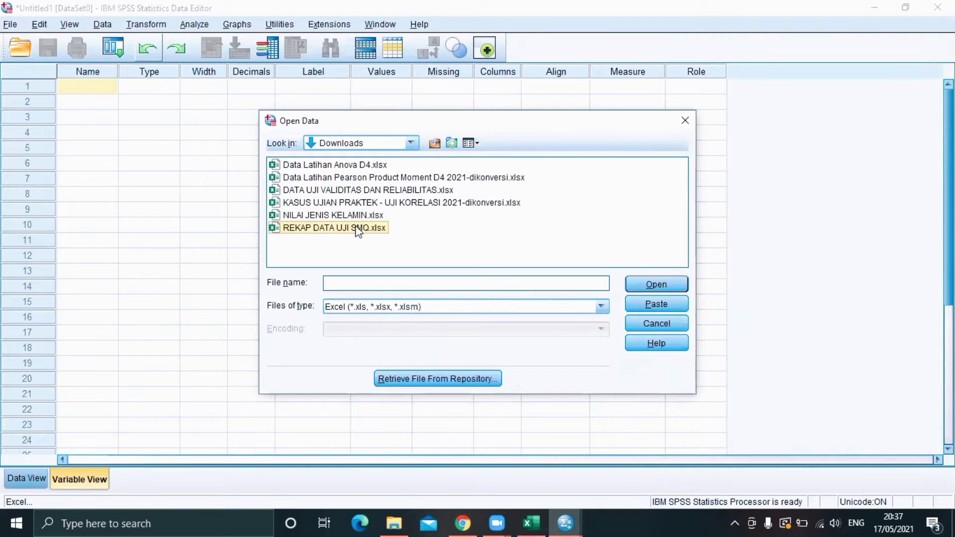
left_click(650, 286)
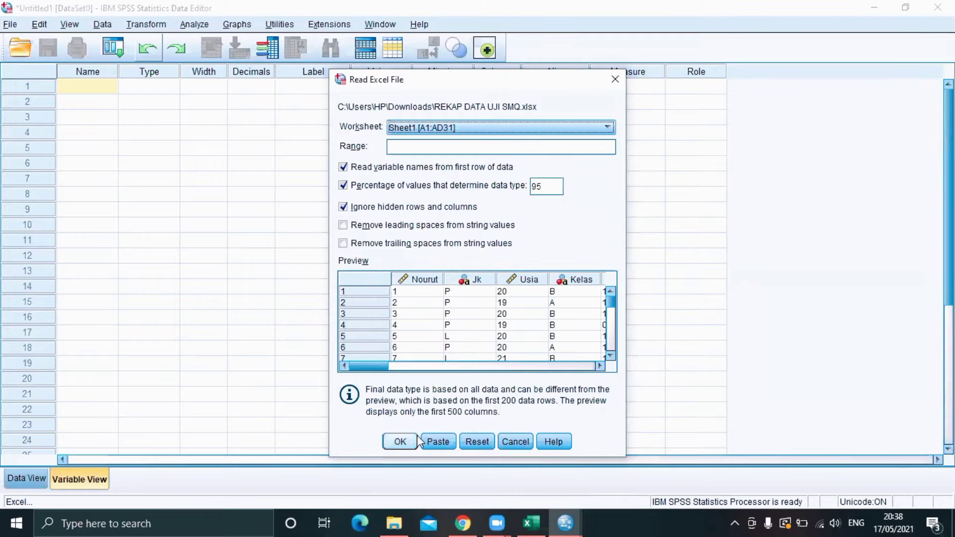
left_click(387, 445)
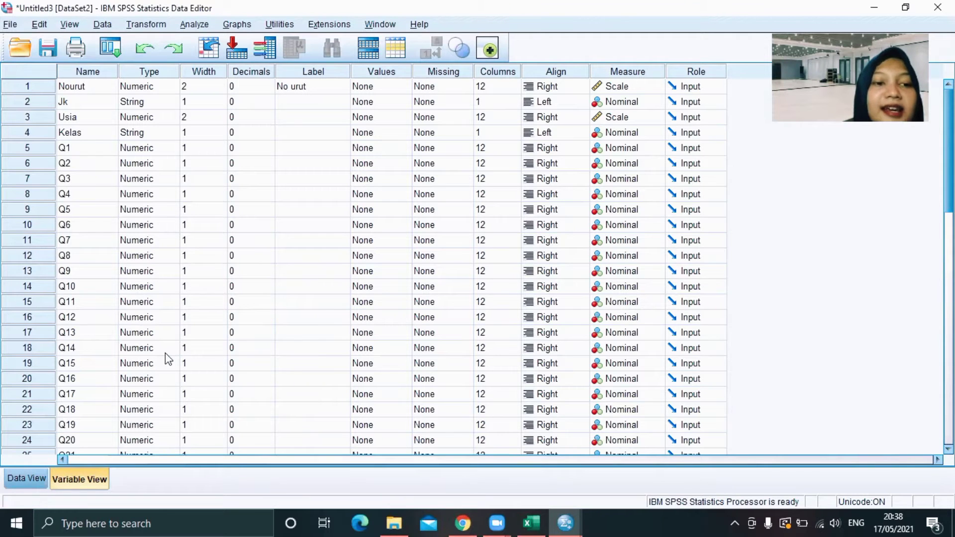
Show the imported cases in Data View and widen the Jk column
left_click(30, 476)
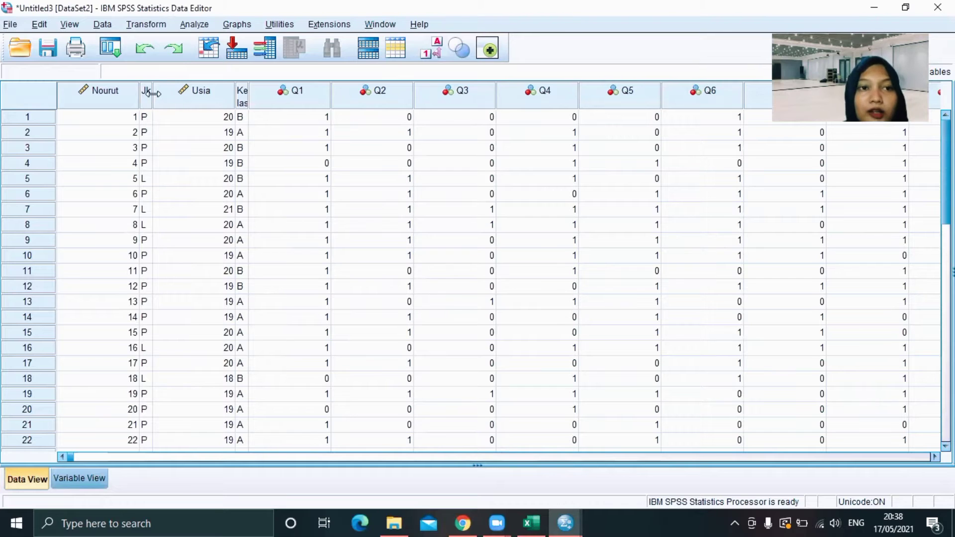
left_click_drag(151, 93, 228, 93)
left_click(185, 118)
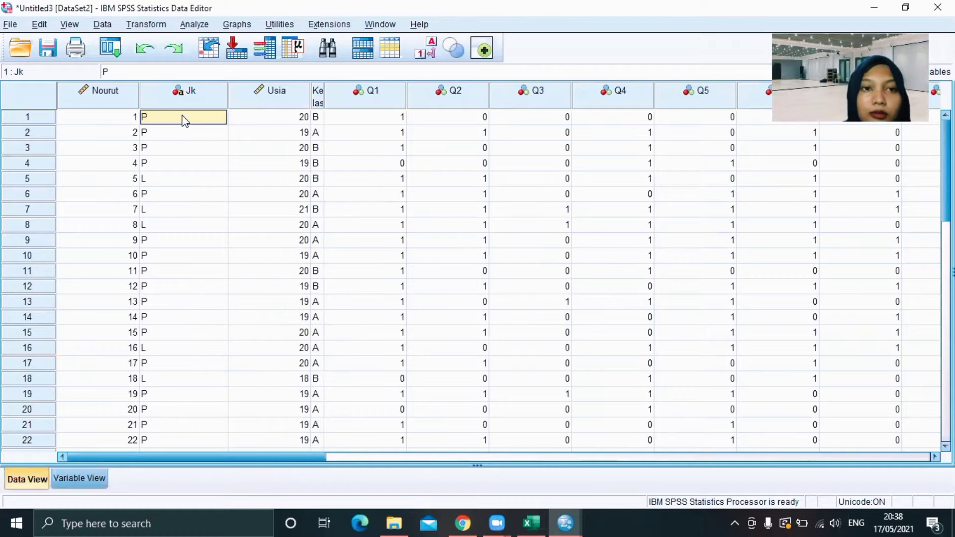
left_click(193, 131)
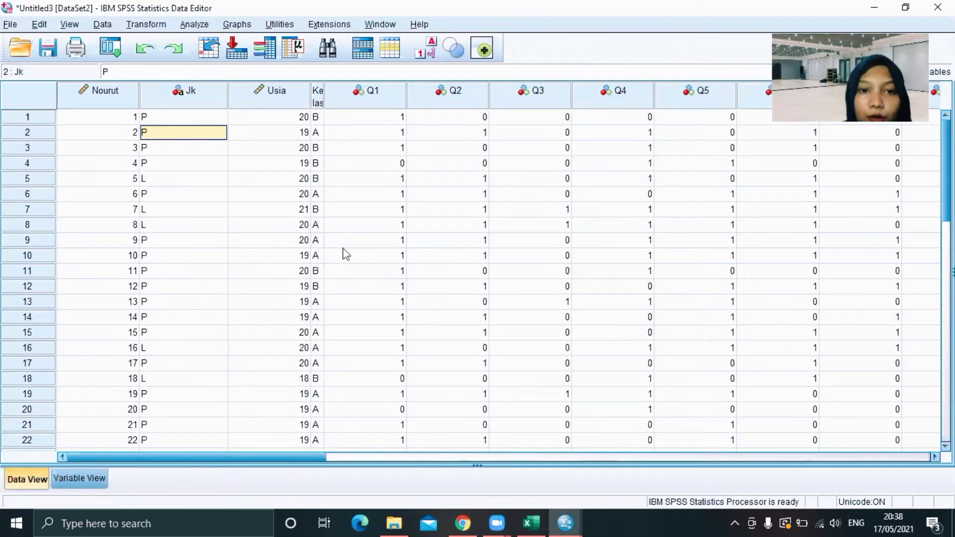
Switch to Excel and copy the numeric gender labels in B2:B31 of Sheet2
left_click(532, 522)
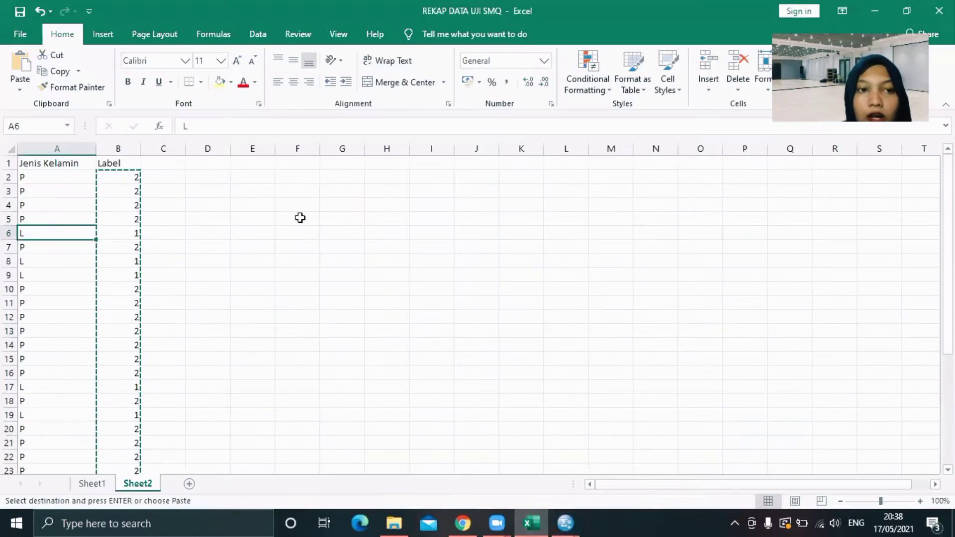
left_click(152, 247)
left_click(133, 176)
left_click_drag(130, 254, 114, 411)
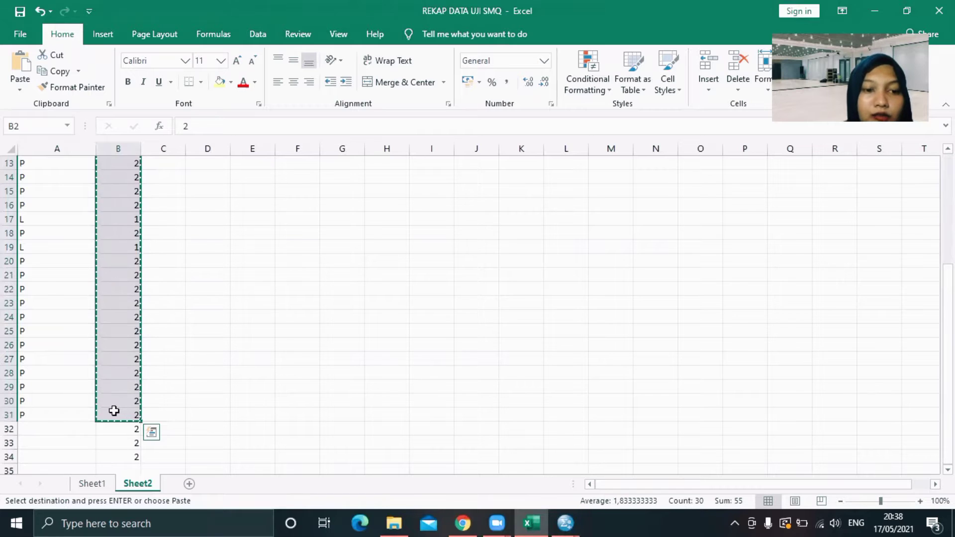
right_click(142, 361)
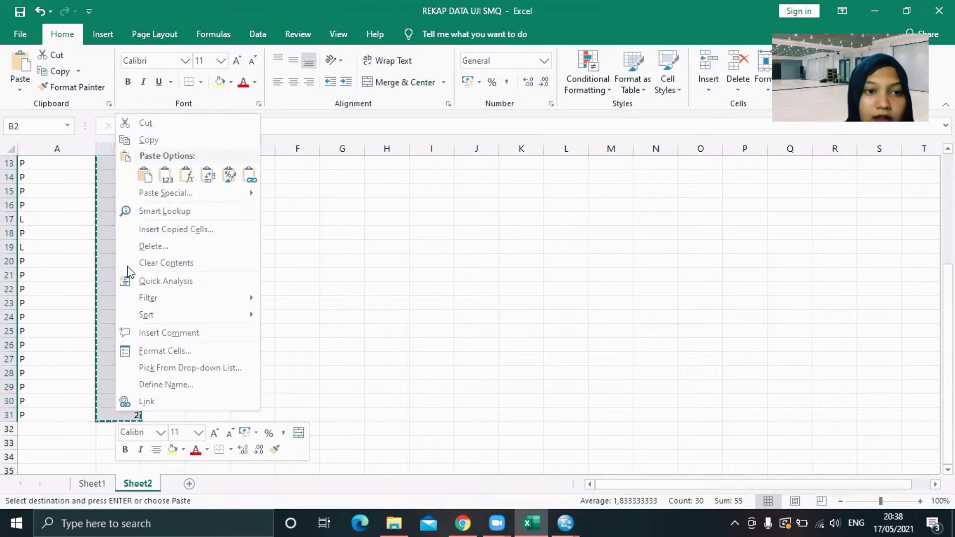
left_click(175, 143)
scroll(175, 147, "up", 3)
scroll(174, 143, "up", 2)
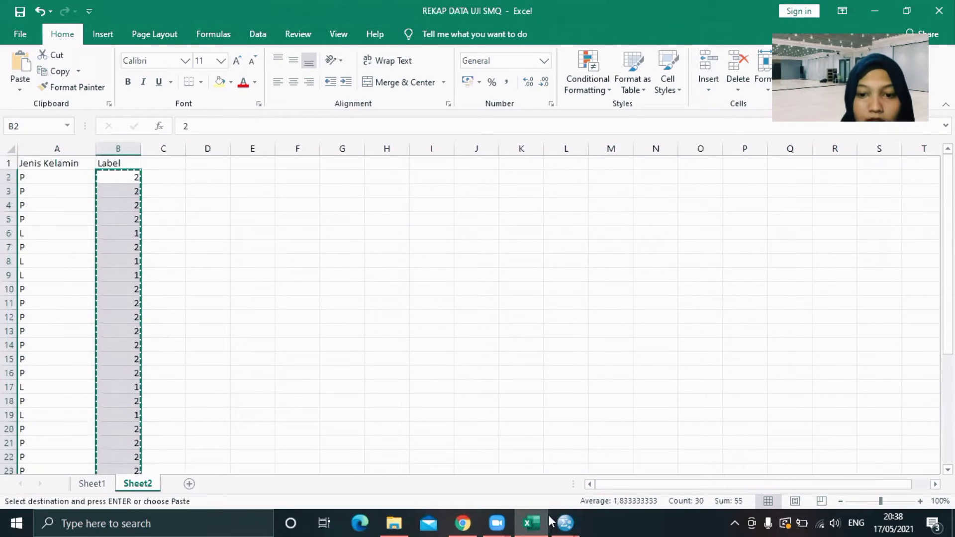
Switch to the Untitled3 dataset in SPSS and paste the copied numeric gender codes over the Jk values of cases 1 to 30
left_click(565, 524)
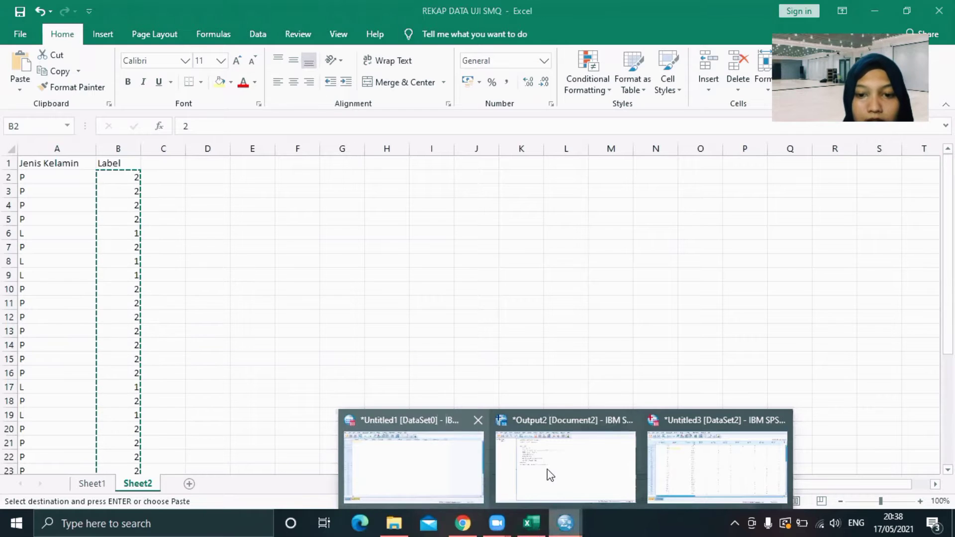
left_click(431, 467)
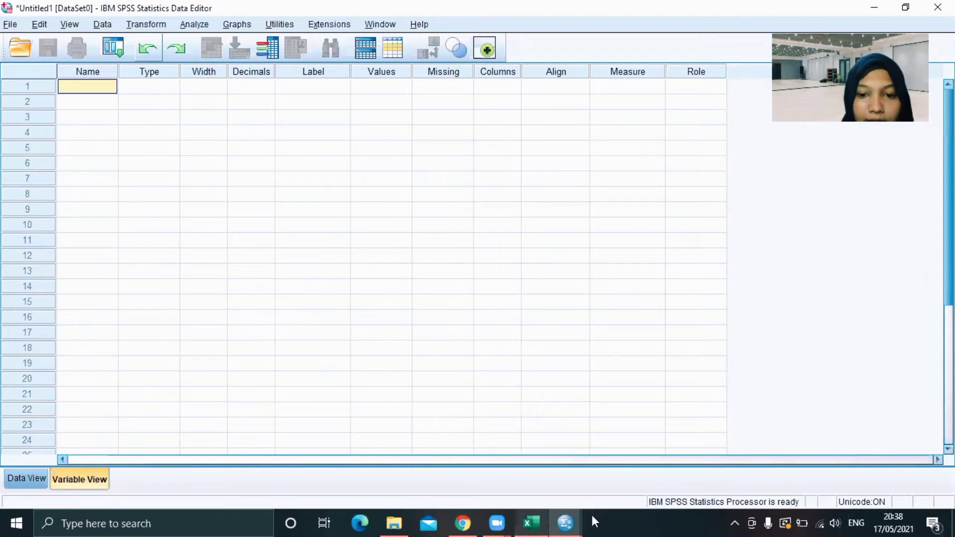
left_click(565, 524)
left_click(697, 479)
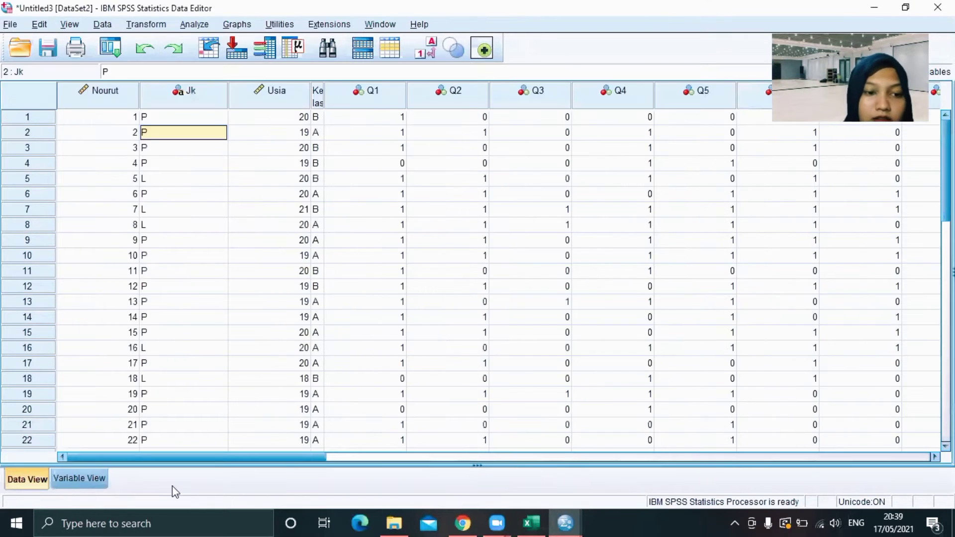
double_click(181, 114)
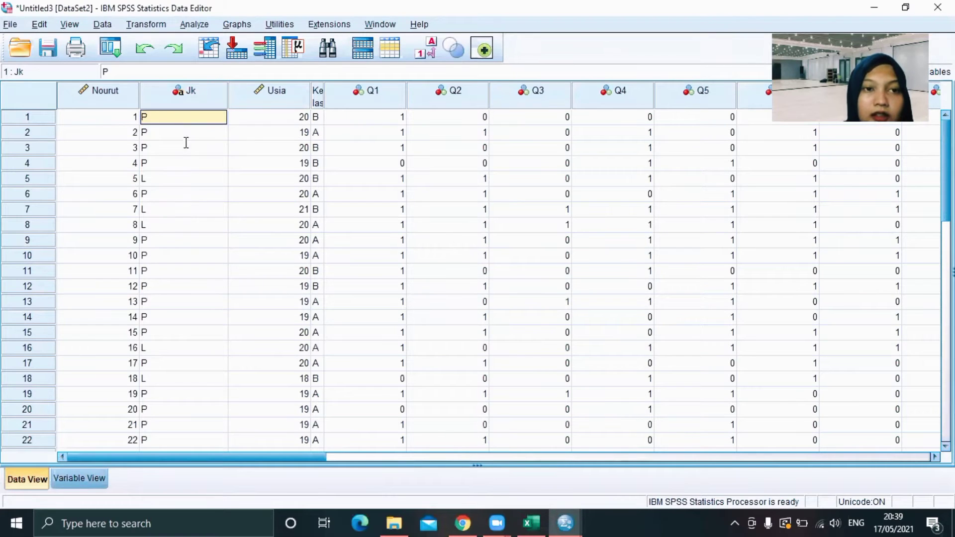
left_click(256, 120)
double_click(210, 119)
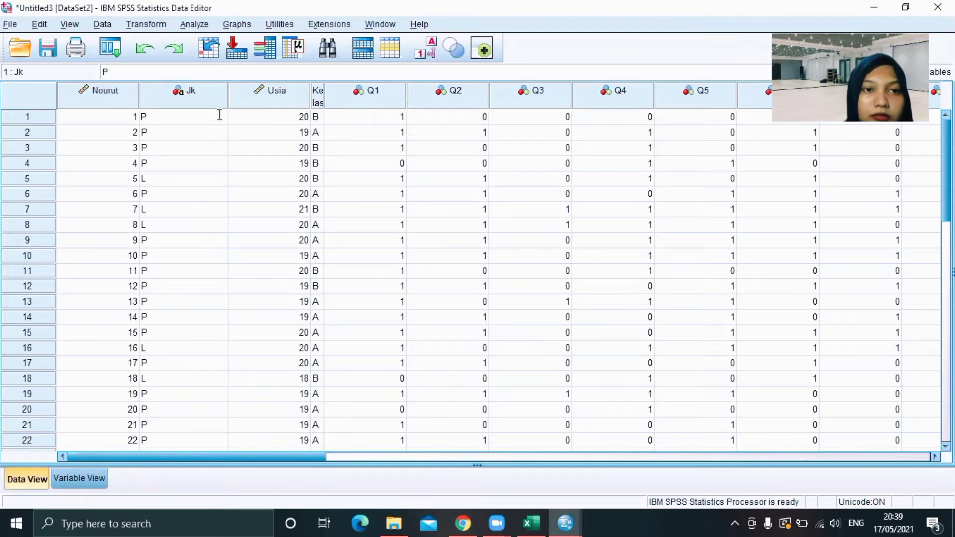
left_click(136, 119)
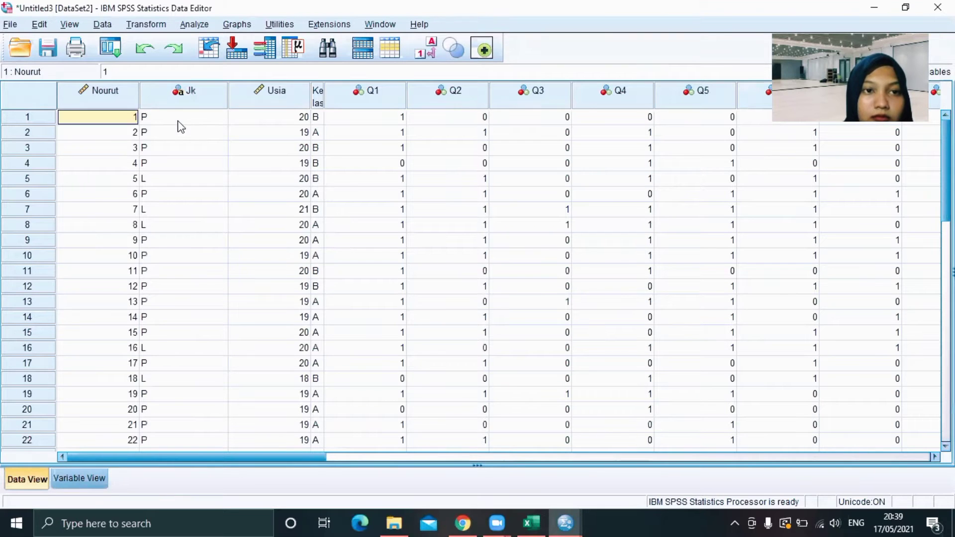
left_click_drag(177, 125, 178, 387)
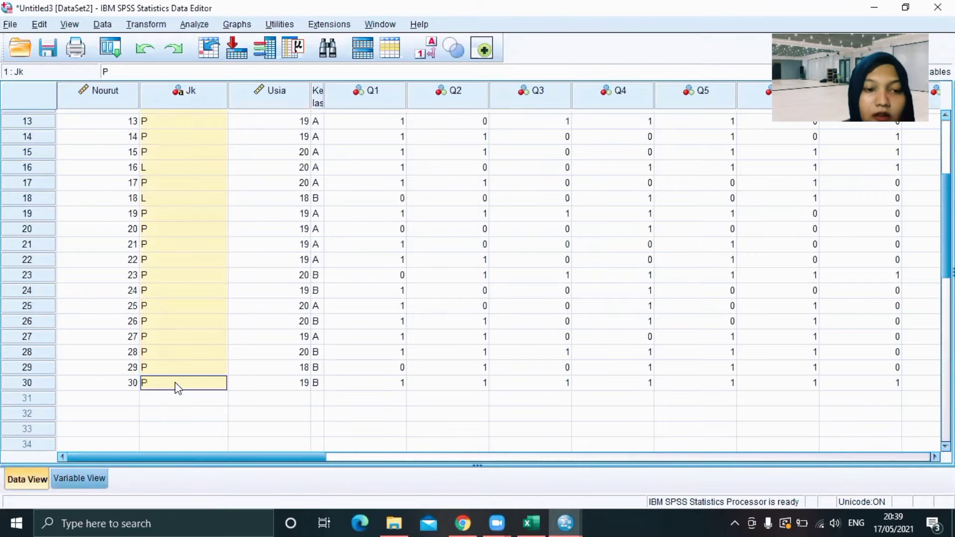
key("ctrl+v")
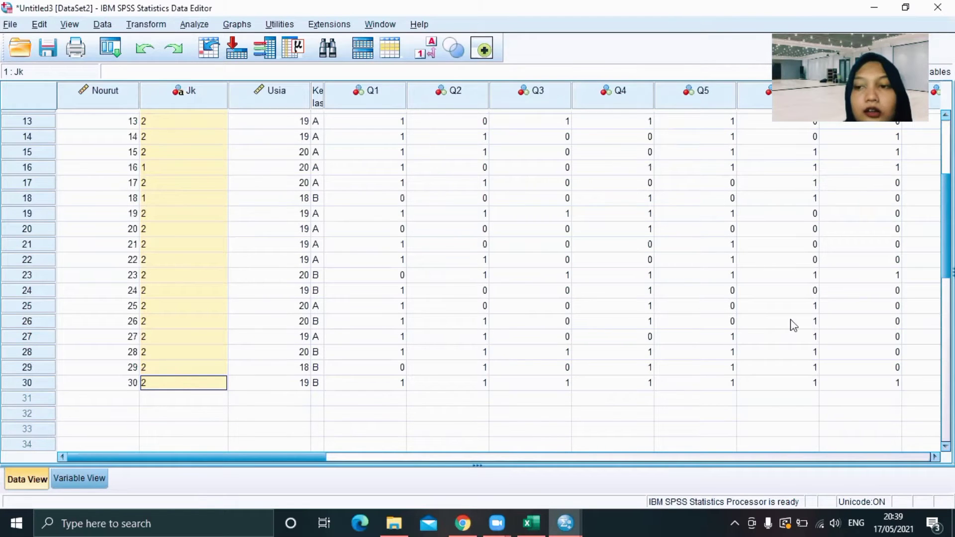
key("ctrl+Home")
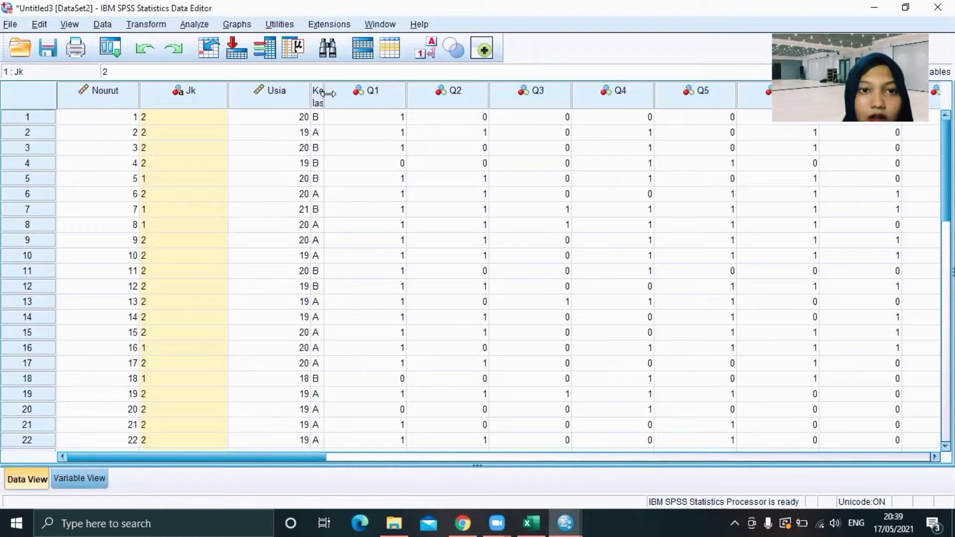
left_click(179, 139)
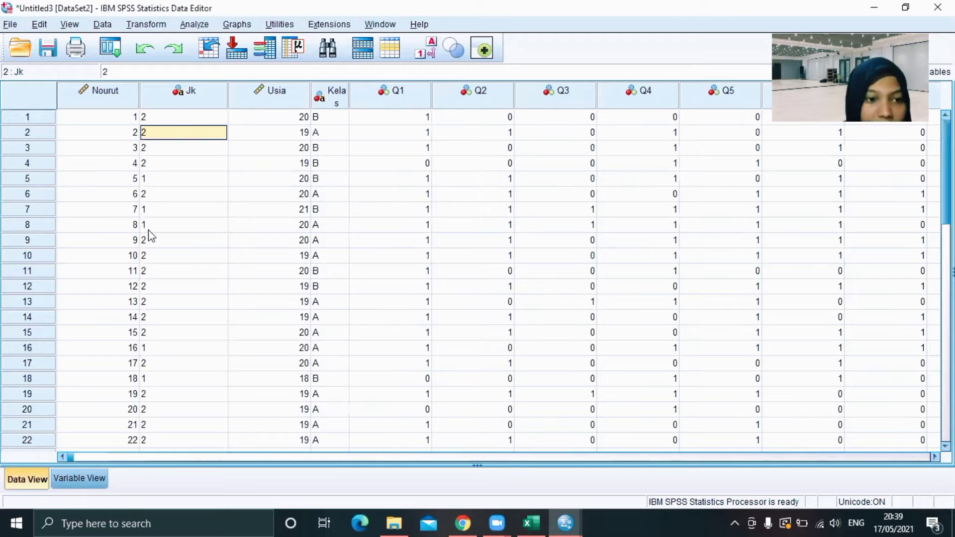
Delete the Kelas variable from the dataset in Variable View
left_click(96, 481)
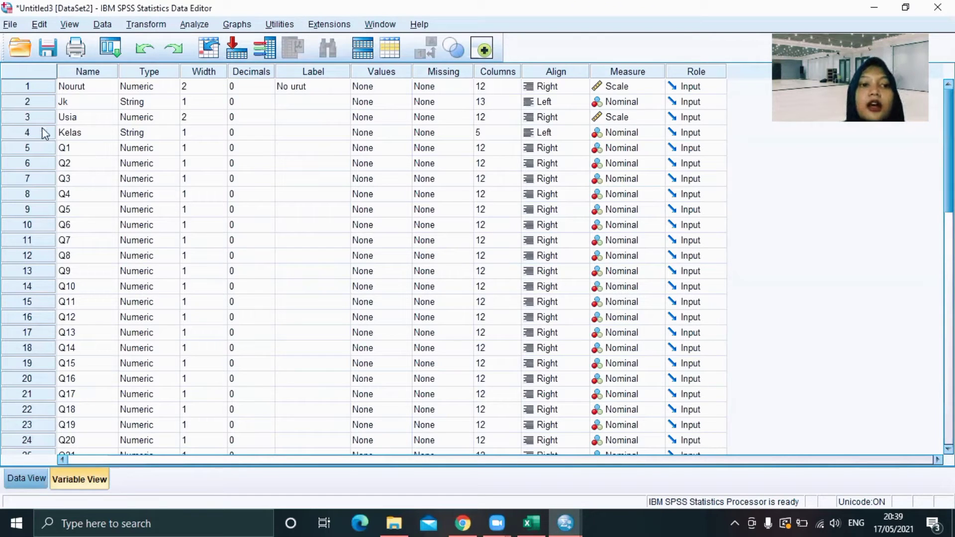
left_click(185, 132)
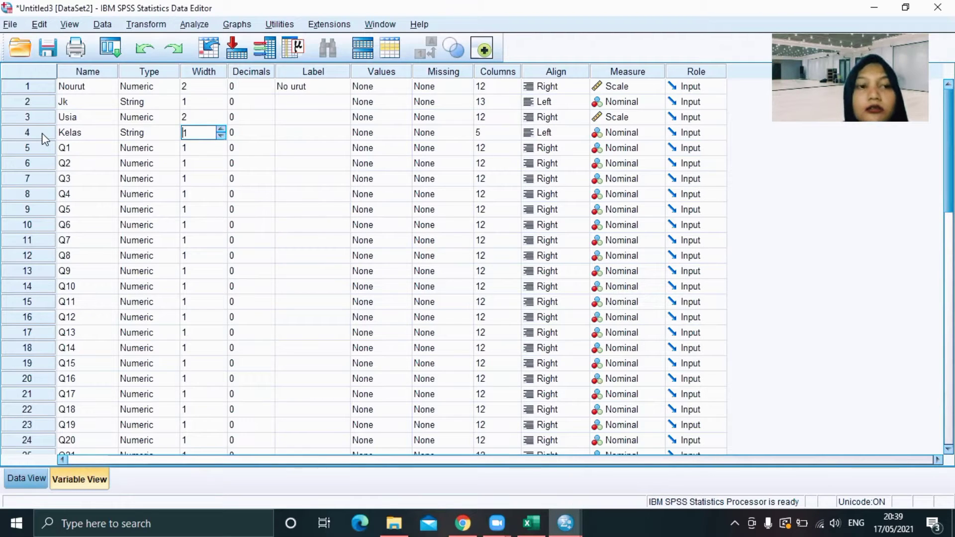
left_click(42, 133)
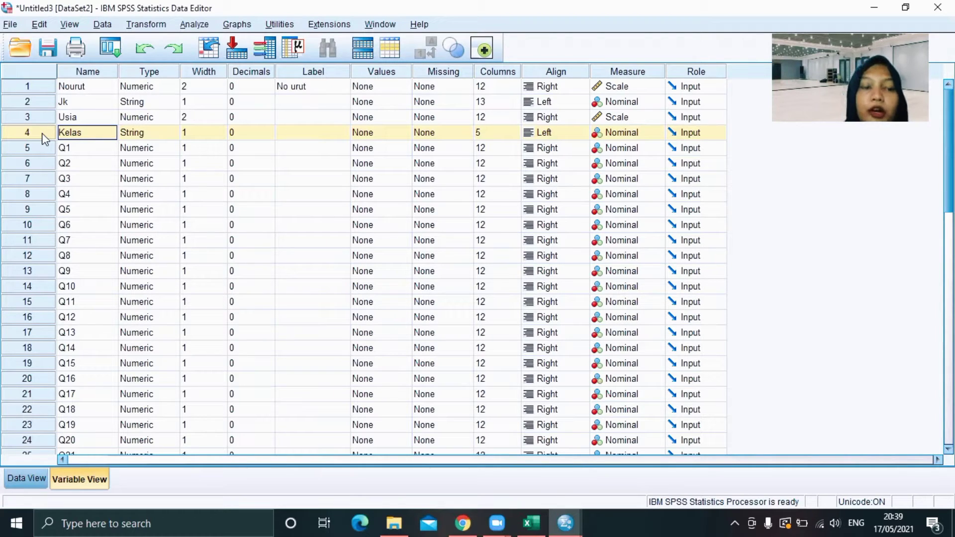
right_click(42, 132)
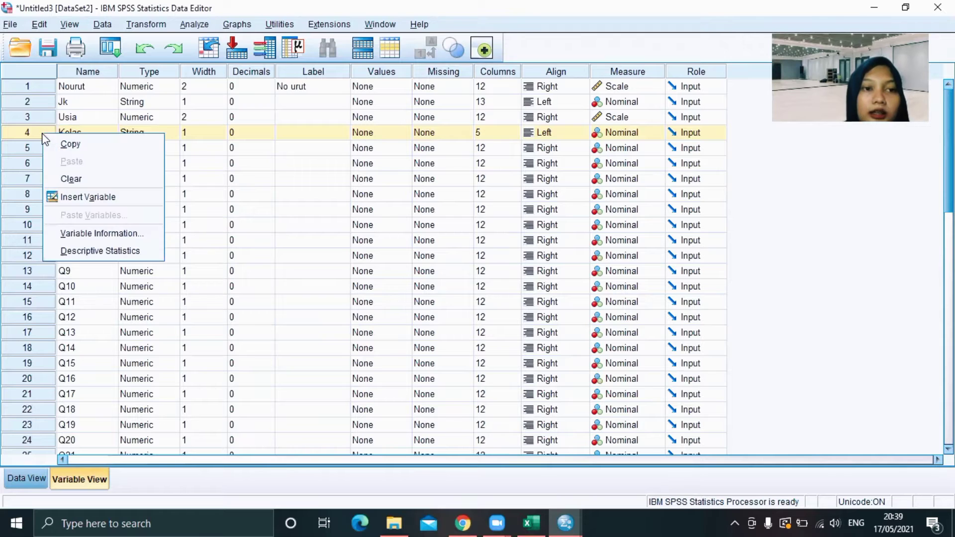
left_click(83, 178)
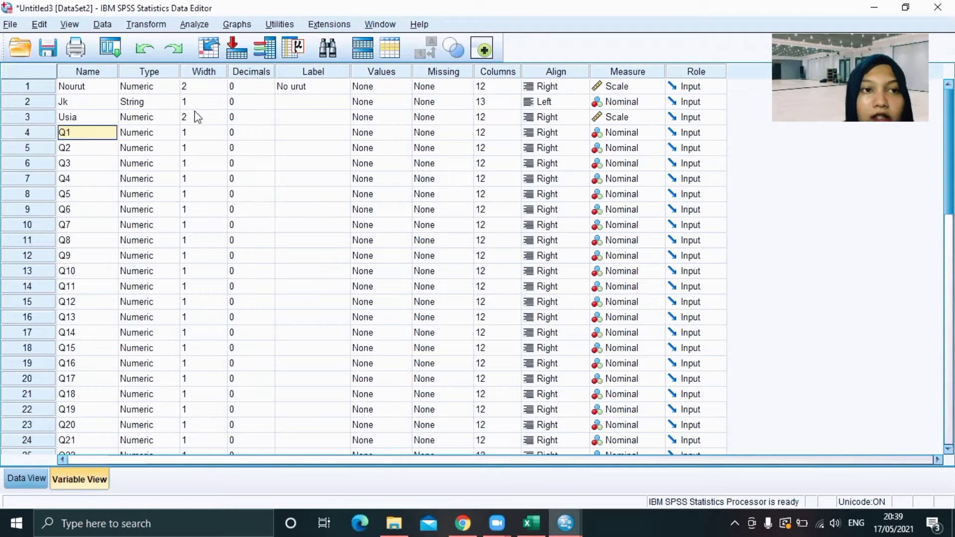
Give the Jk variable the label "sex responden"
left_click(89, 103)
left_click(314, 104)
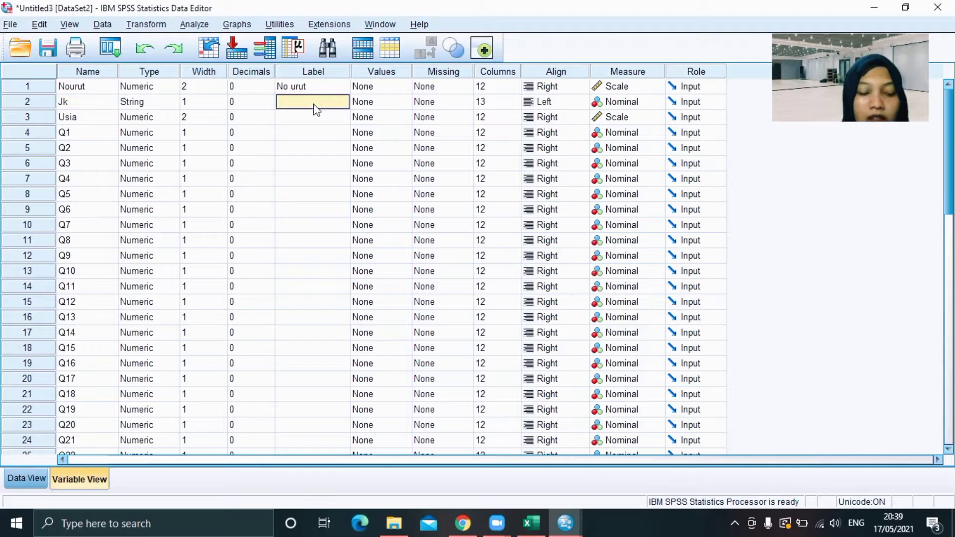
left_click(315, 104)
type("se")
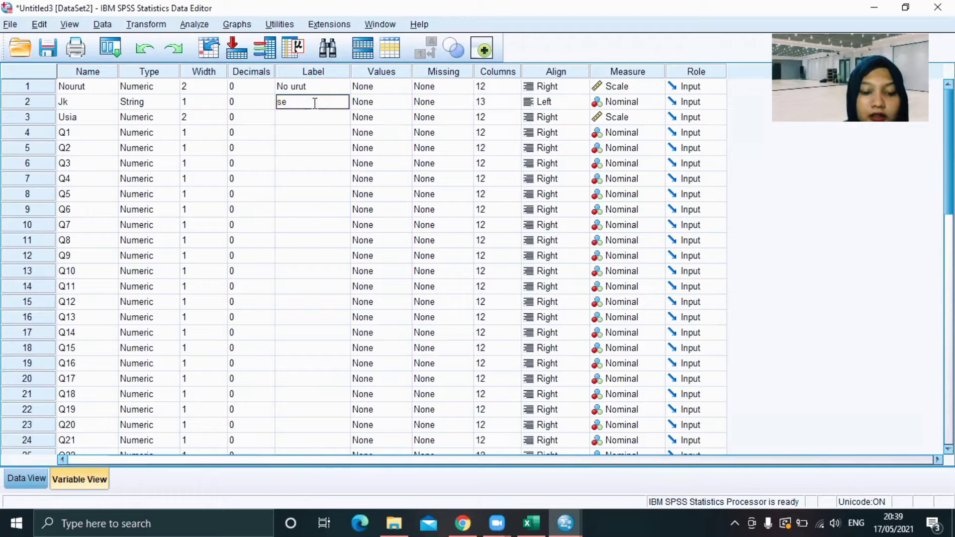
type("x respomde")
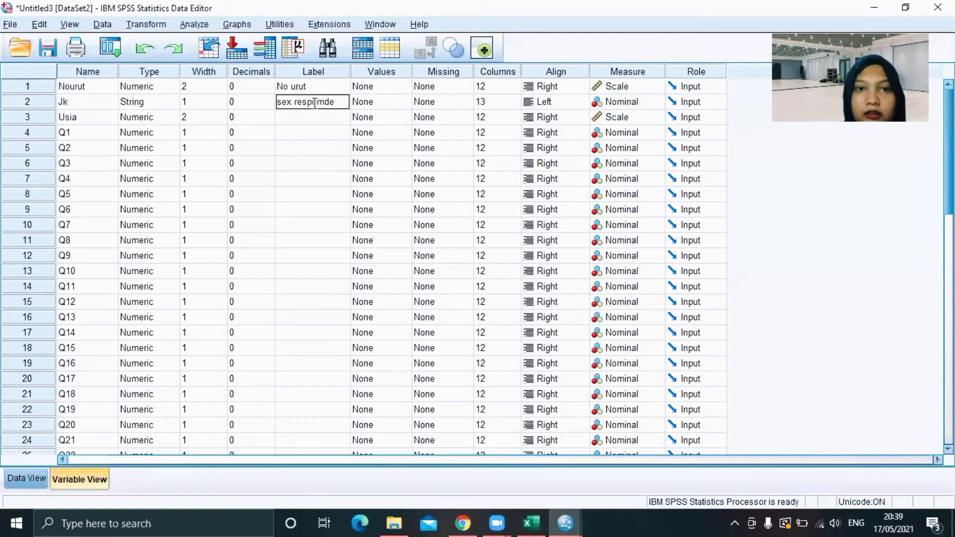
key("BackSpace")
key("BackSpace")
key("BackSpace")
type("onden")
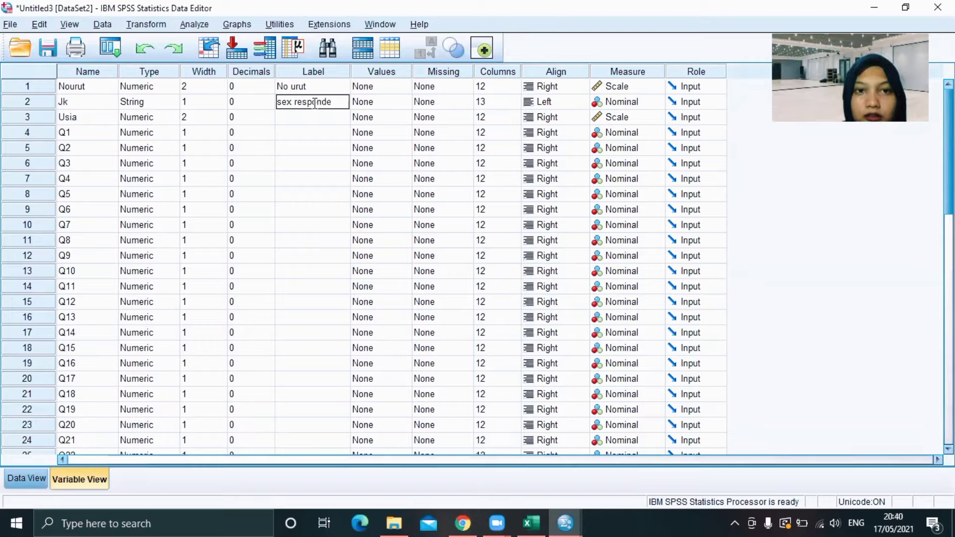
Add a value label for the Jk variable that defines 1 as "Laki - laki"
left_click(391, 103)
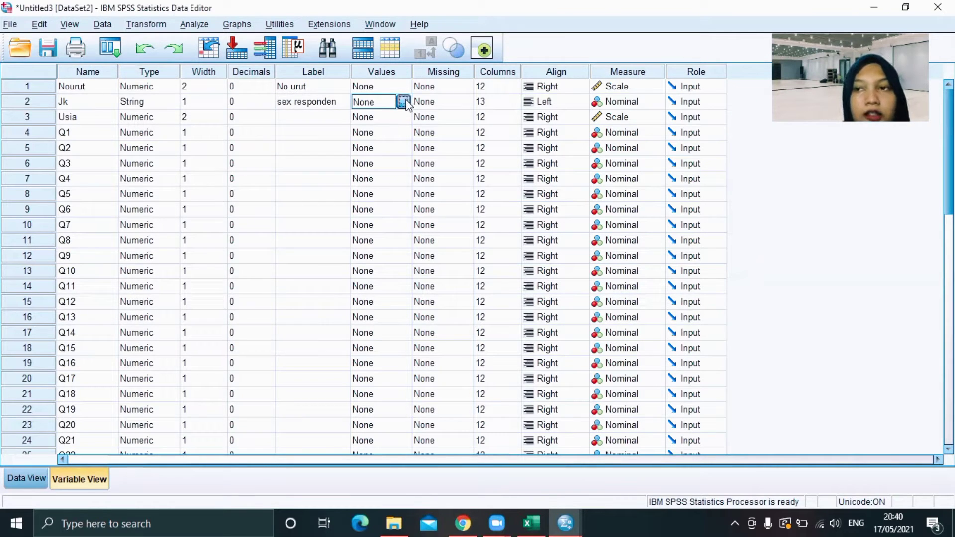
left_click(407, 102)
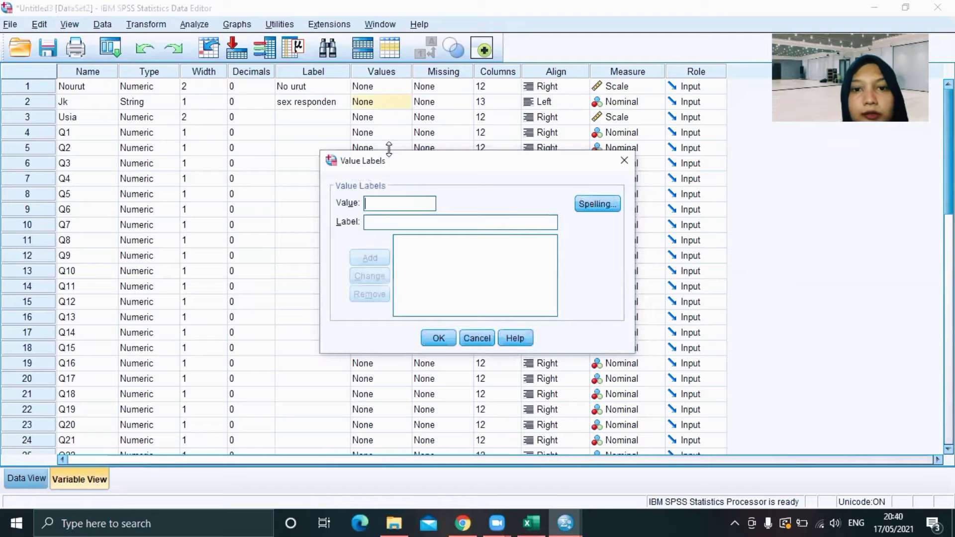
type("1")
left_click(380, 220)
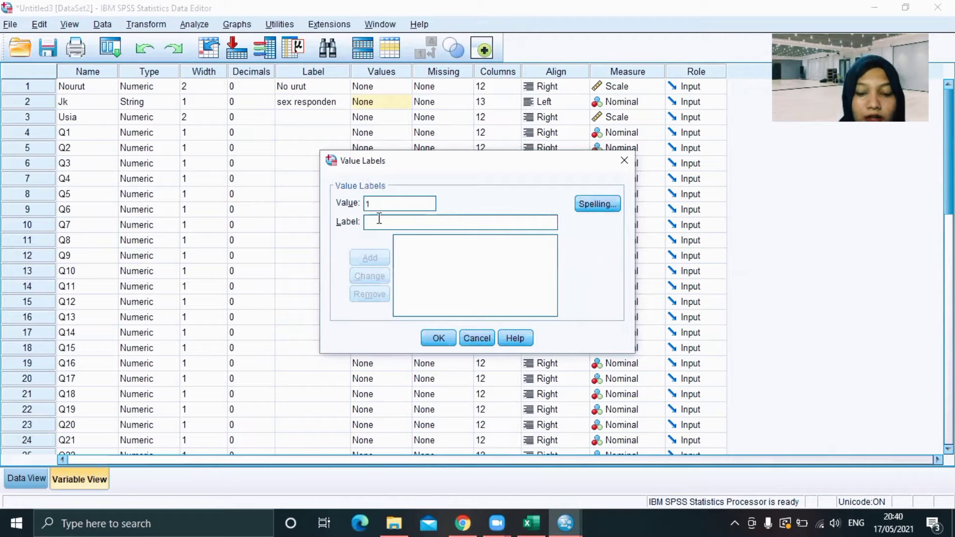
type("Laki - laki")
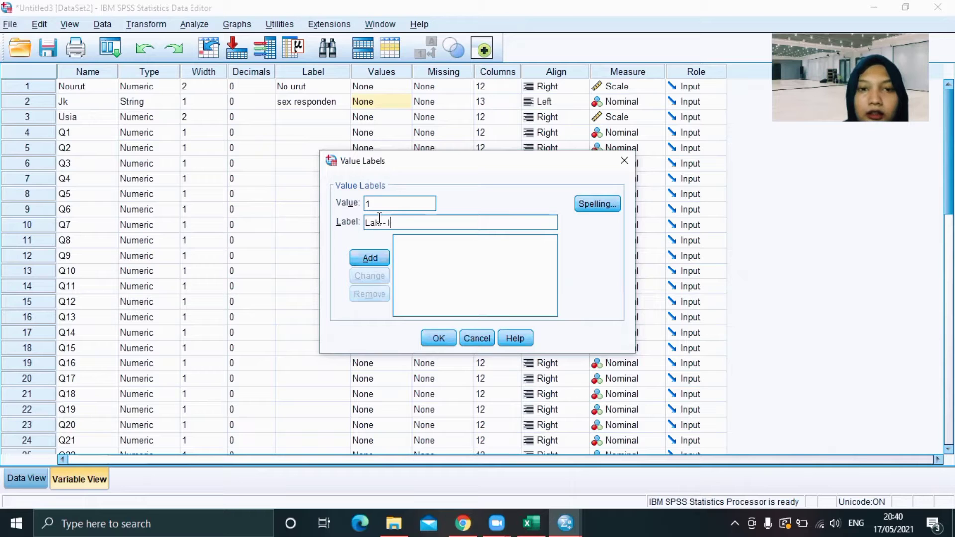
left_click(363, 259)
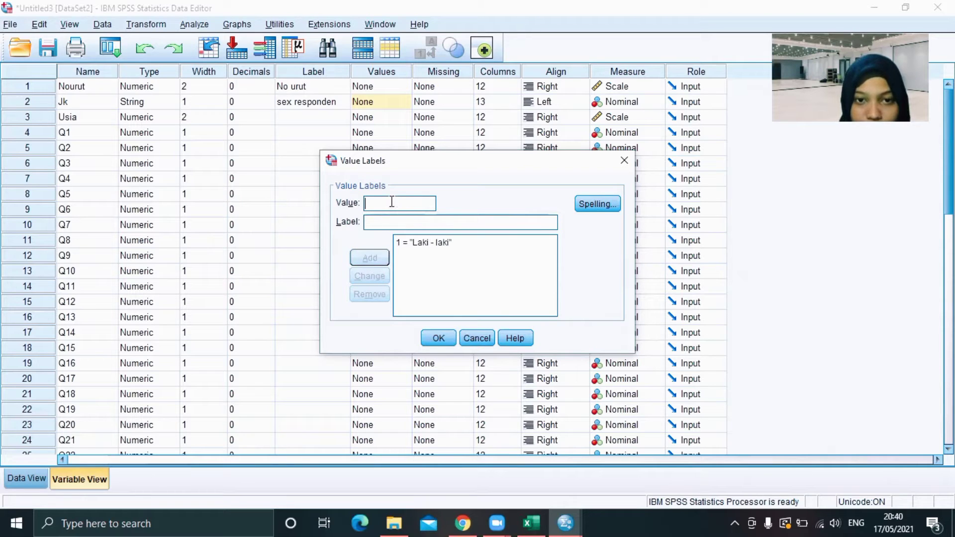
Add a second Jk value label defining 2 as "Perempuan" and apply the value labels
type("2")
left_click(377, 222)
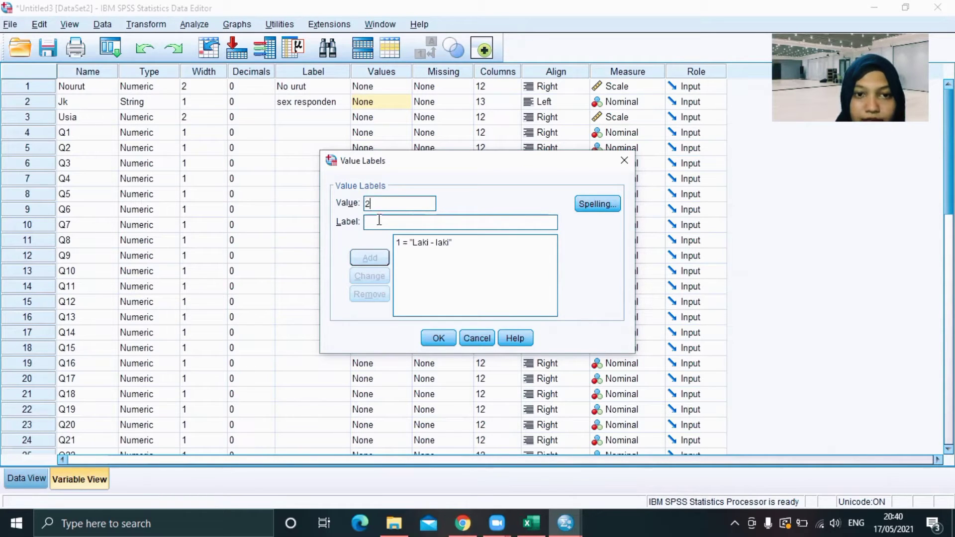
type("P")
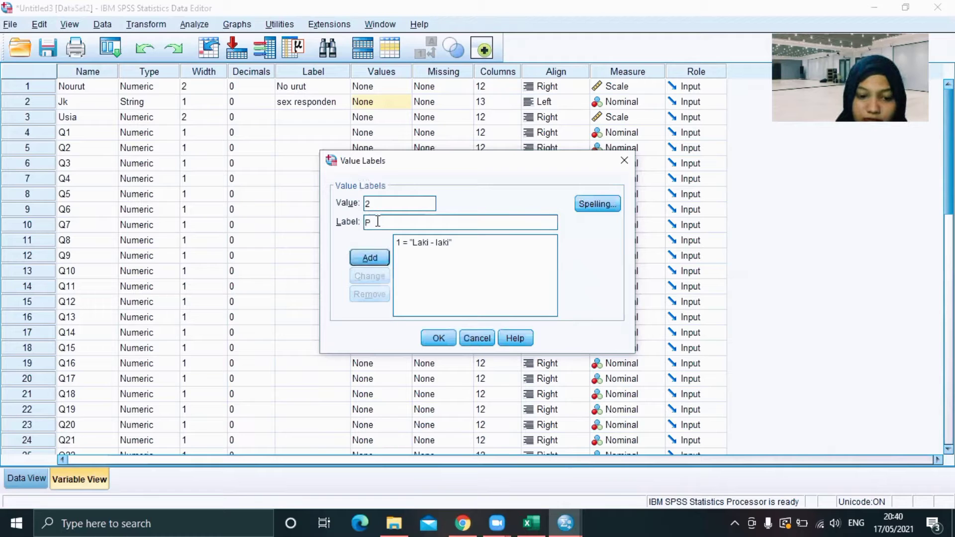
type("elempuan")
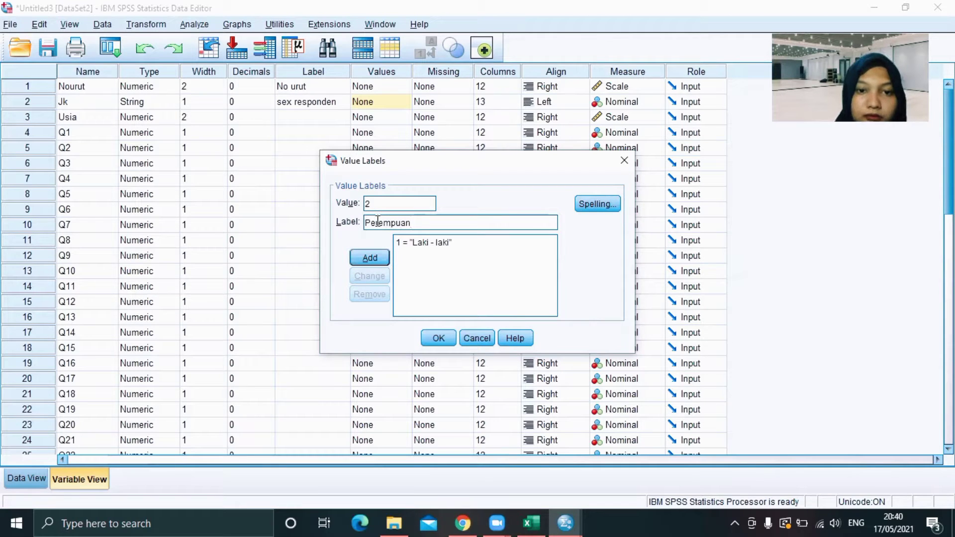
left_click(369, 258)
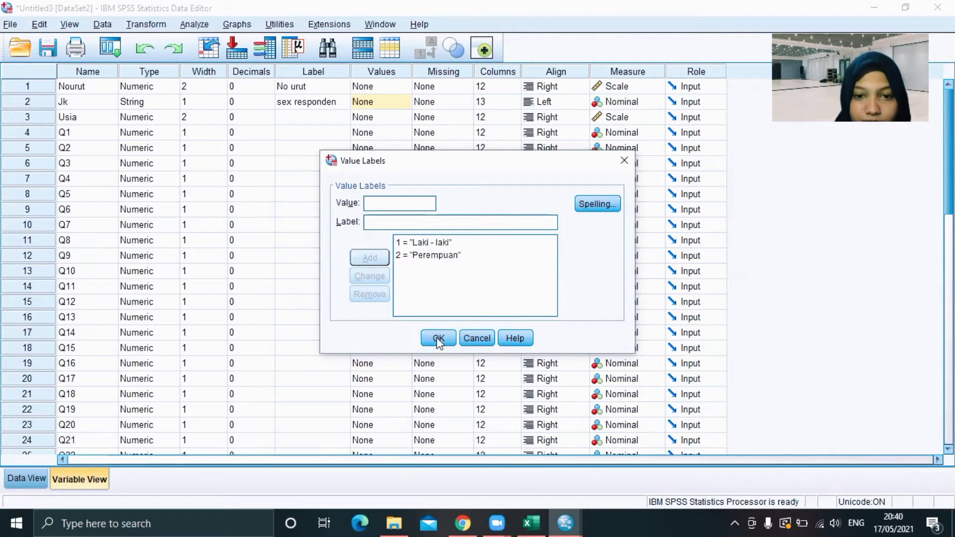
left_click(439, 338)
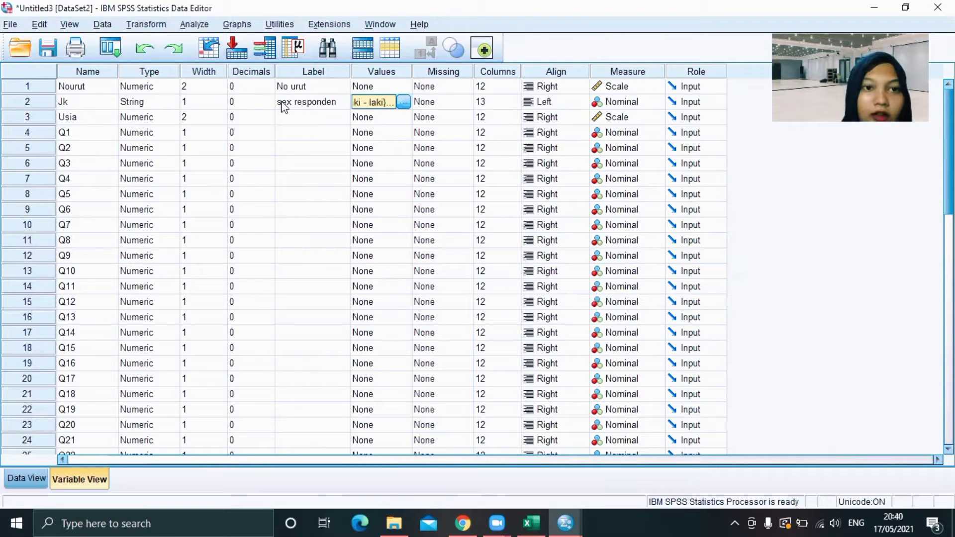
Give the Usia variable the label "usia responden"
left_click(310, 119)
type("u")
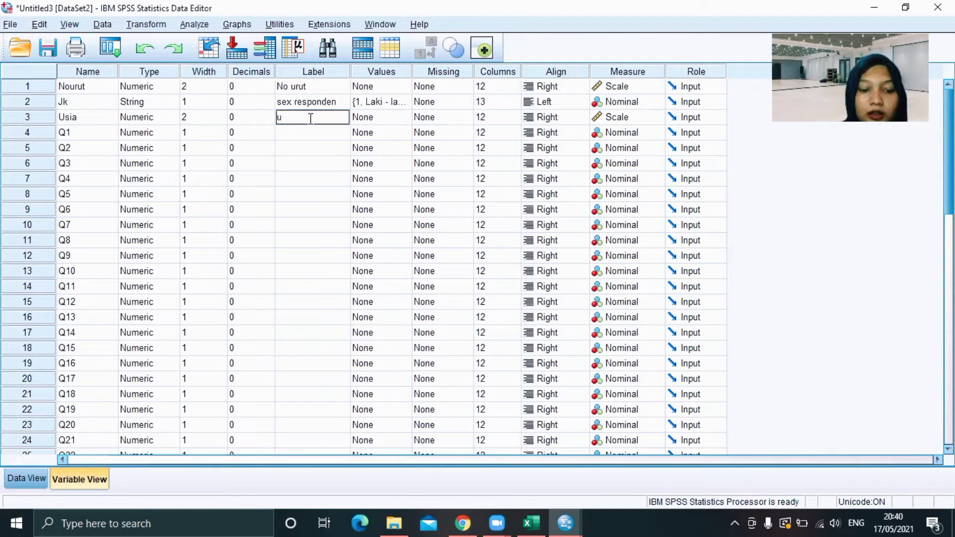
type("s")
key("BackSpace")
type("sia")
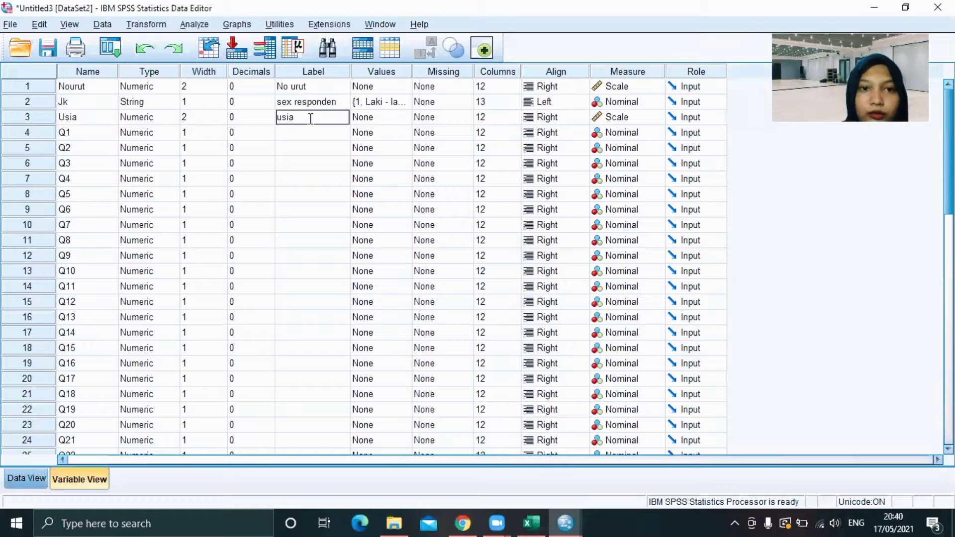
type(" respon")
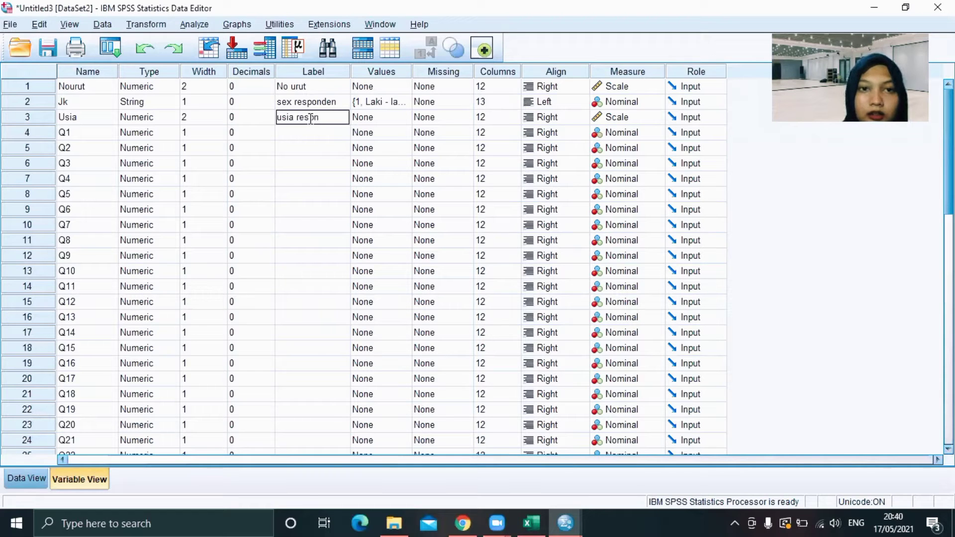
type("den")
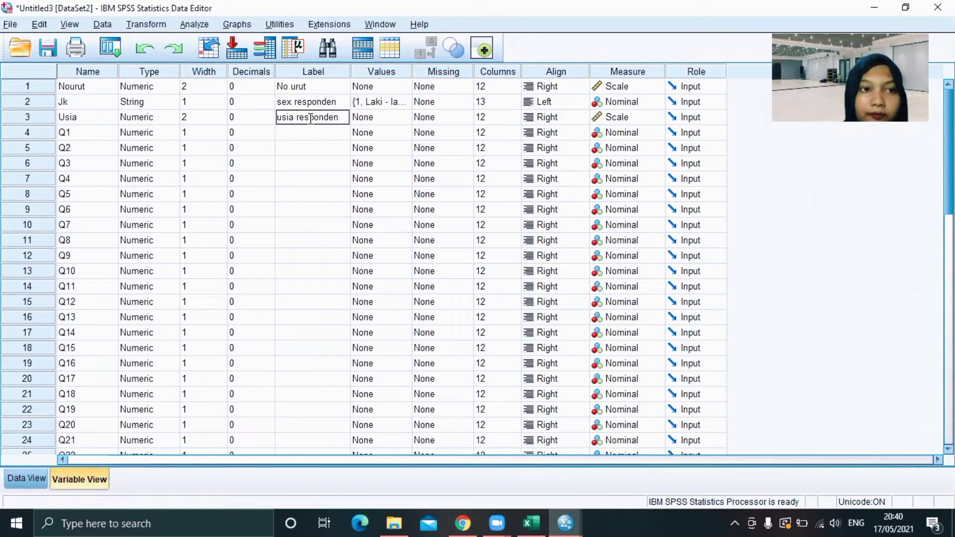
Give the Q1 variable the label "1 pertanyaan"
left_click(312, 134)
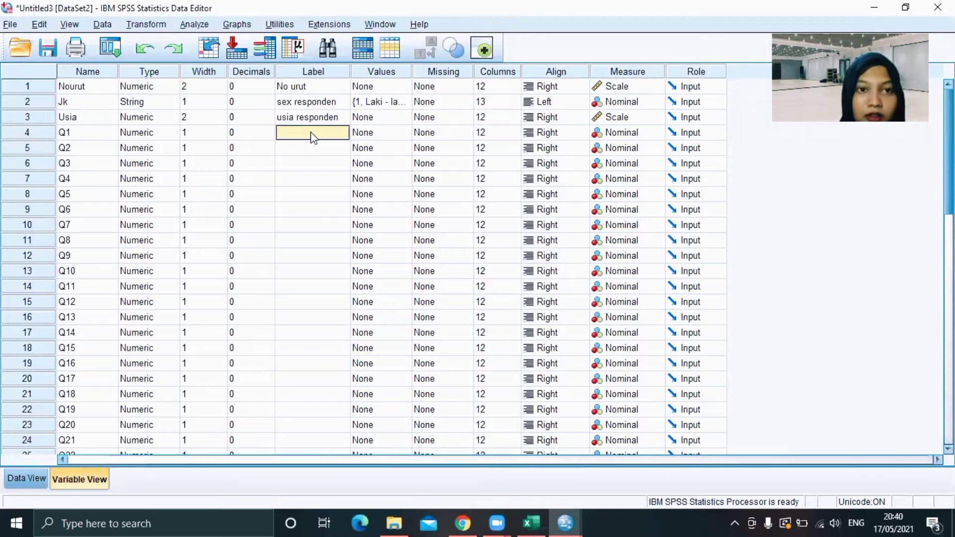
type("1")
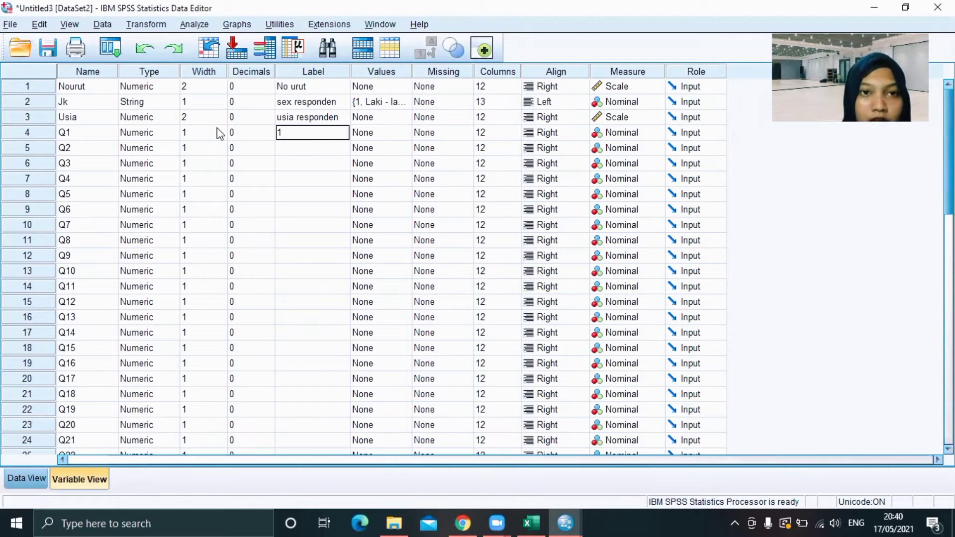
type(" per")
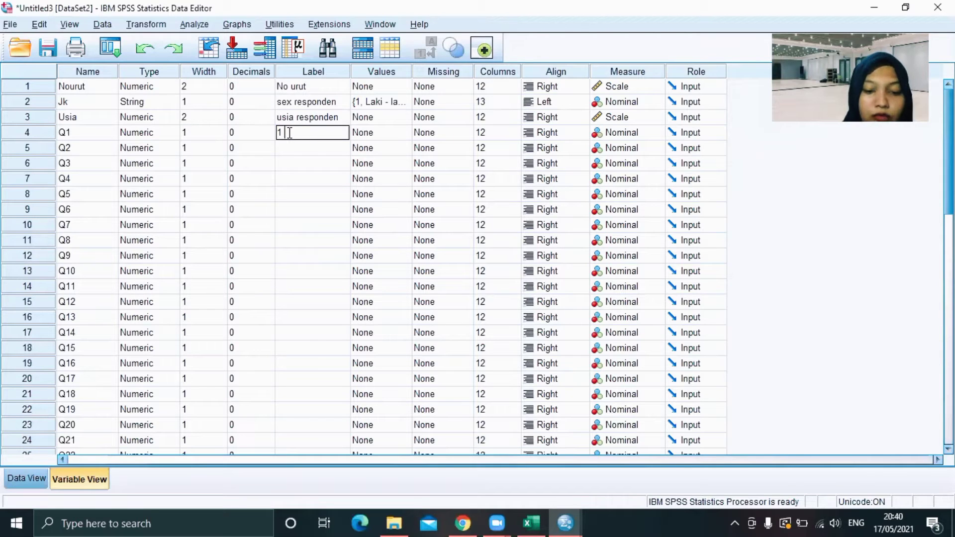
type("tanyaan")
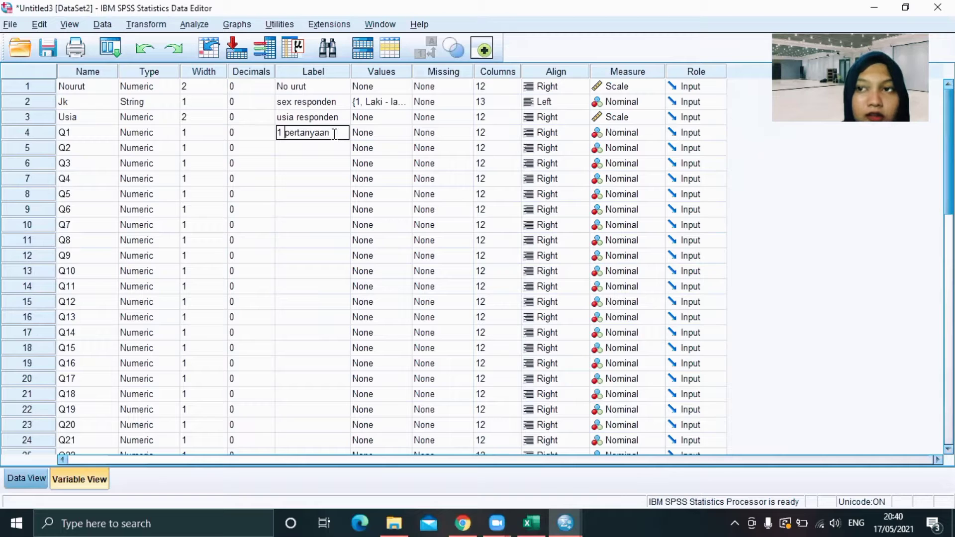
left_click(323, 151)
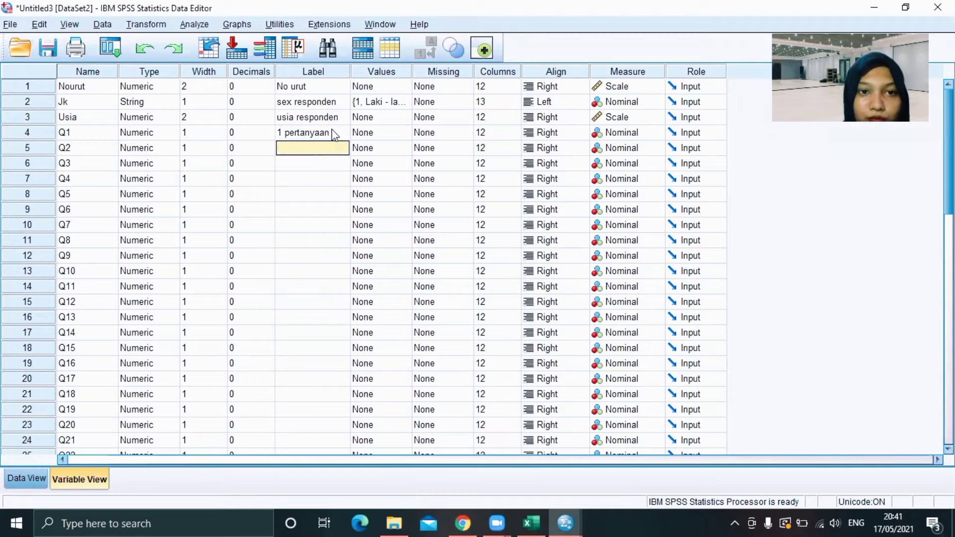
Extend the Q1 variable's label to read "1 pertanyaan blangko SMQ"
left_click(334, 135)
double_click(335, 135)
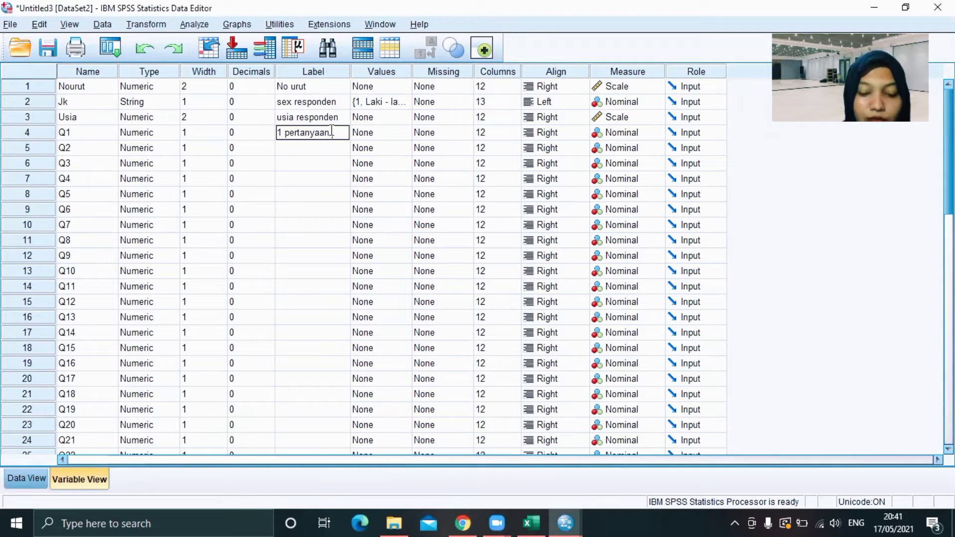
type("blang")
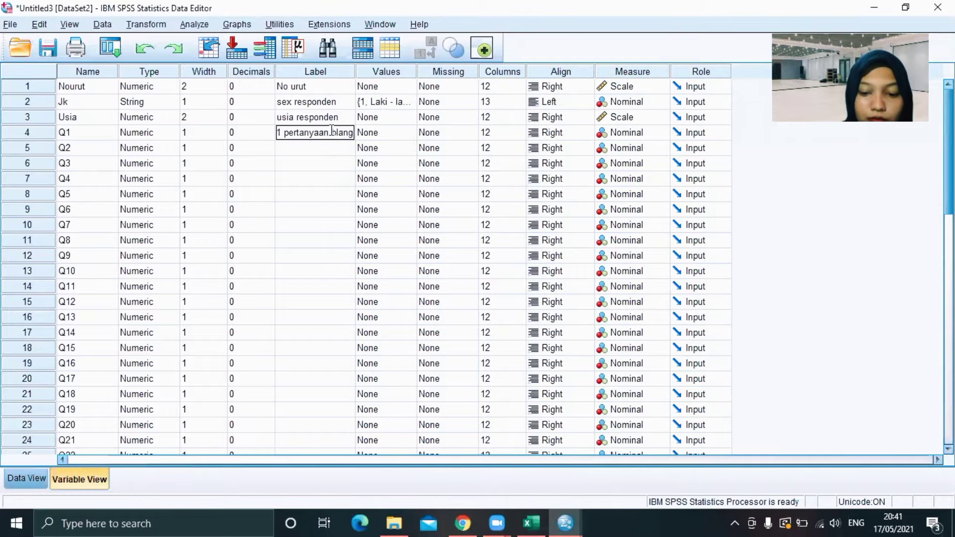
type("ko SM")
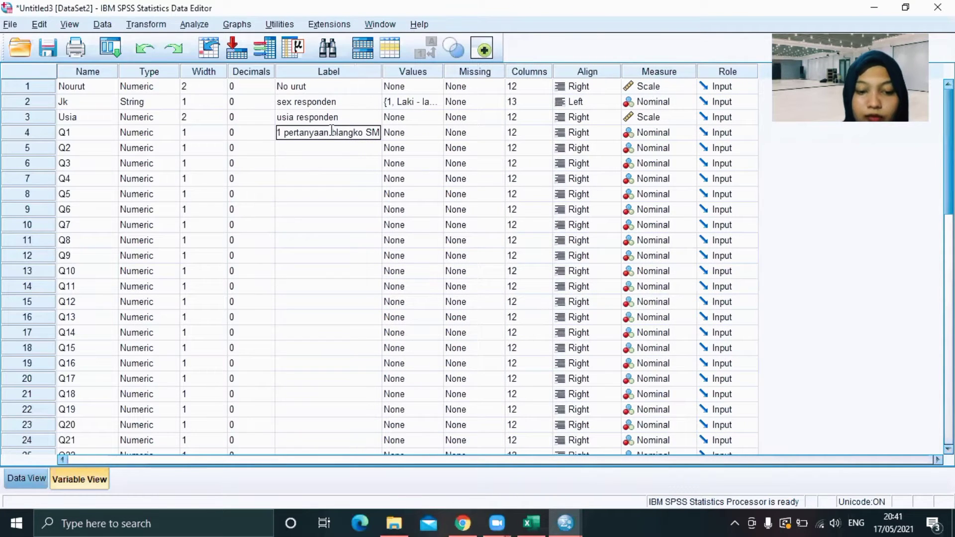
type("Q")
key("Return")
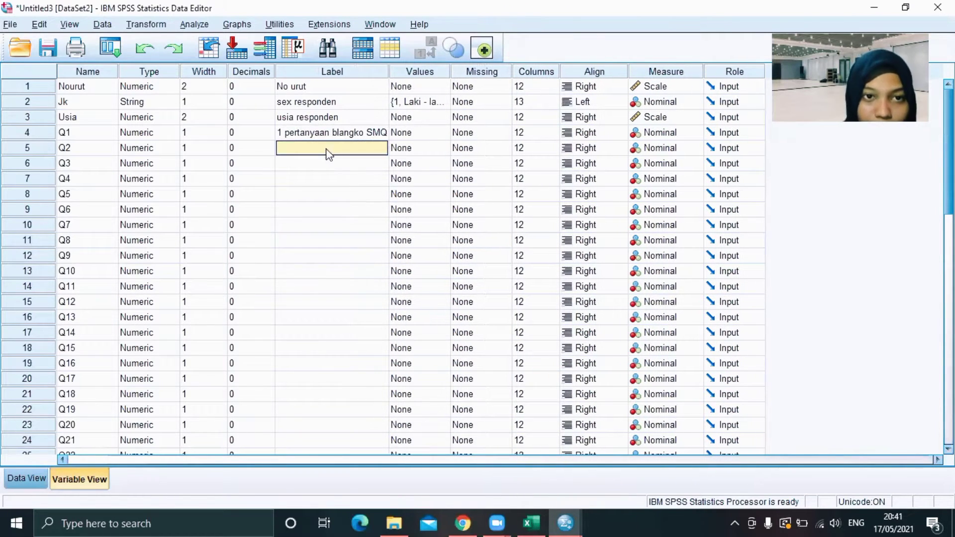
Copy the Q1 label text and paste it into the label cells of Q2 through Q25
left_click(328, 134)
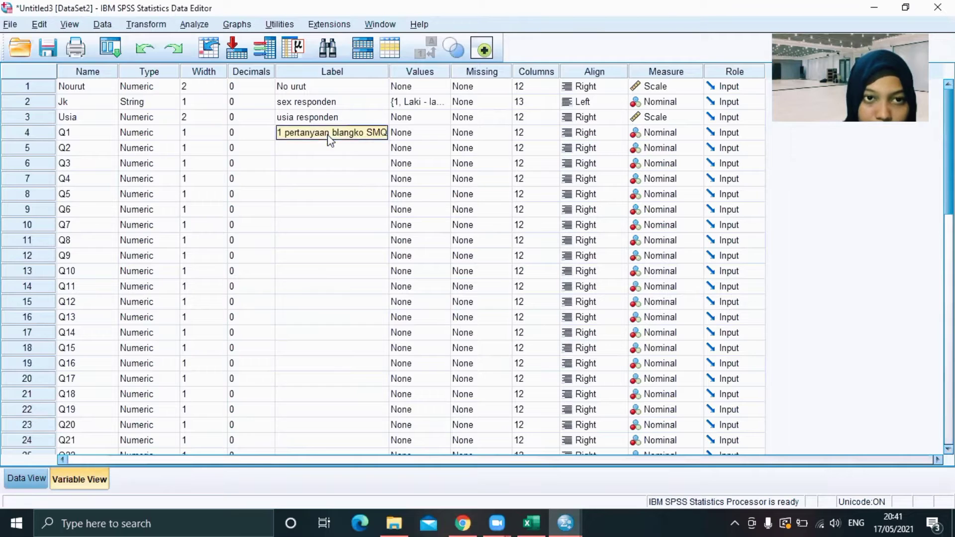
double_click(381, 133)
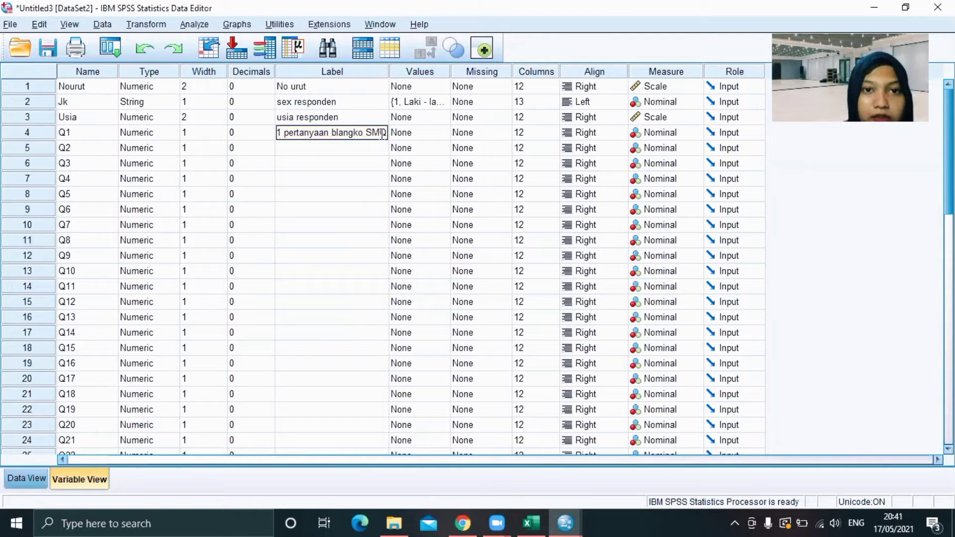
left_click_drag(385, 133, 306, 342)
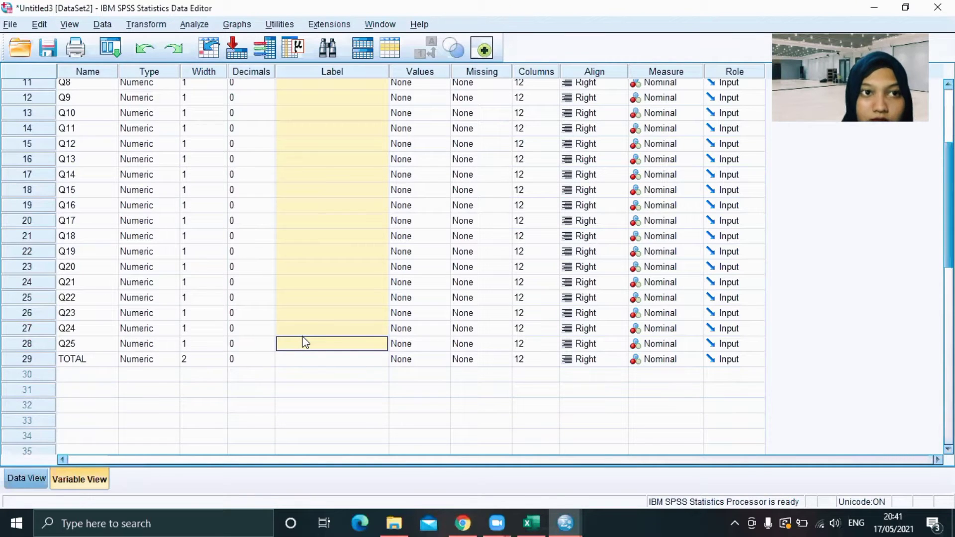
right_click(310, 166)
left_click(321, 191)
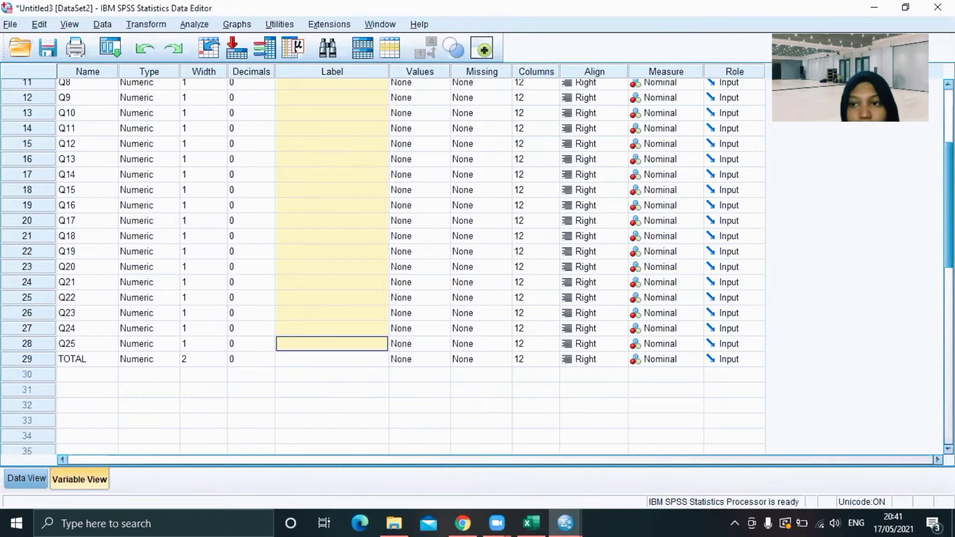
left_click_drag(948, 224, 949, 168)
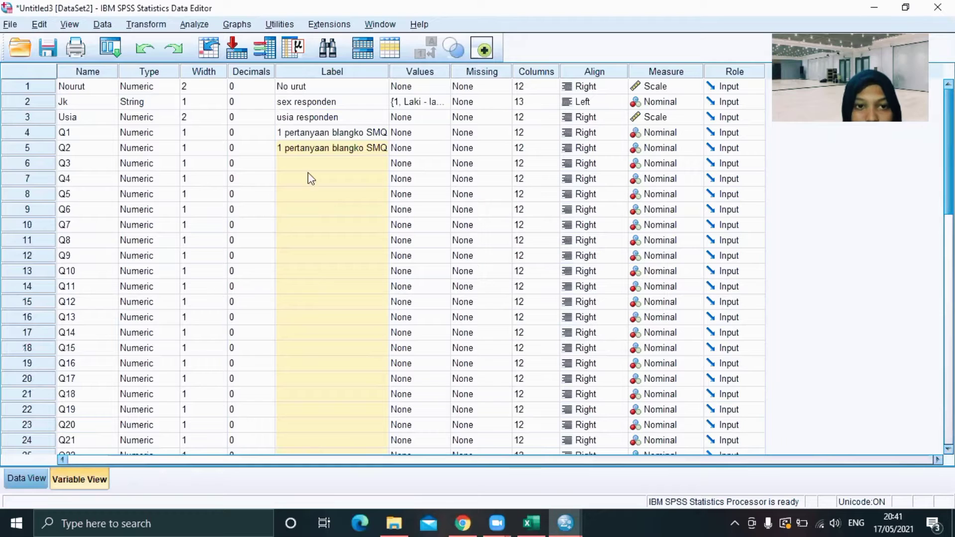
Copy the Q2 label cell and paste it into the label cells of Q3 through Q25
left_click(285, 150)
right_click(285, 149)
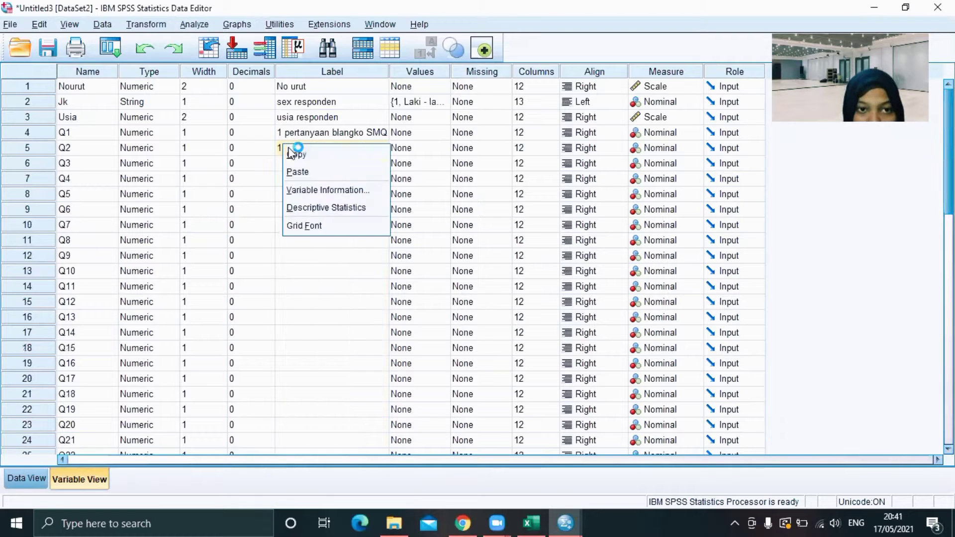
left_click(309, 156)
left_click_drag(299, 167, 311, 355)
right_click(322, 252)
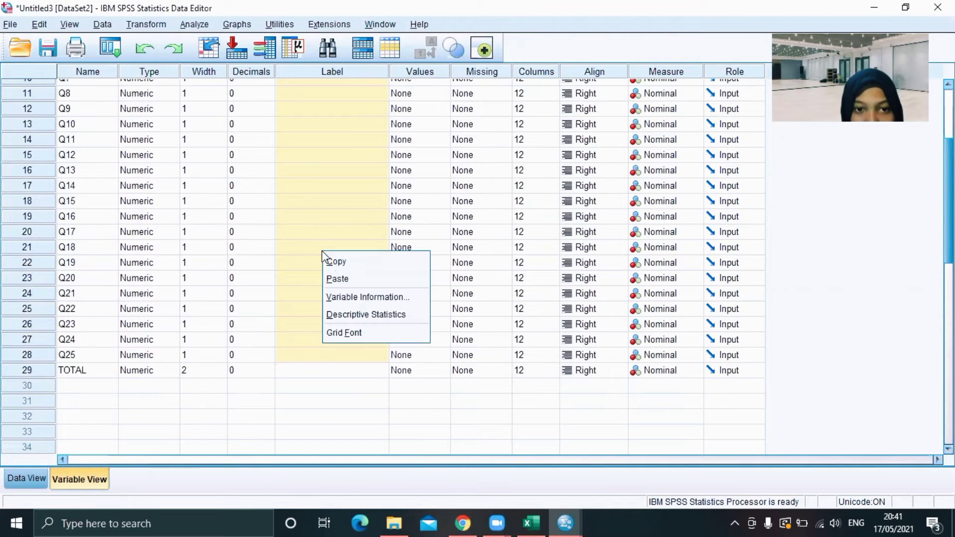
left_click(339, 277)
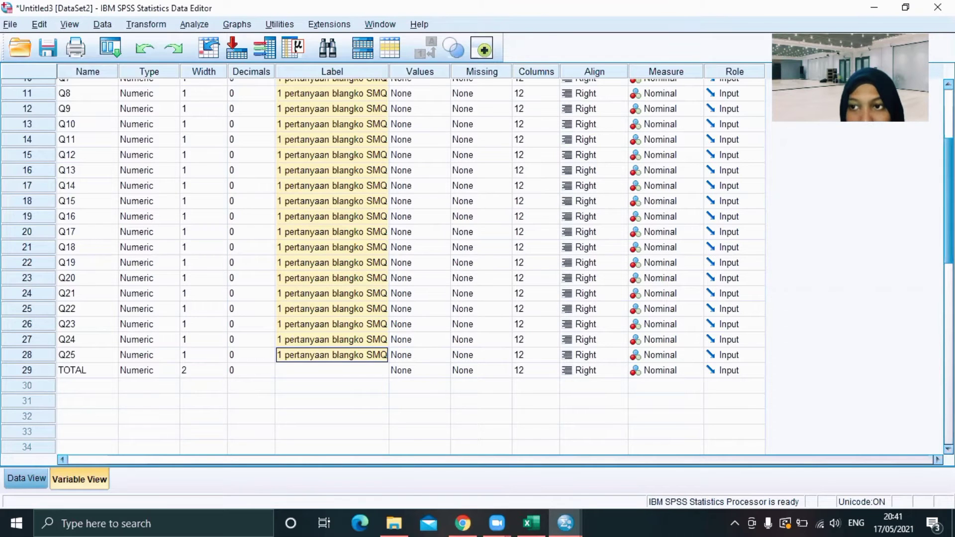
left_click_drag(949, 201, 949, 150)
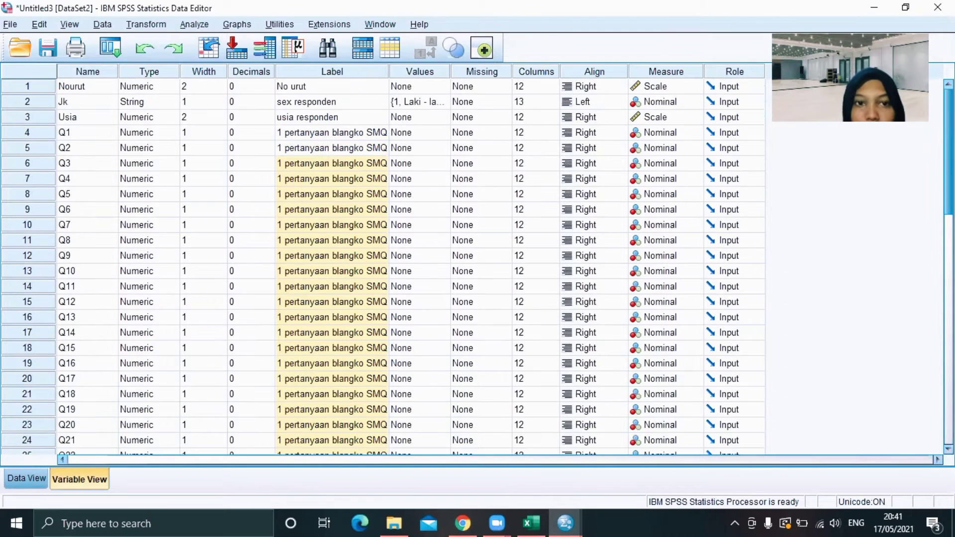
Change the leading number of the Q2 label to 2 and of the Q3 label to 3
left_click(294, 152)
double_click(281, 148)
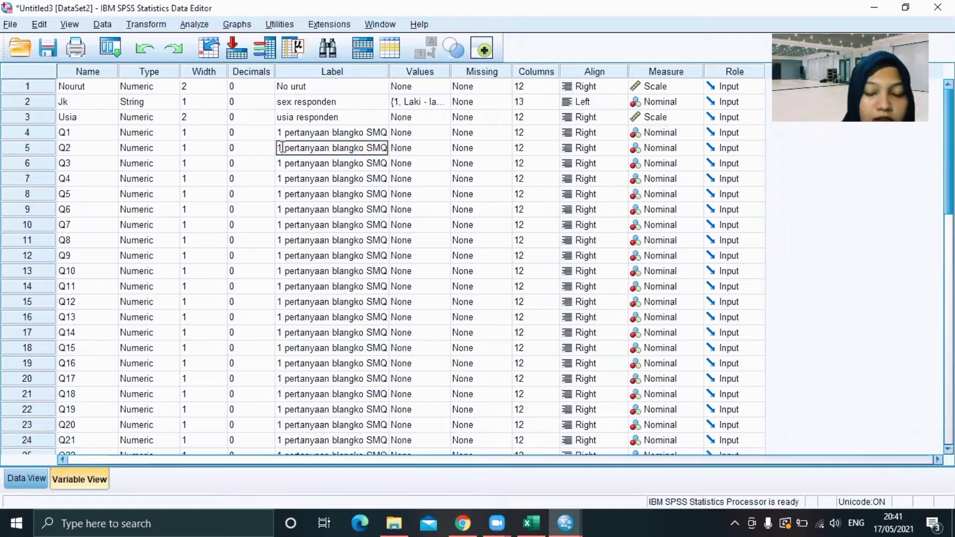
key("BackSpace")
type("2")
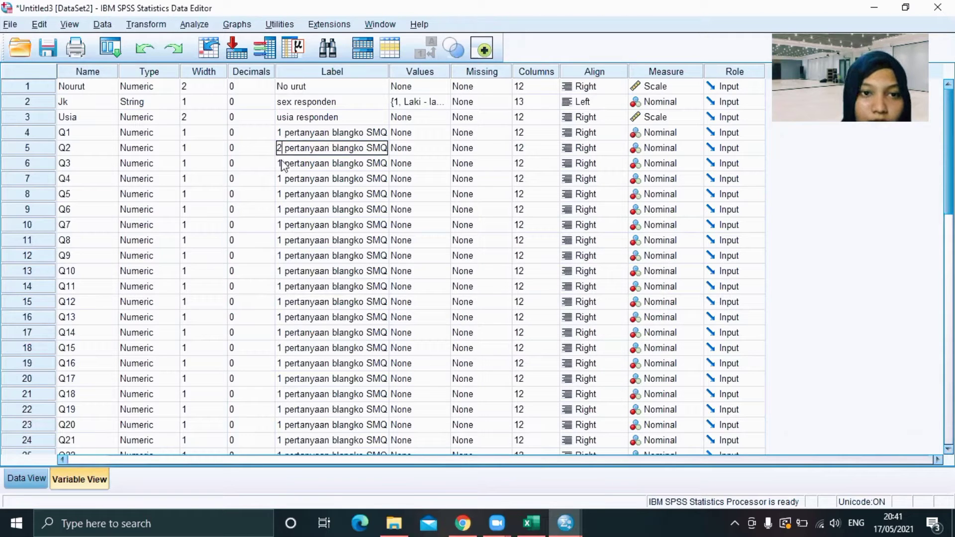
left_click(281, 163)
double_click(282, 163)
key("BackSpace")
type("3")
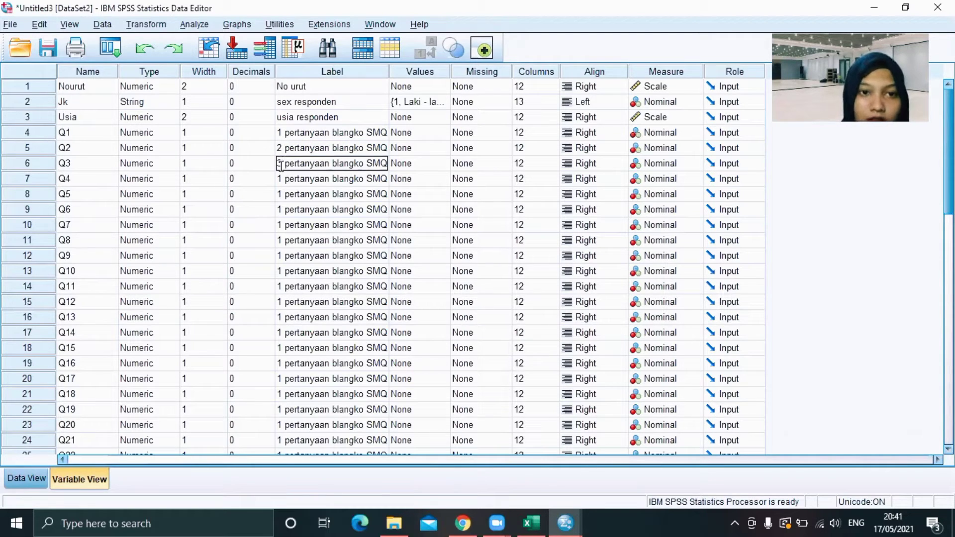
Change the leading number of the Q4 label to 4 and of the Q5 label to 5
left_click(281, 179)
double_click(282, 181)
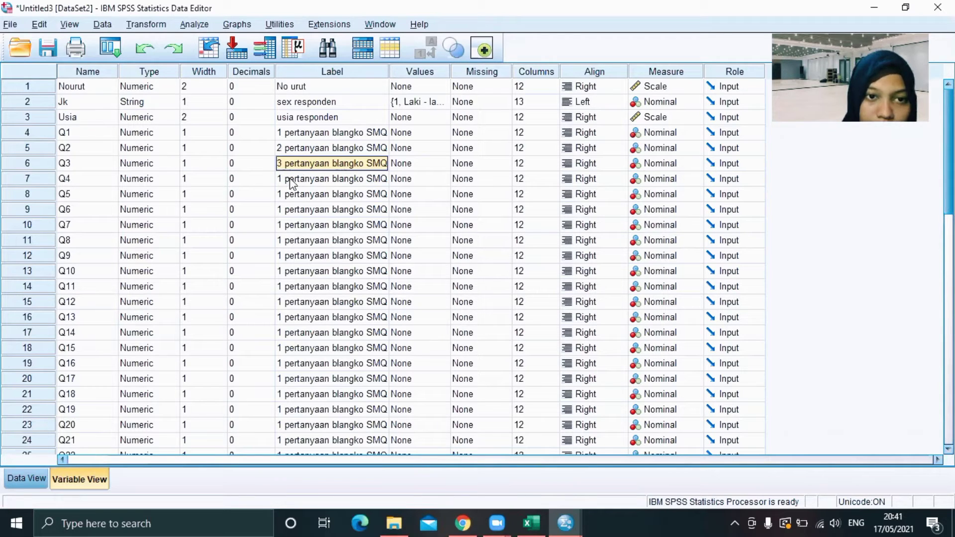
left_click(279, 178)
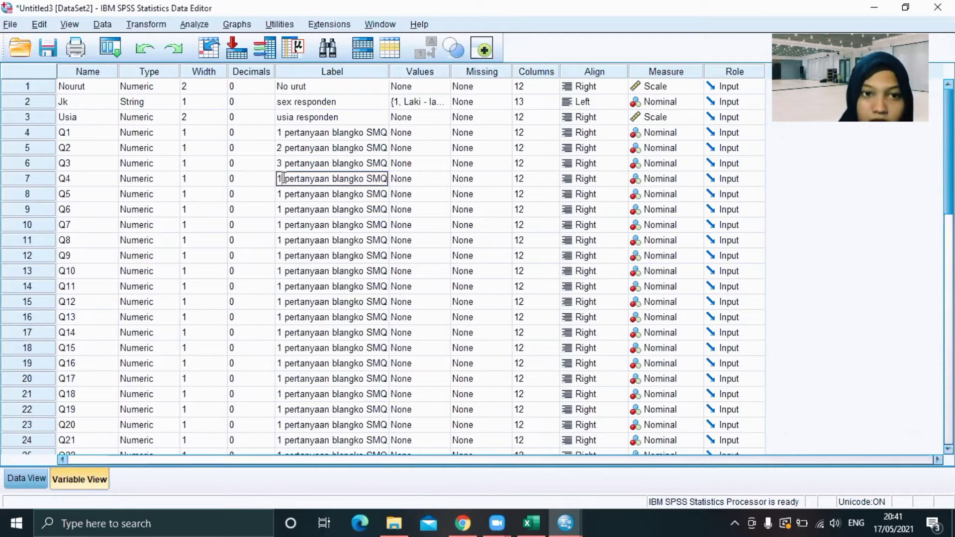
key("Delete")
key("Delete")
type("4")
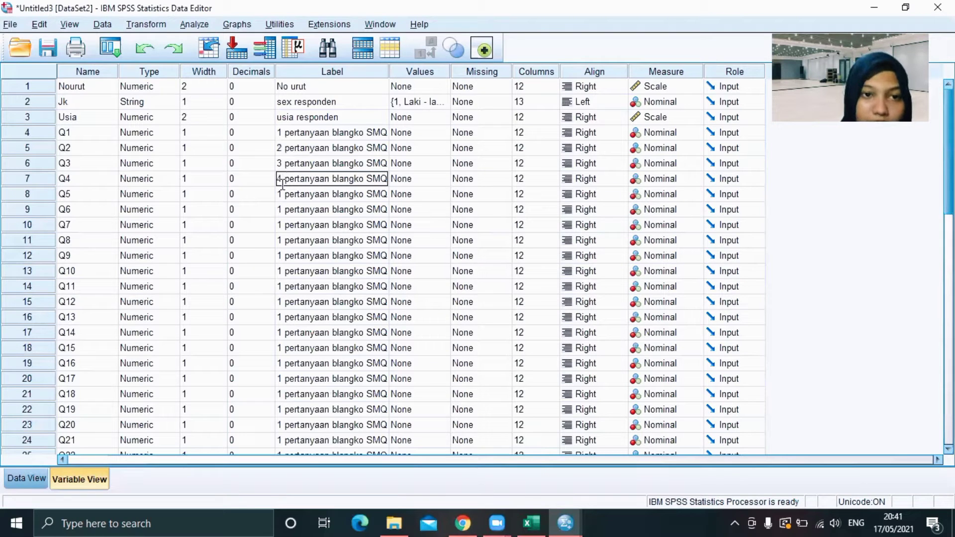
left_click(282, 193)
left_click(282, 193)
key("Delete")
key("Delete")
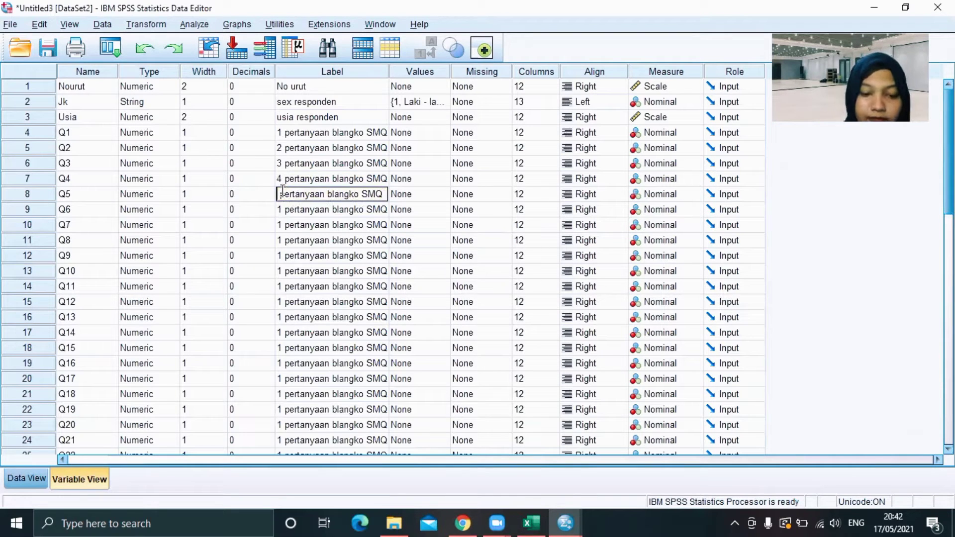
type("5")
key("Return")
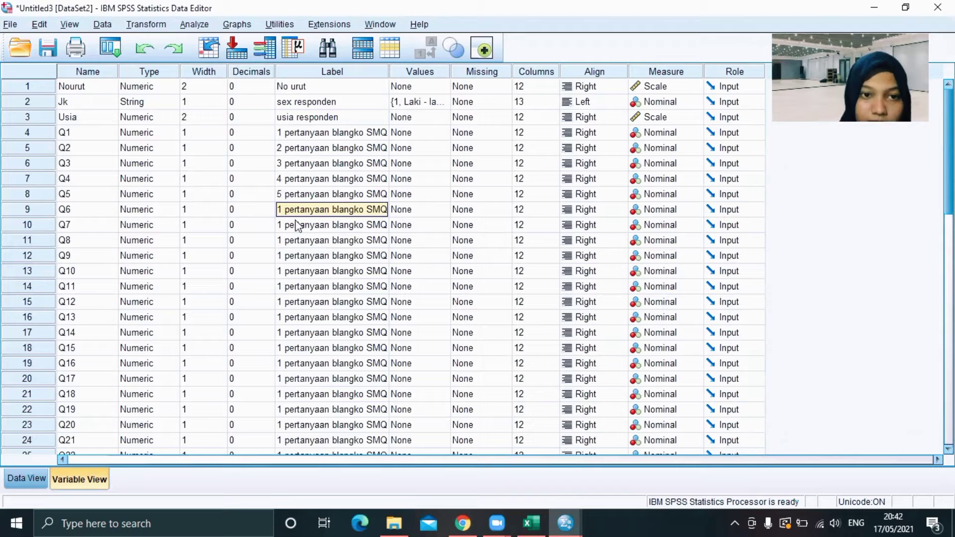
Change the leading number of the Q6 label to 6 and of the Q7 label to 7
left_click(286, 208)
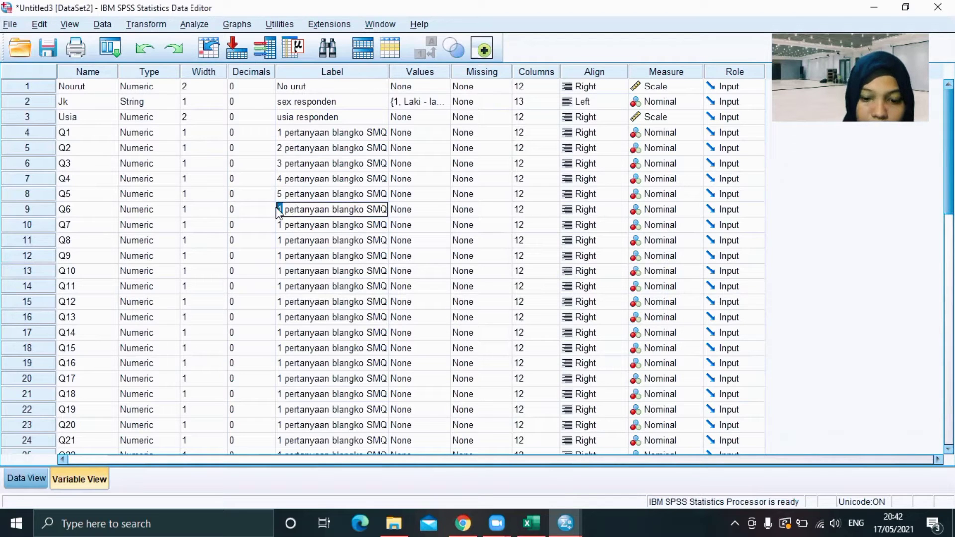
key("Delete")
key("Delete")
type("6")
key("Return")
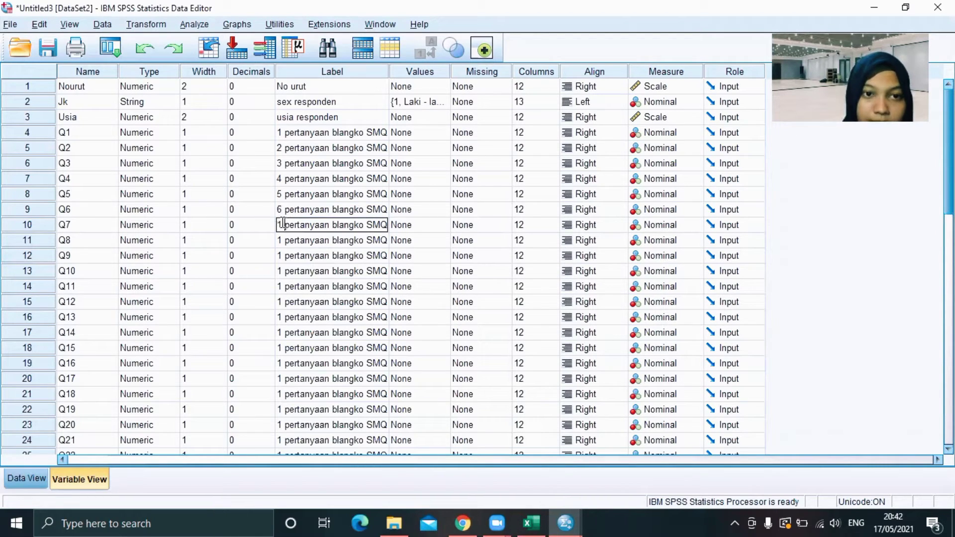
double_click(277, 226)
type("7")
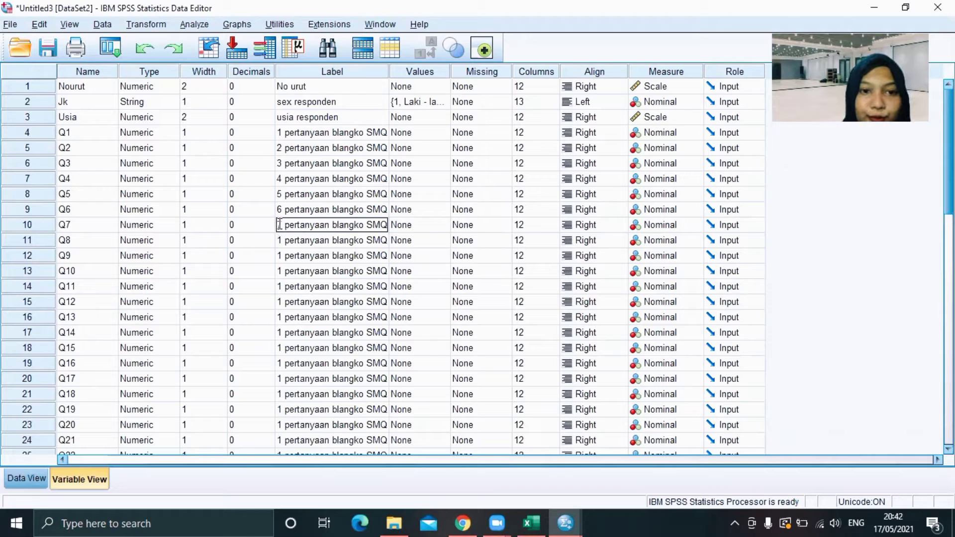
key("Return")
Change the leading number of the Q8 label to 8 and of the Q9 label to 9
double_click(278, 241)
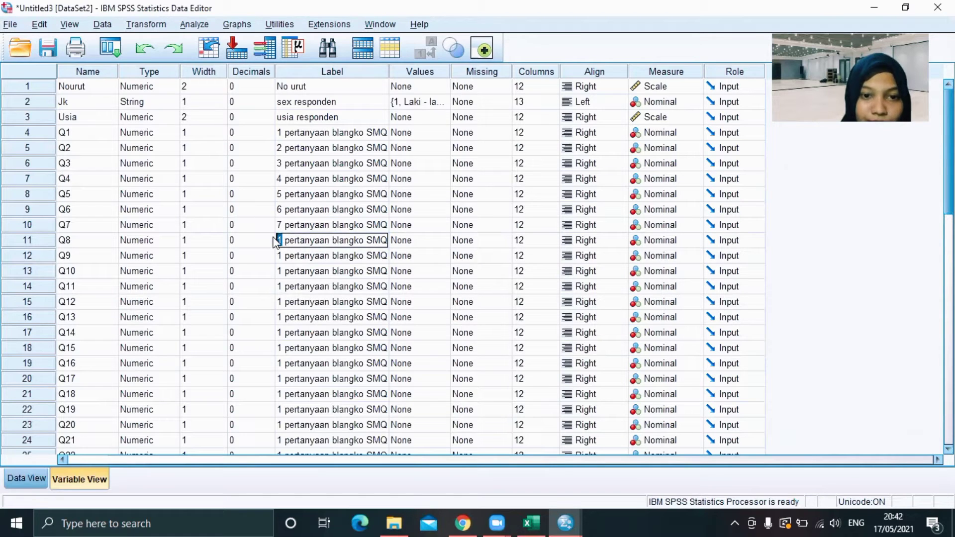
type("8")
key("Return")
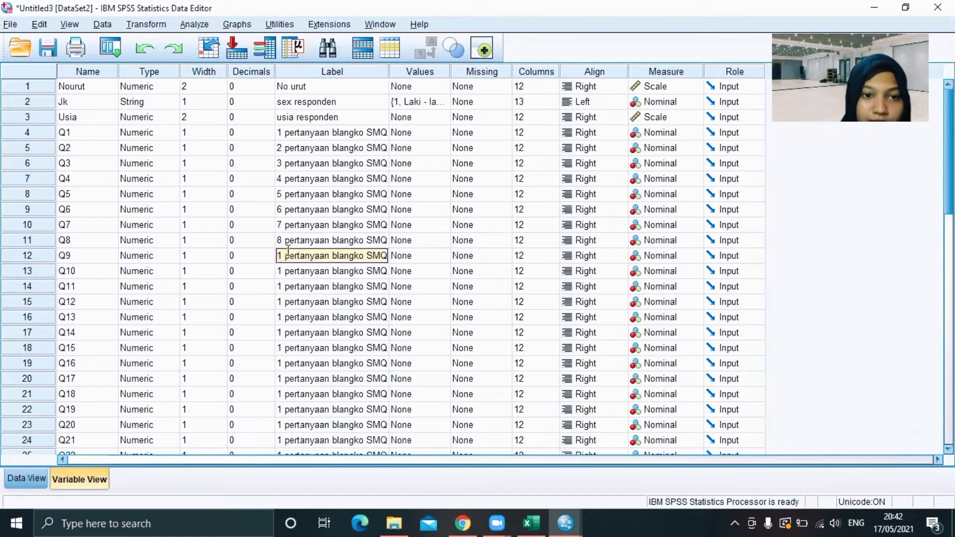
double_click(279, 256)
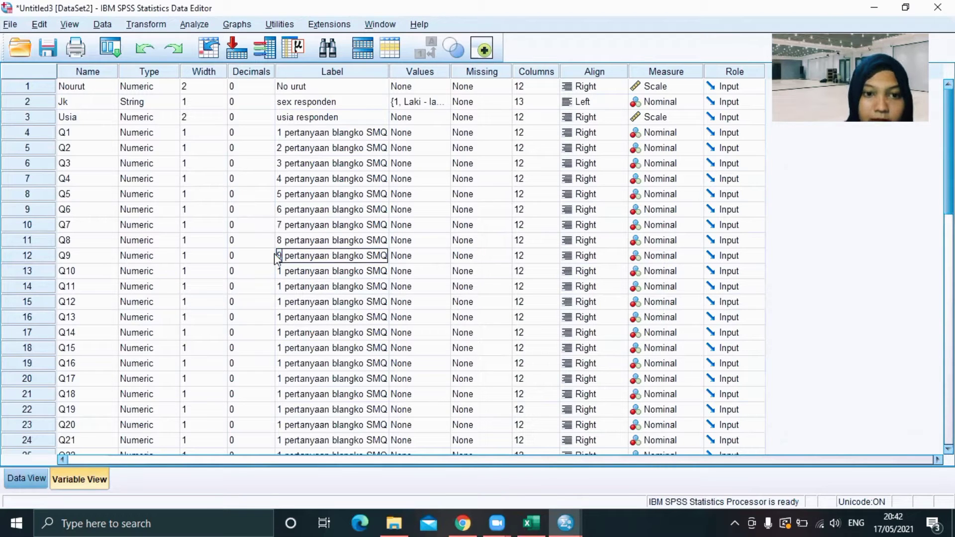
type("9")
key("Return")
Change the leading number of the Q10 label to 10 and of the Q11 label to 11
double_click(279, 271)
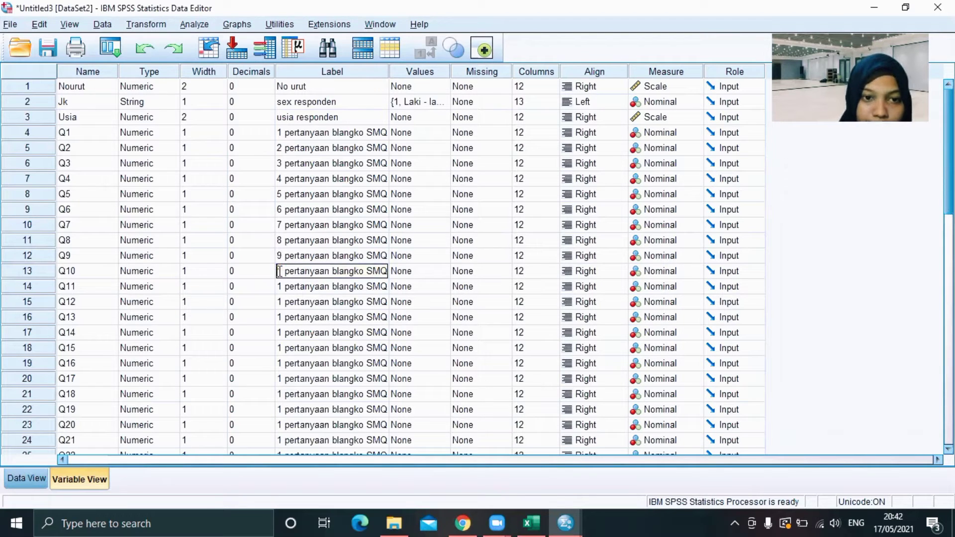
type("10")
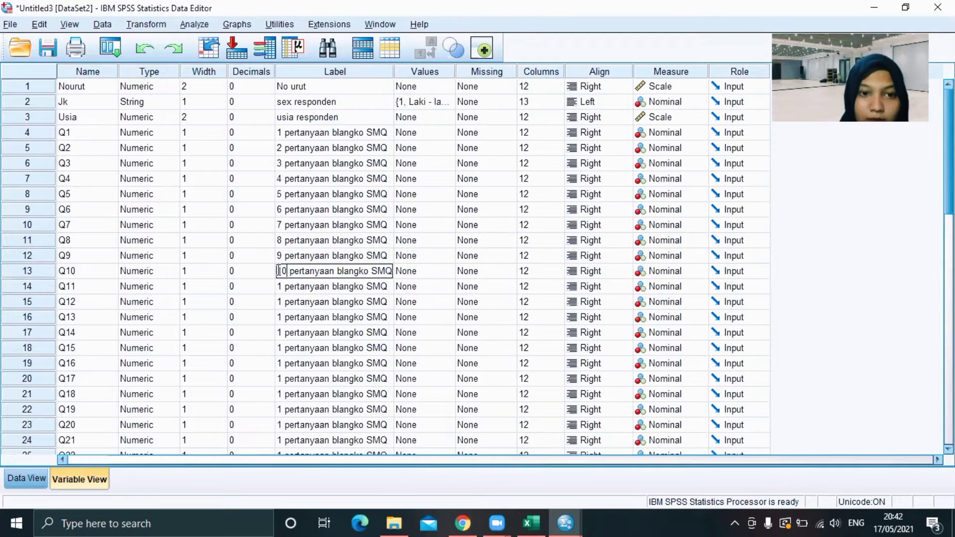
key("Return")
double_click(282, 286)
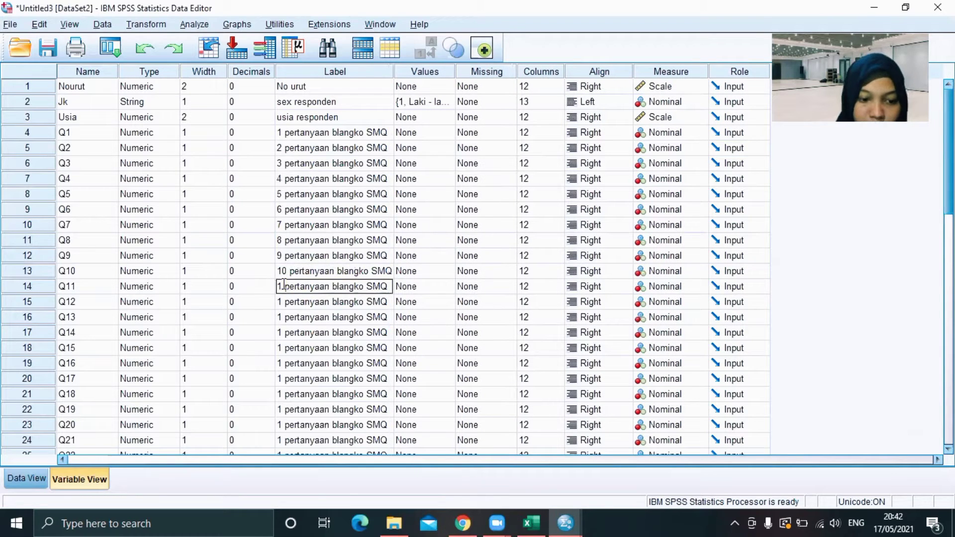
type("11")
key("Return")
Change the leading number of the Q12 label to 12 and of the Q13 label to 13
double_click(283, 301)
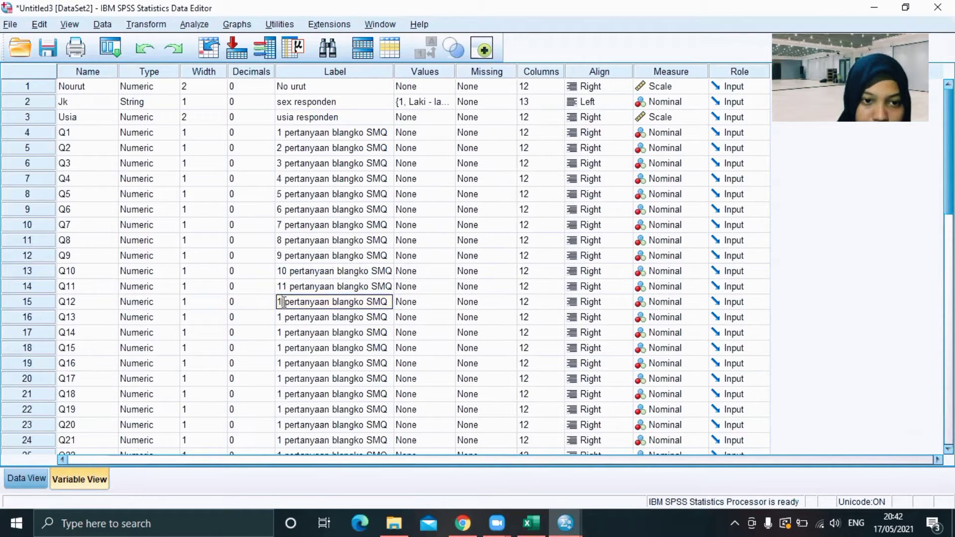
type("12")
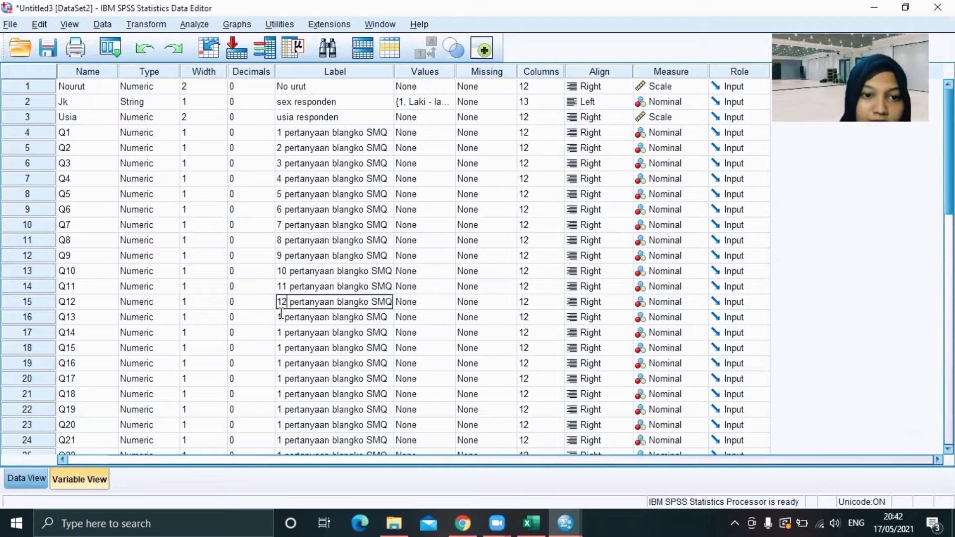
key("Return")
double_click(282, 317)
type("13")
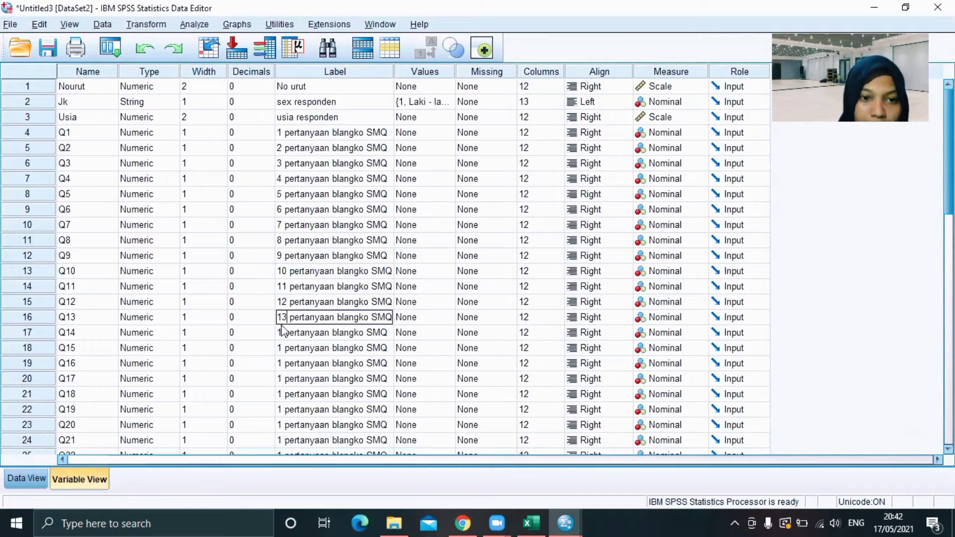
key("Return")
Change the leading number of the Q14 label to 14 and of the Q15 label to 15
double_click(281, 332)
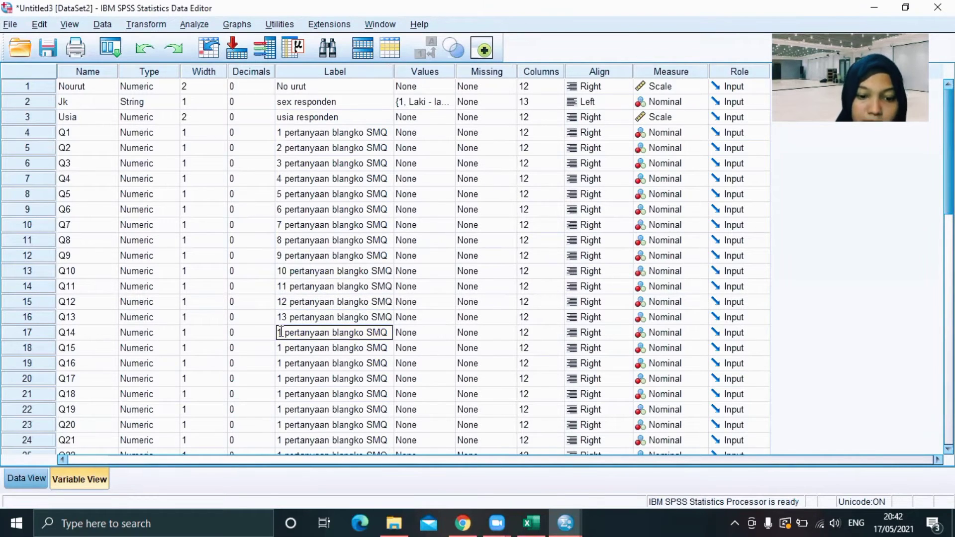
type("14")
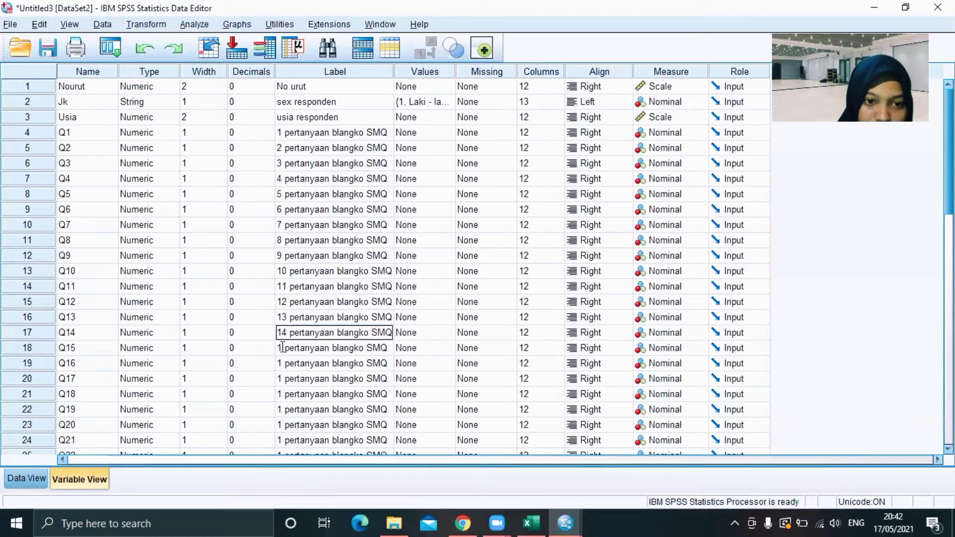
key("Return")
double_click(282, 348)
type("5")
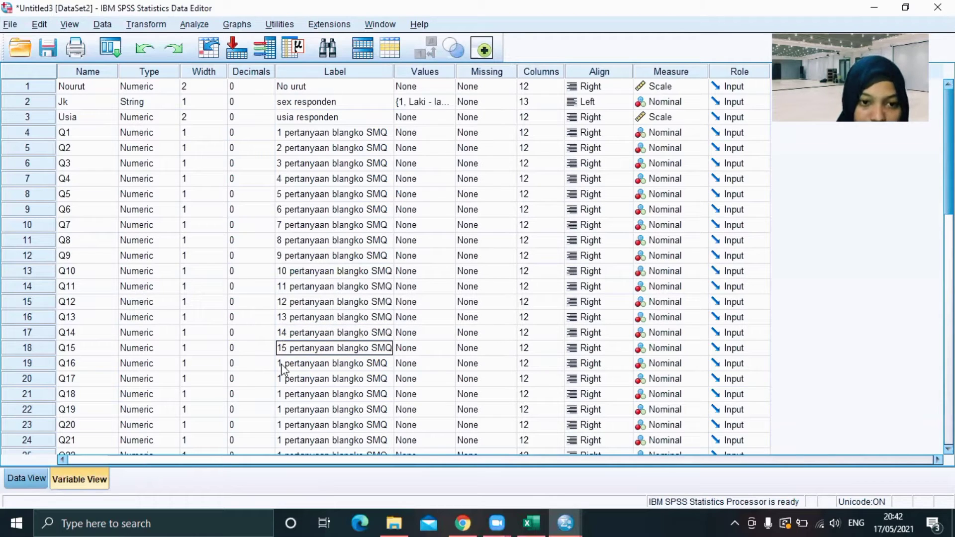
key("Return")
Change the leading number of the Q16 label to 16 and of the Q17 label to 17
double_click(282, 363)
type("6")
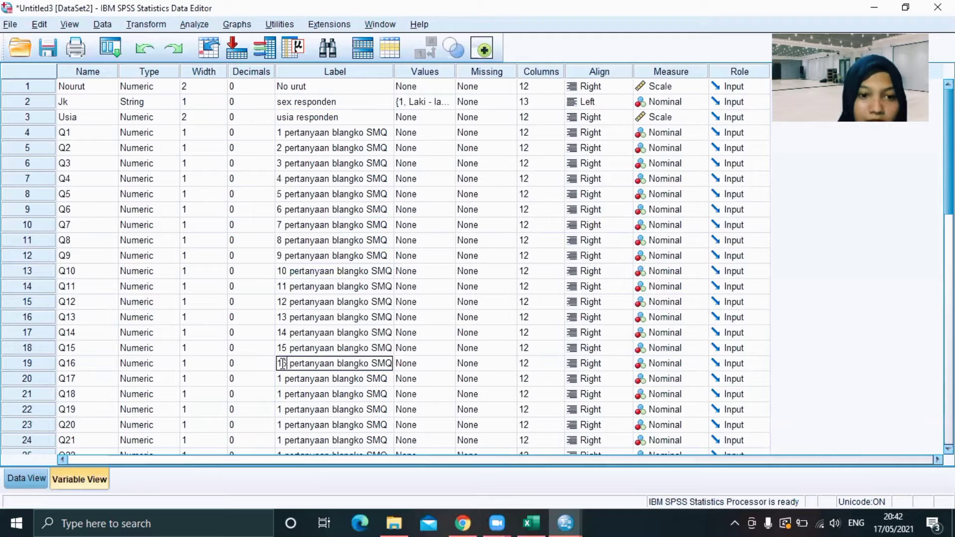
key("Return")
double_click(281, 379)
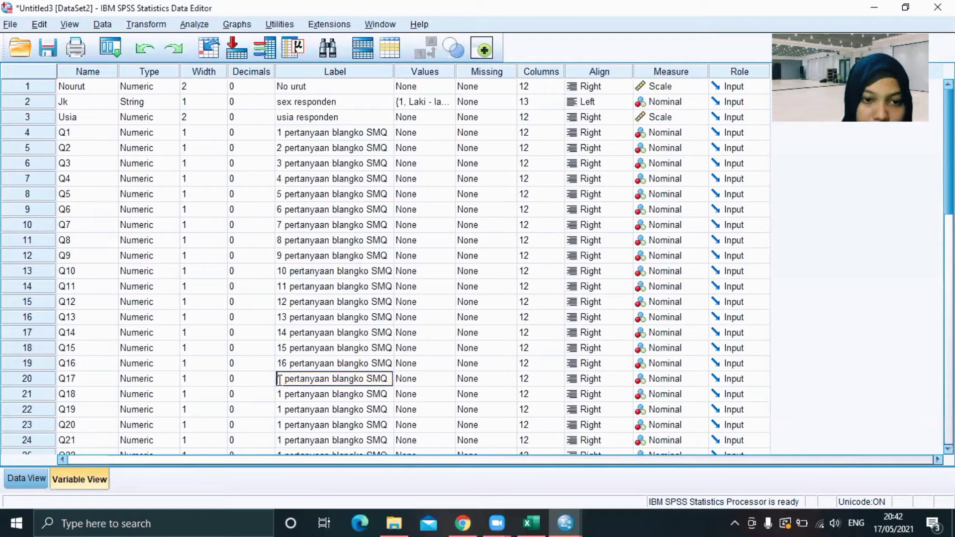
type("7")
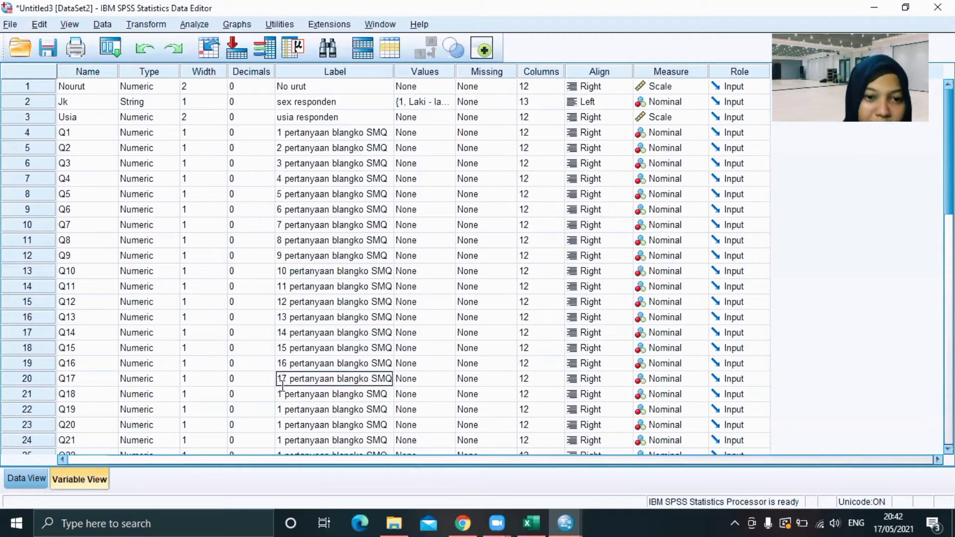
key("Return")
Change the leading number of the Q18 label to 18 and of the Q19 label to 19
double_click(282, 394)
type("8")
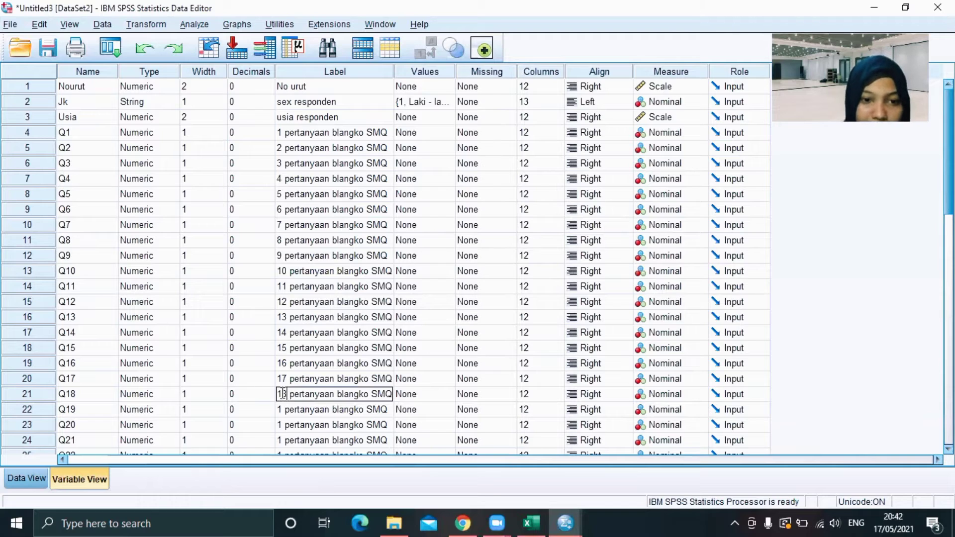
key("Return")
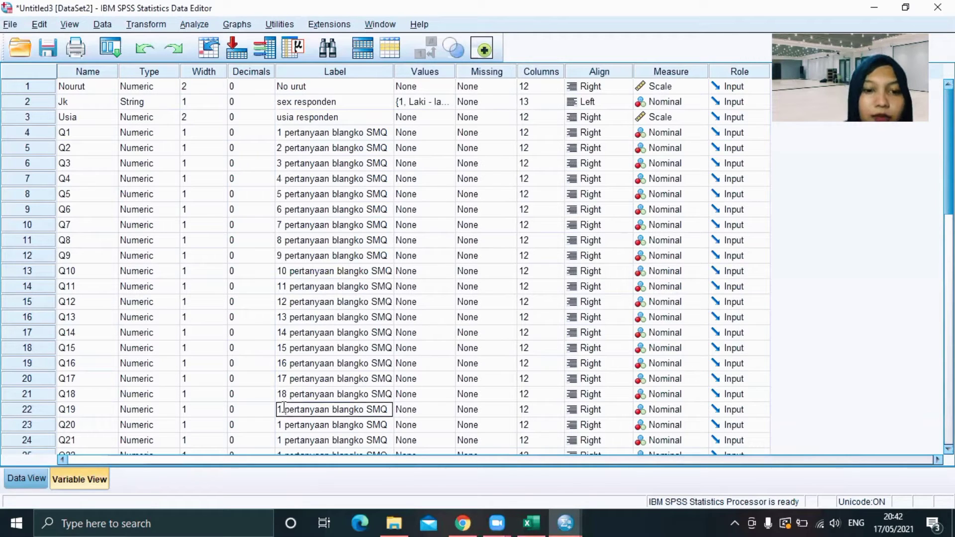
double_click(284, 409)
type("9")
key("Return")
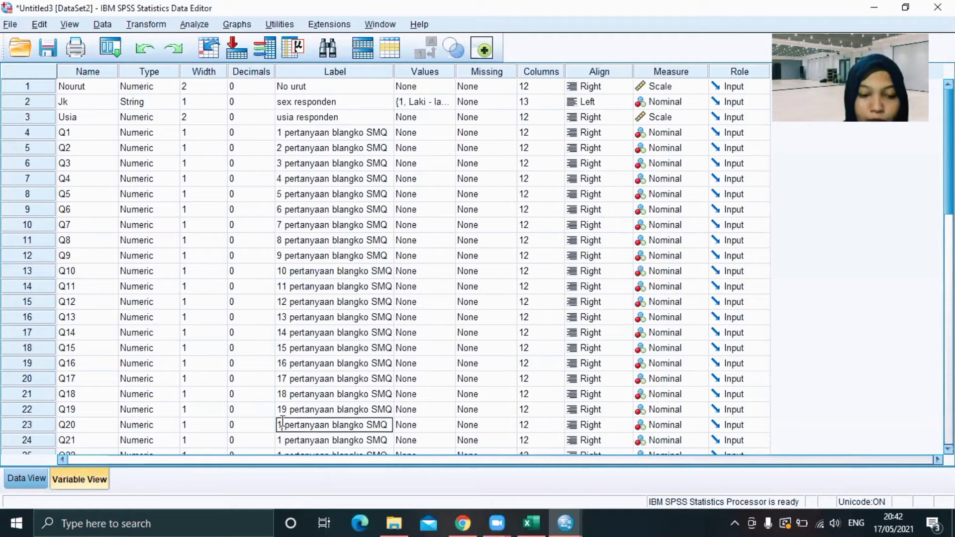
Change the leading number of the Q20 label to 20 and of the Q21 label to 21
type("20")
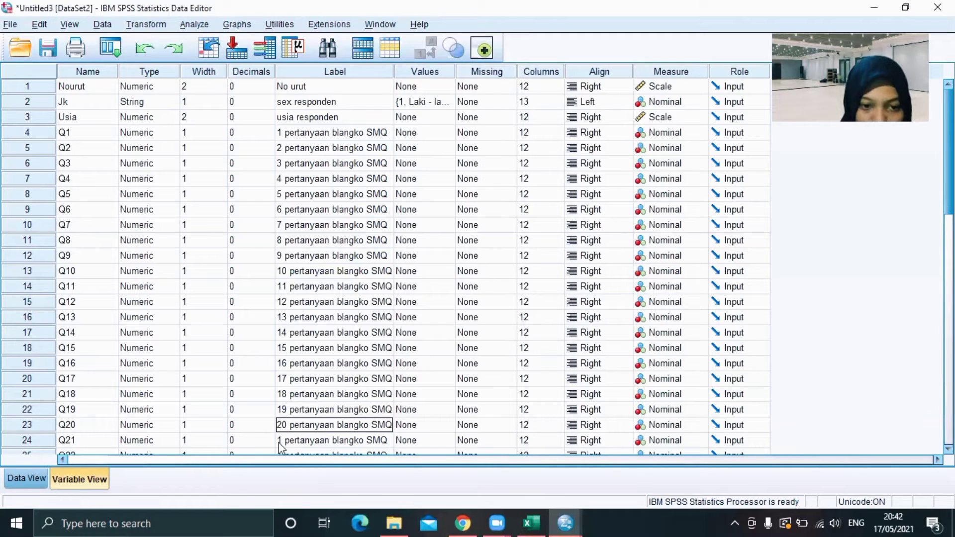
key("Return")
double_click(286, 441)
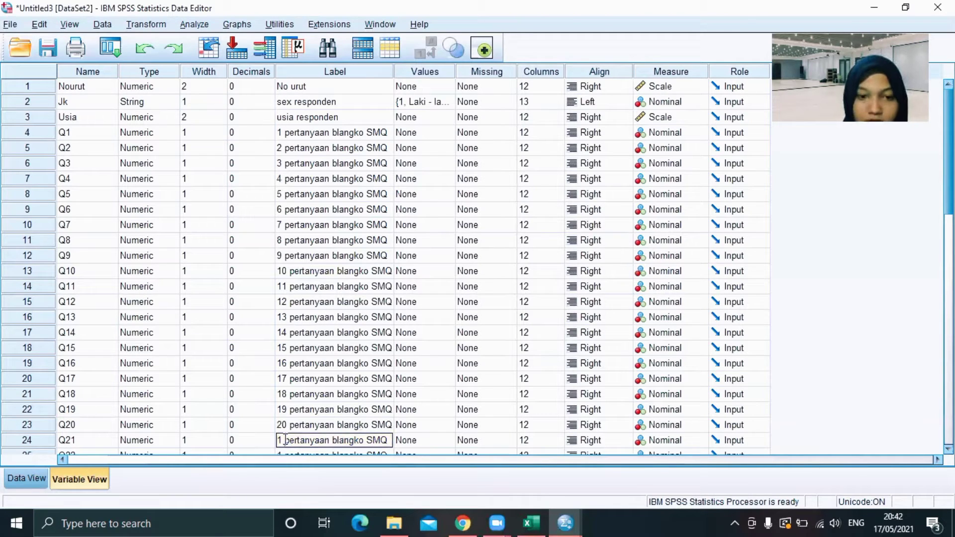
key("BackSpace")
type("21 ")
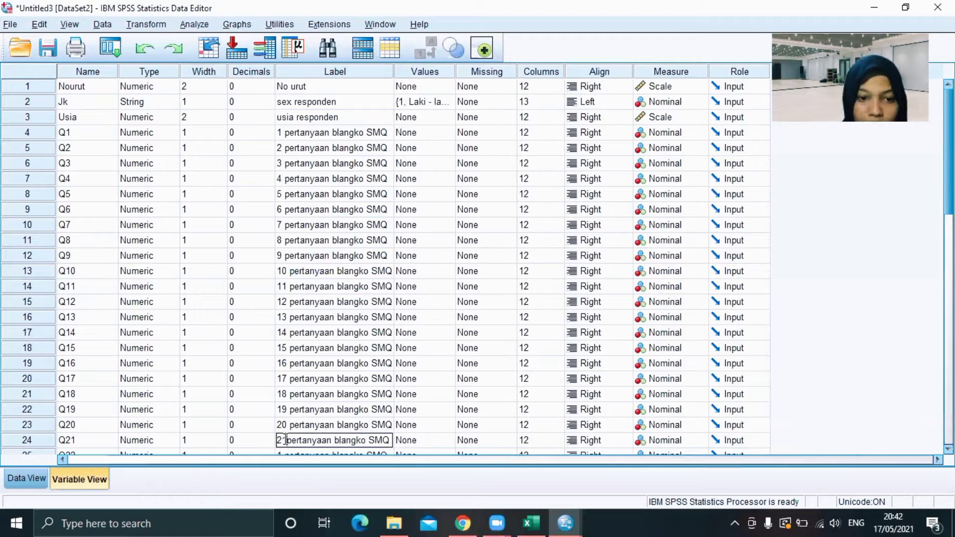
type("1")
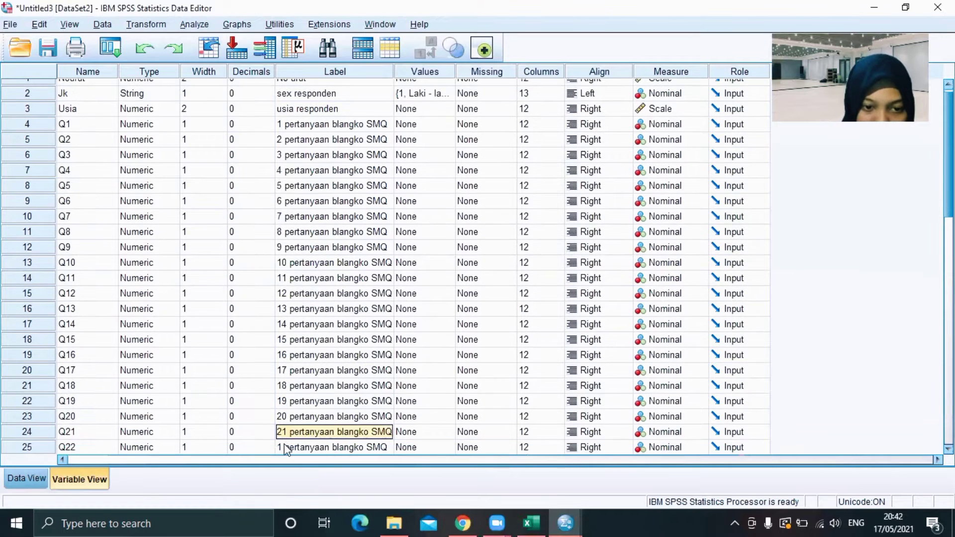
key("Return")
Change the leading number of the Q22 label to 22 and of the Q23 label to 23
double_click(279, 444)
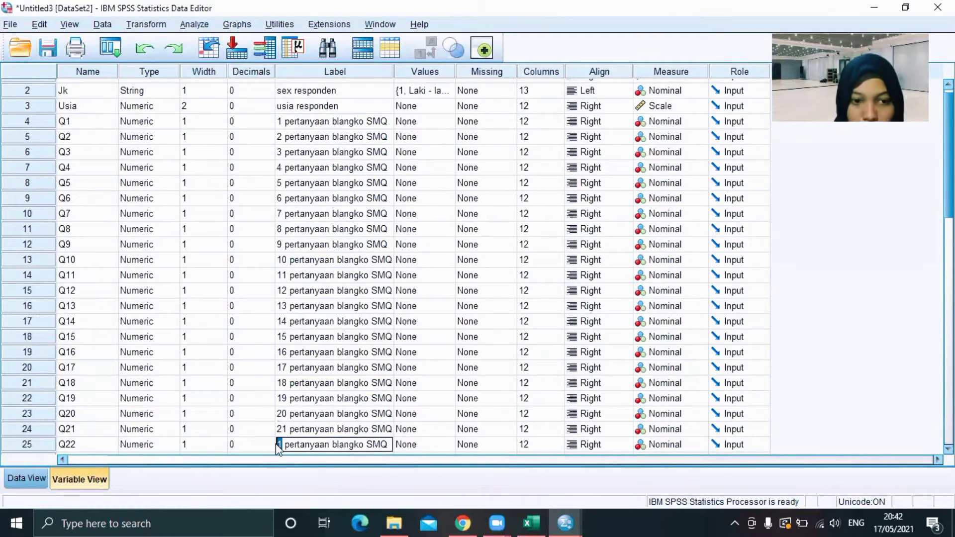
type("22")
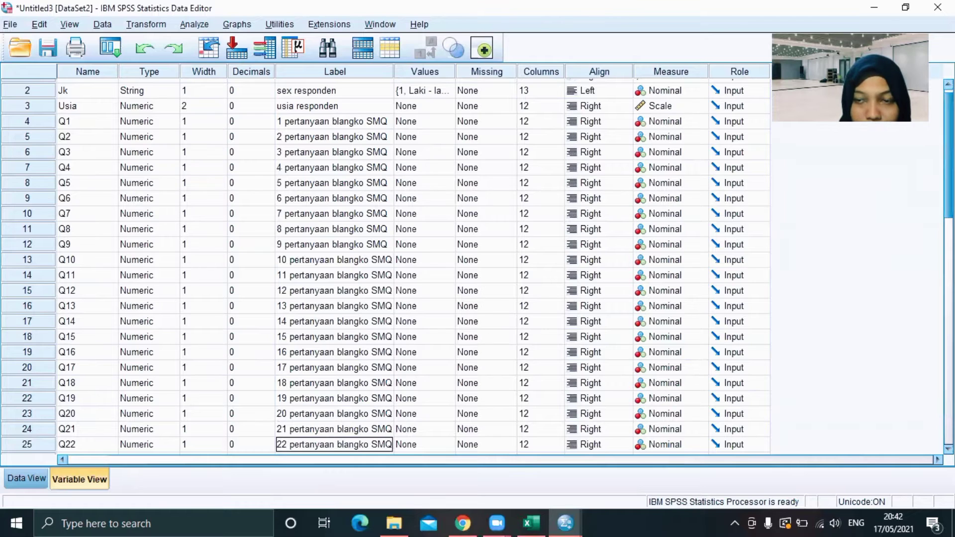
scroll(948, 169, "down", 2)
scroll(948, 199, "down", 2)
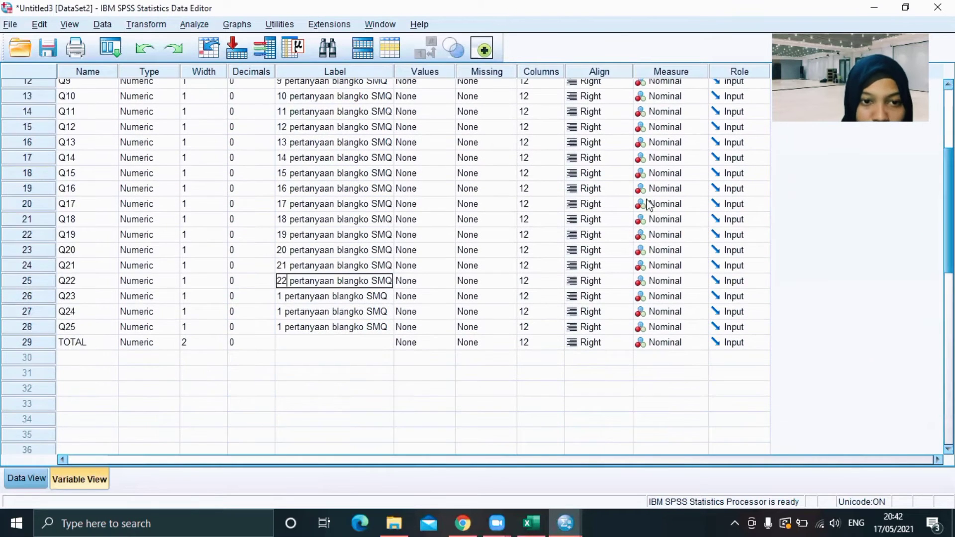
left_click(282, 298)
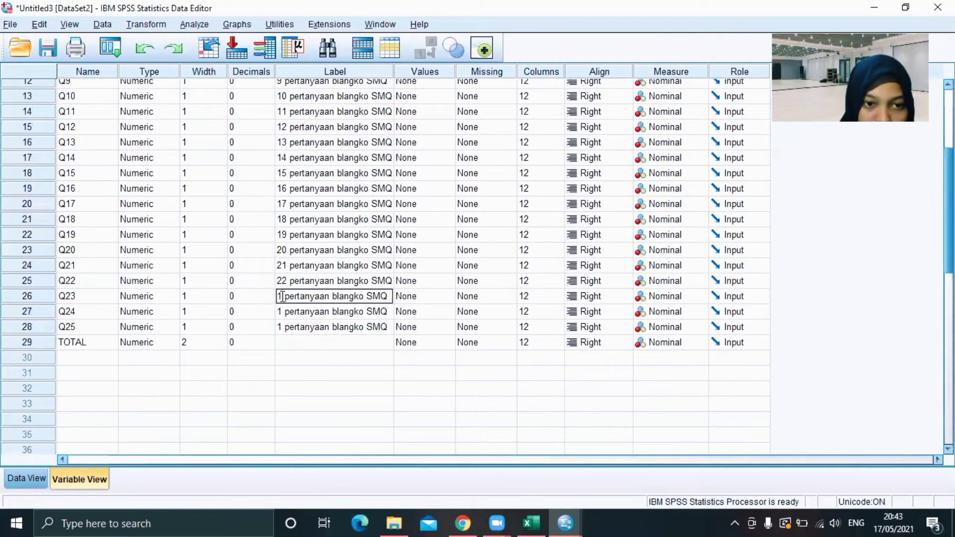
double_click(278, 296)
type("23")
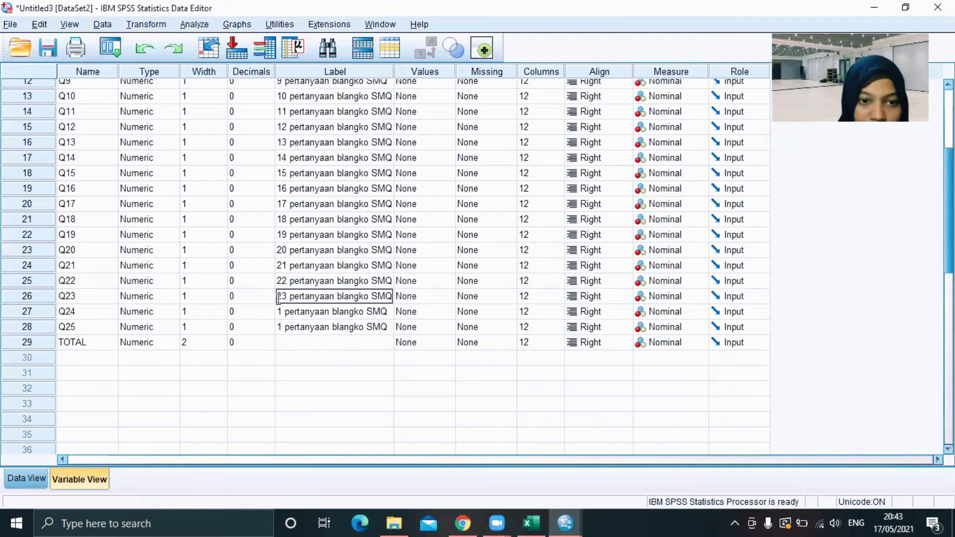
Change the leading number of the Q24 label to 24
left_click(282, 312)
double_click(280, 312)
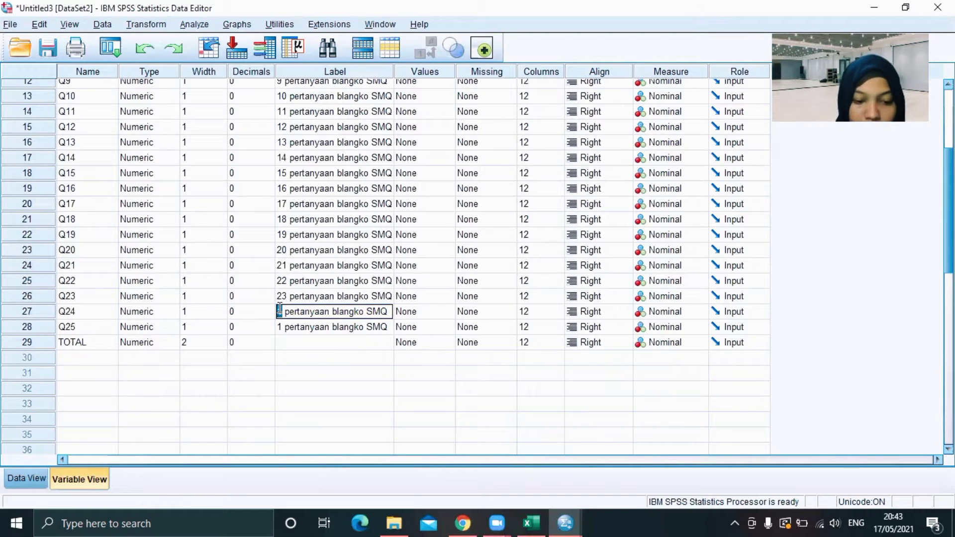
type("25")
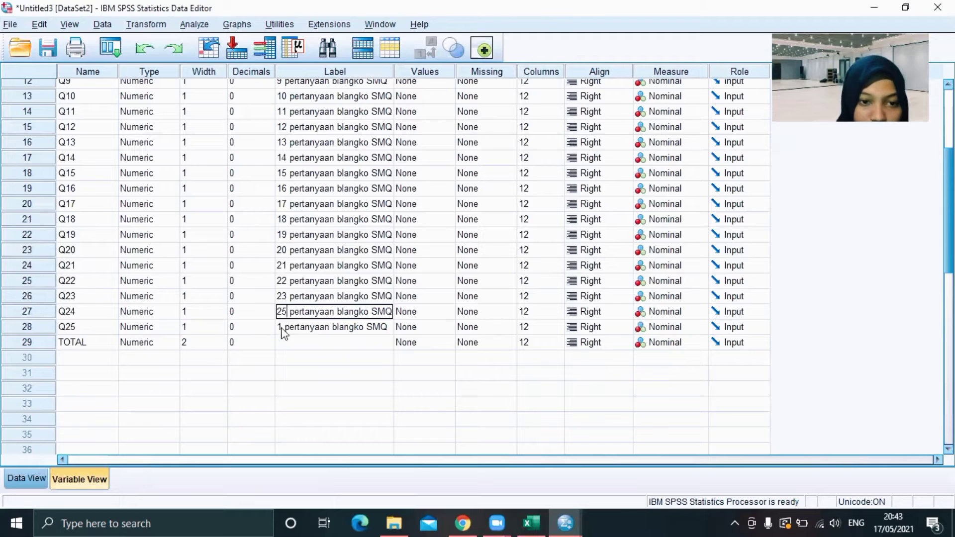
left_click(280, 327)
double_click(279, 326)
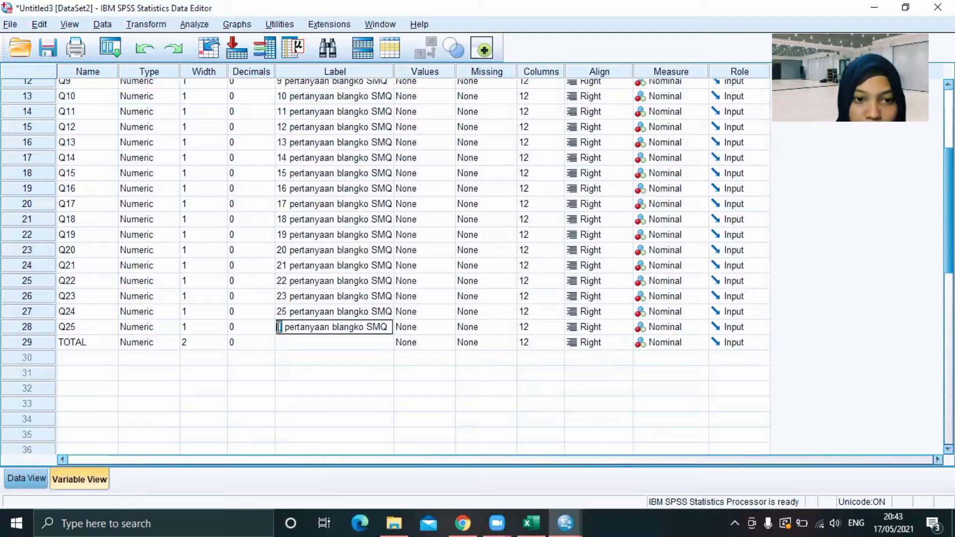
left_click(282, 311)
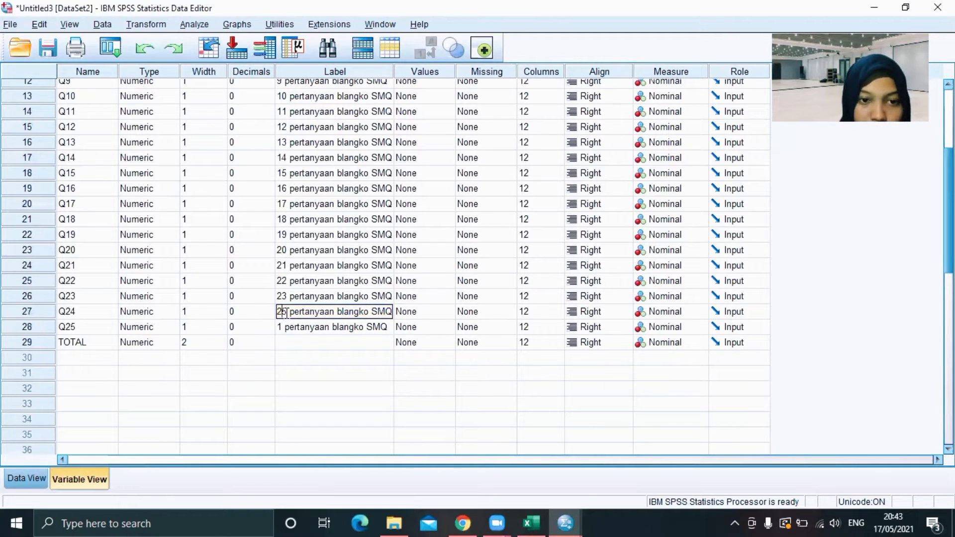
double_click(283, 312)
type("4")
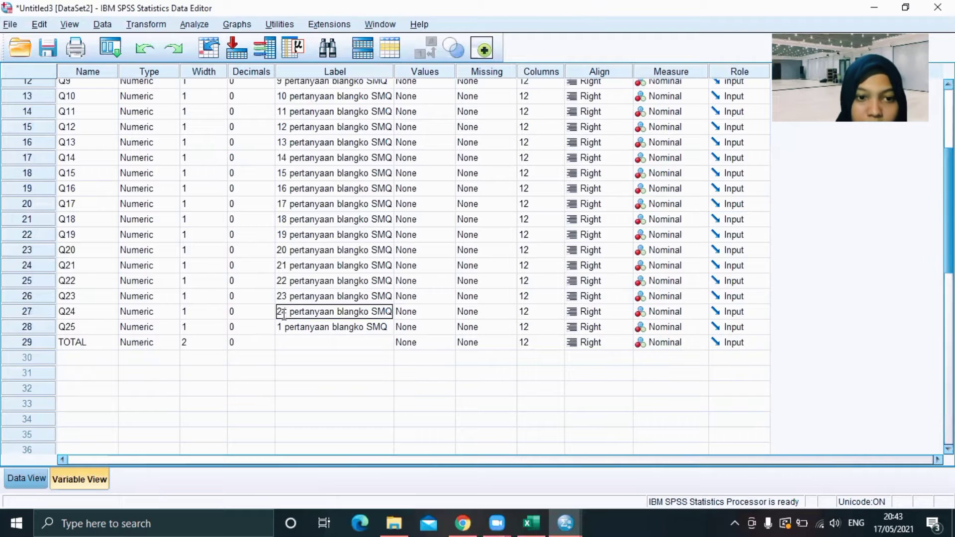
Change the leading number of the Q25 label to 25
left_click(282, 326)
double_click(282, 326)
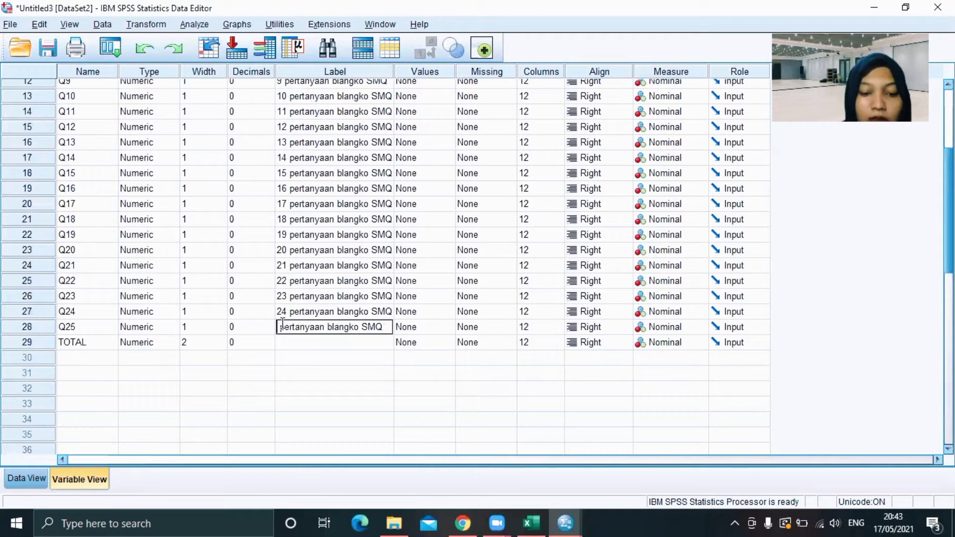
type("25")
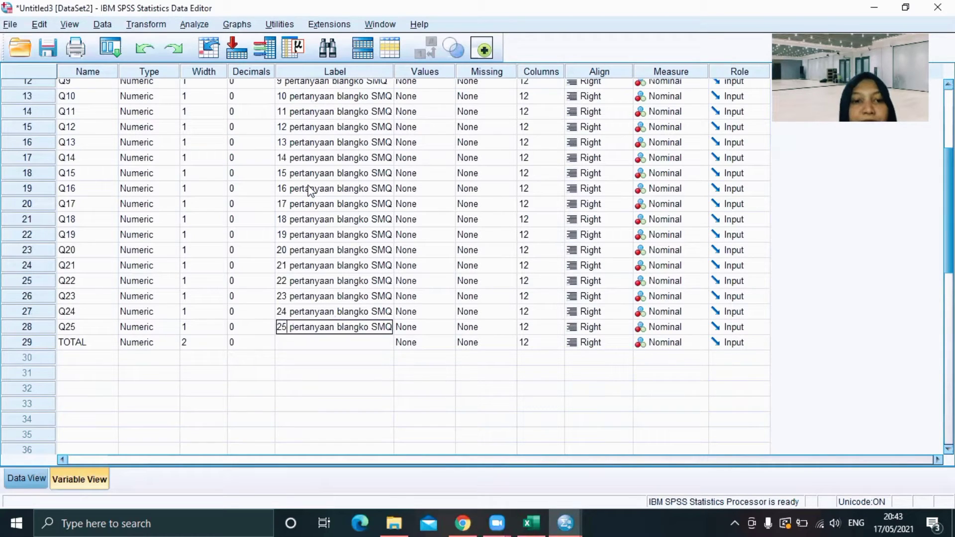
left_click(289, 242)
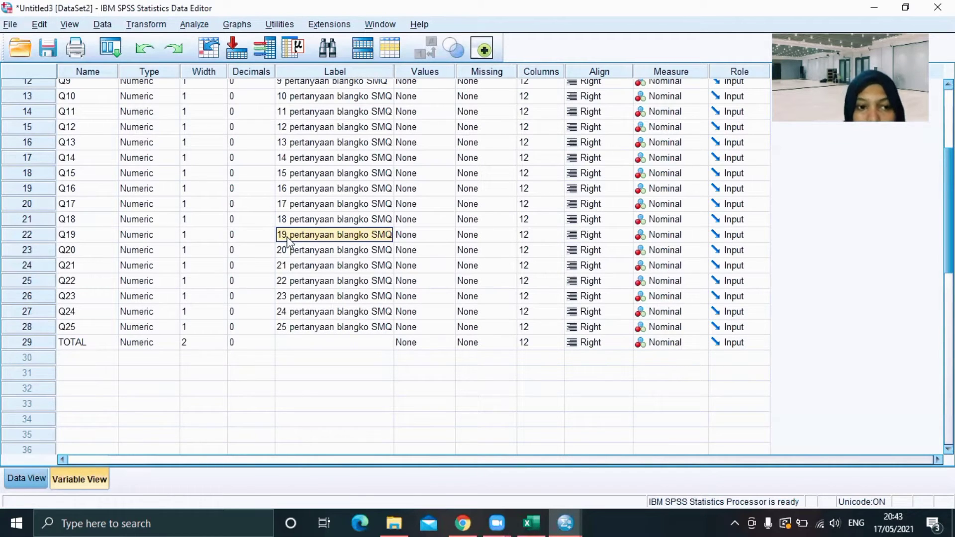
Label the TOTAL variable "score total blangko SMQ"
left_click(292, 339)
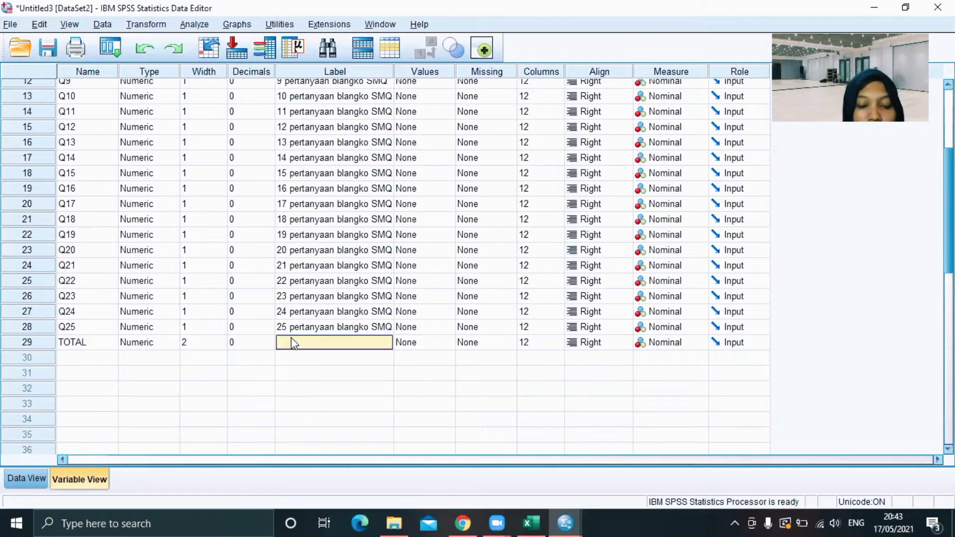
type("sco")
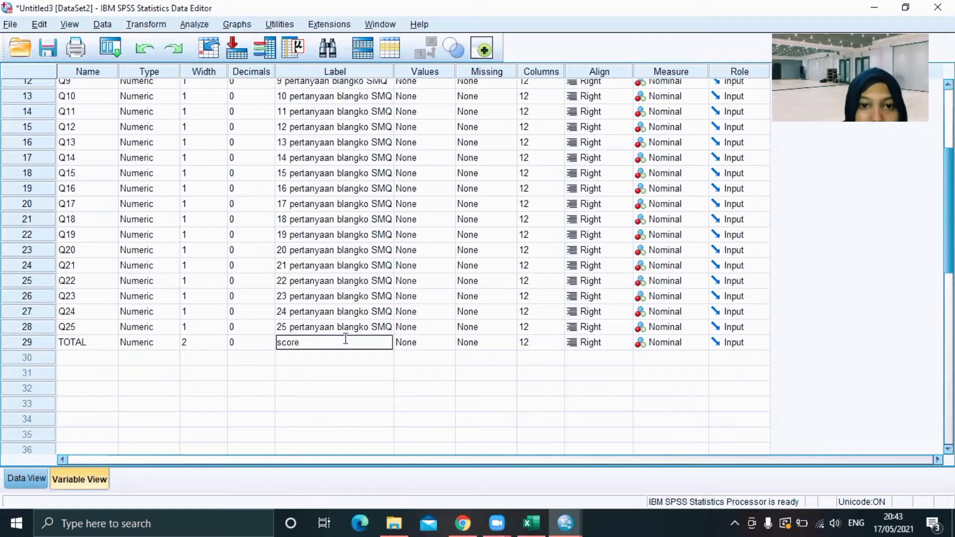
type("re")
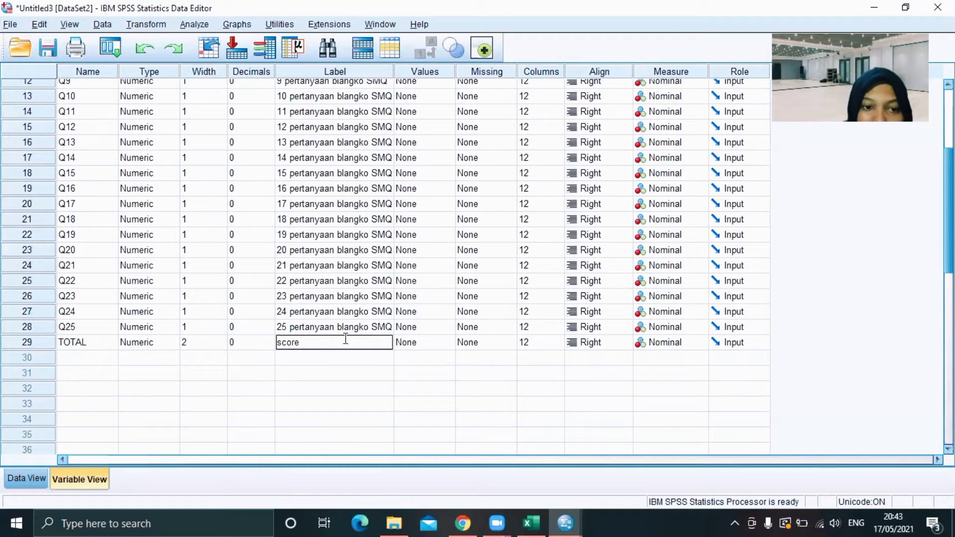
type(" tota")
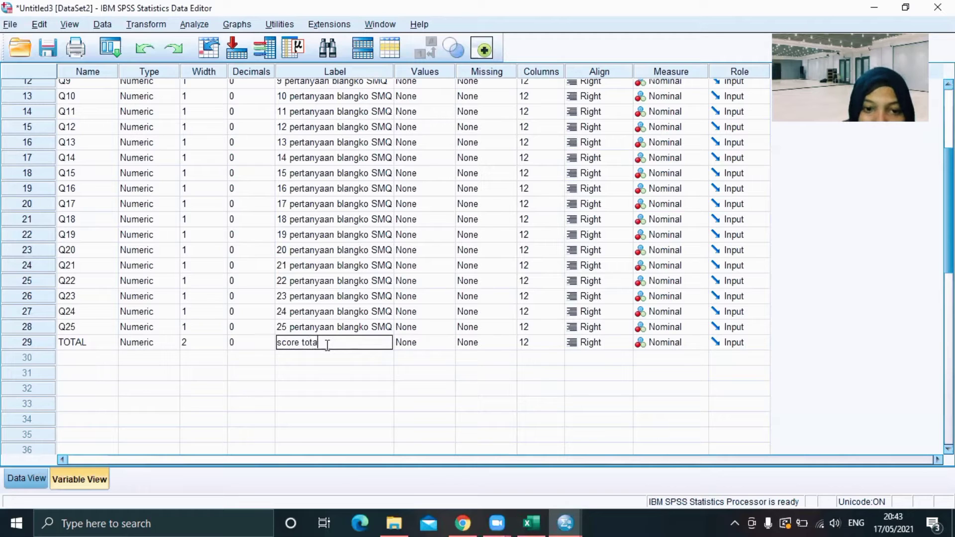
type("l")
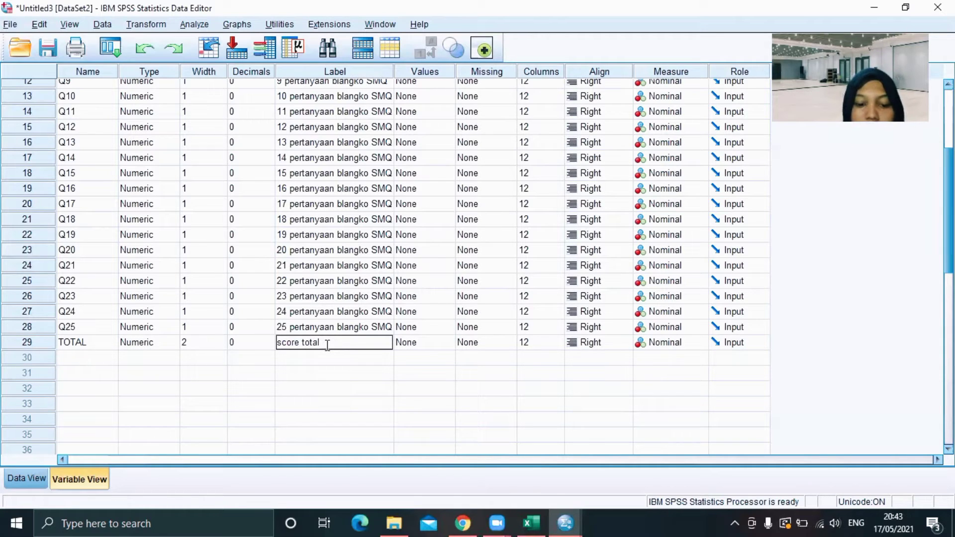
type(" blan")
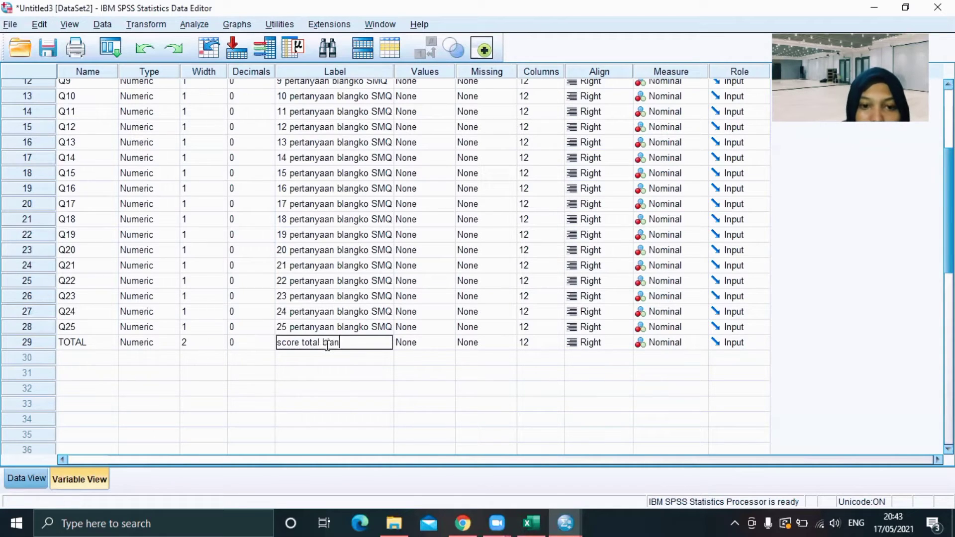
type("gko SMQ")
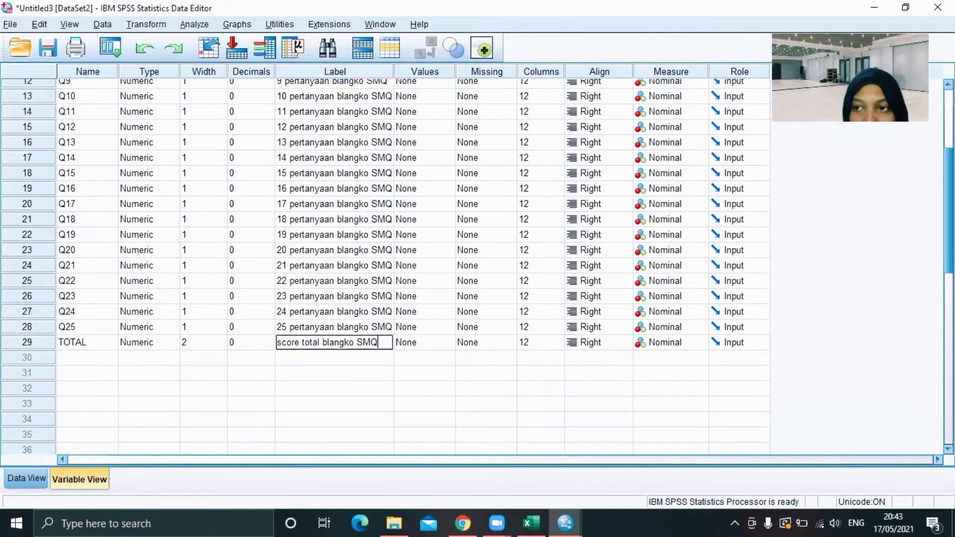
Examine the data values from the Jk column across the question items to the TOTAL column
left_click_drag(949, 205, 950, 136)
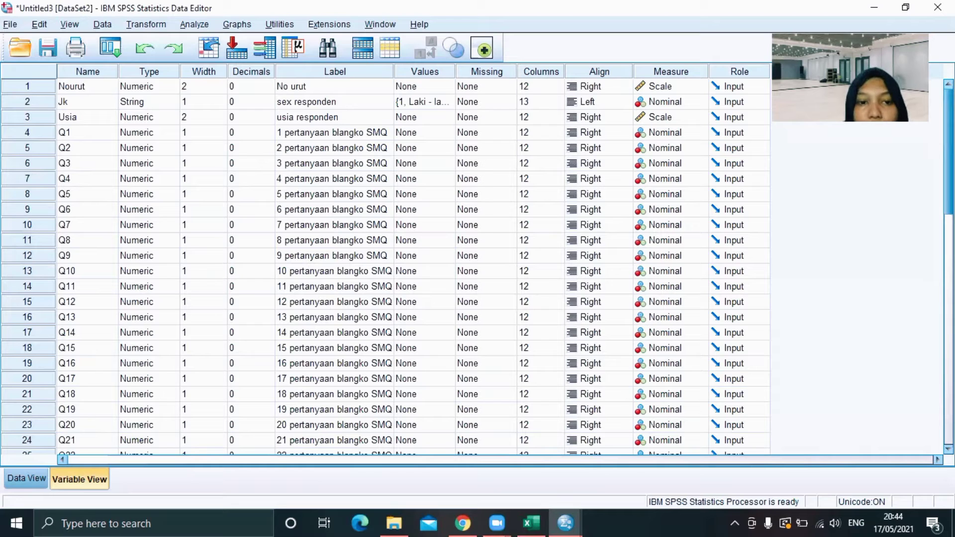
left_click(26, 479)
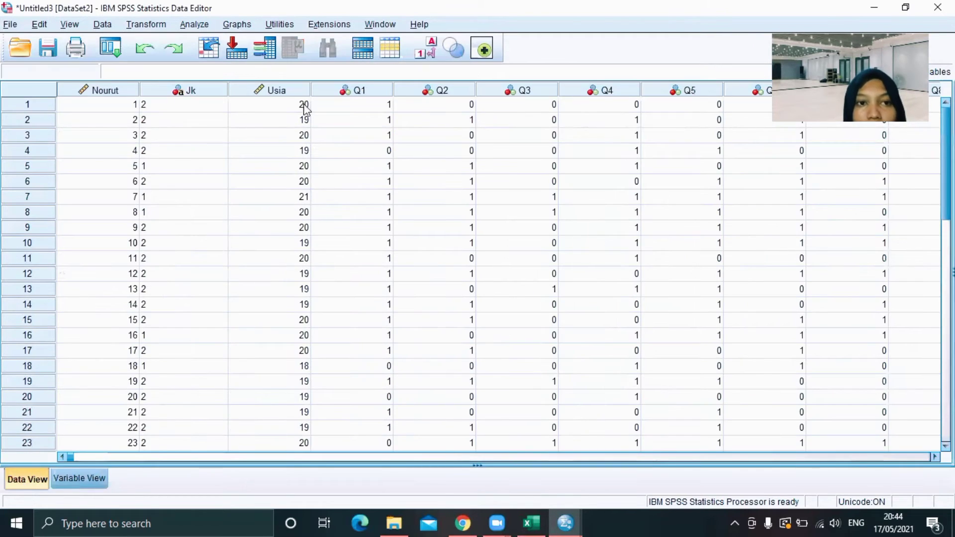
left_click(187, 110)
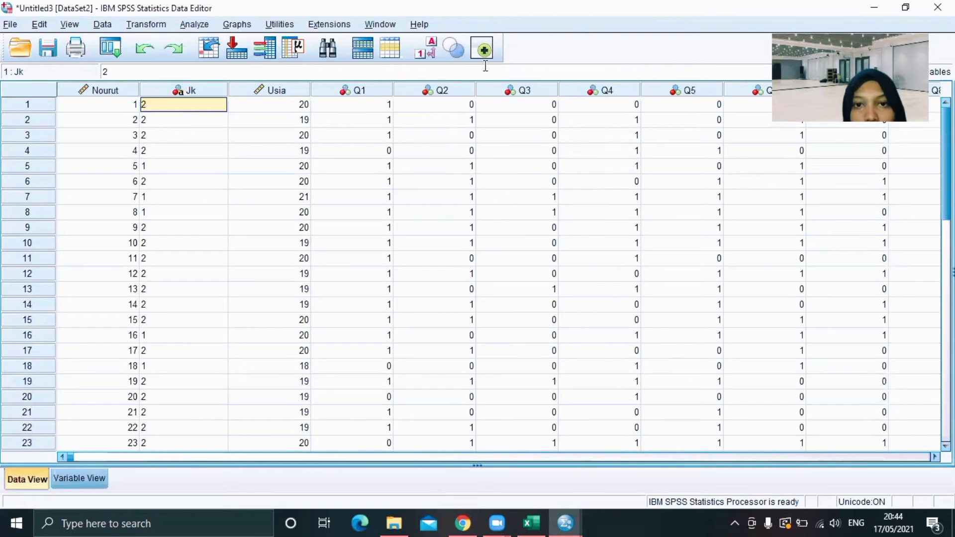
left_click(431, 55)
left_click(431, 55)
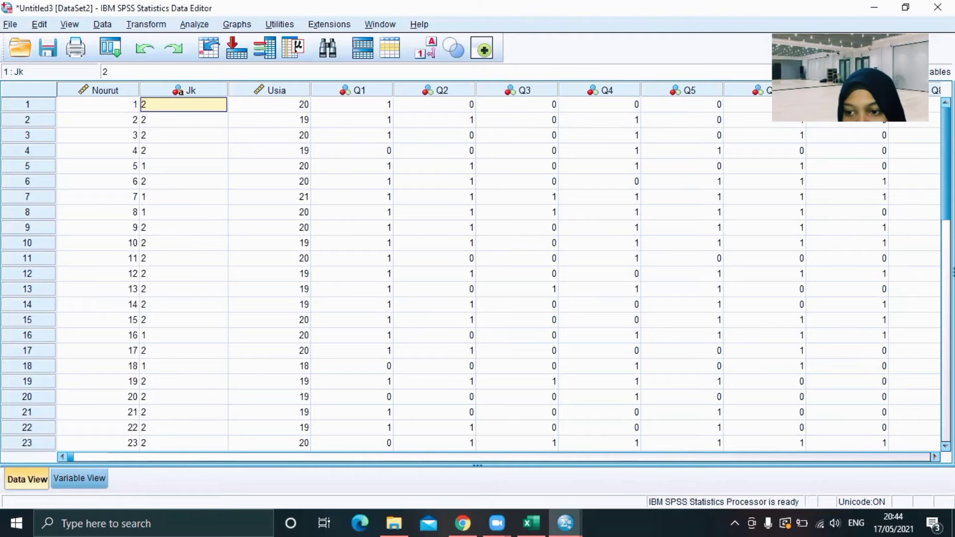
scroll(498, 273, "right", 10)
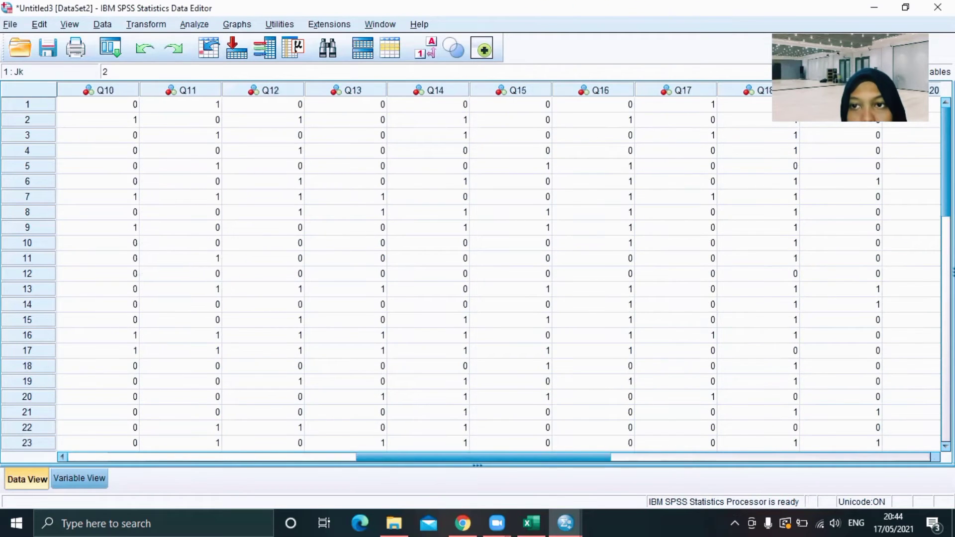
scroll(456, 365, "right", 12)
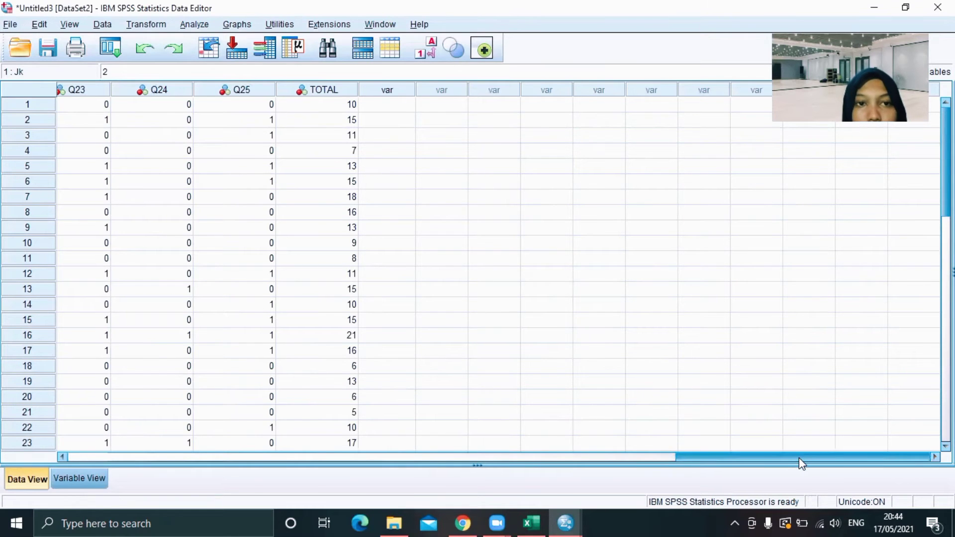
left_click_drag(799, 458, 209, 441)
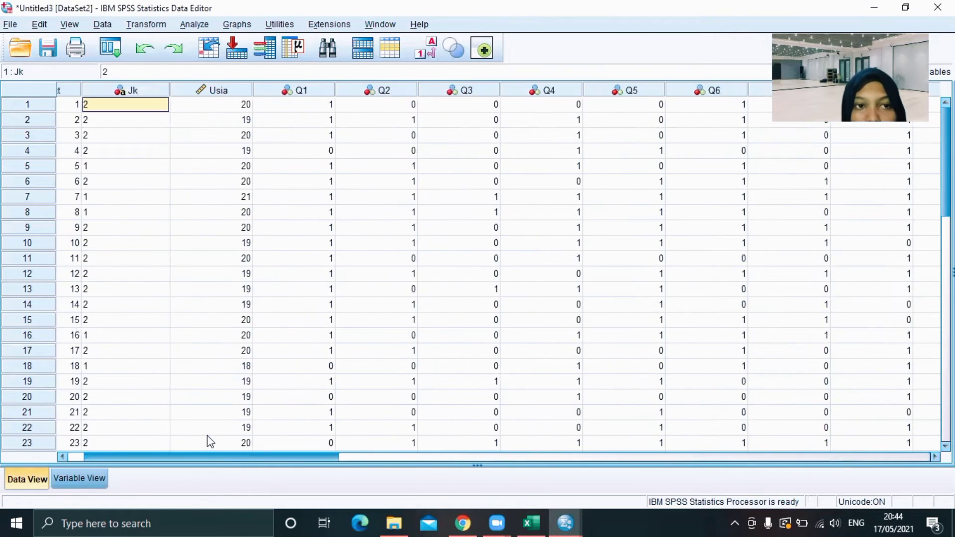
scroll(595, 443, "right", 12)
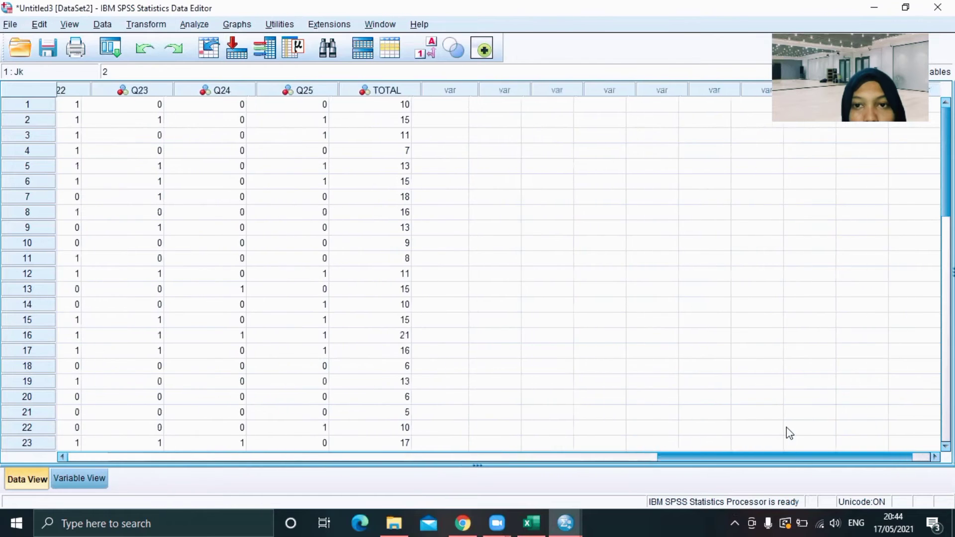
scroll(697, 378, "left", 3)
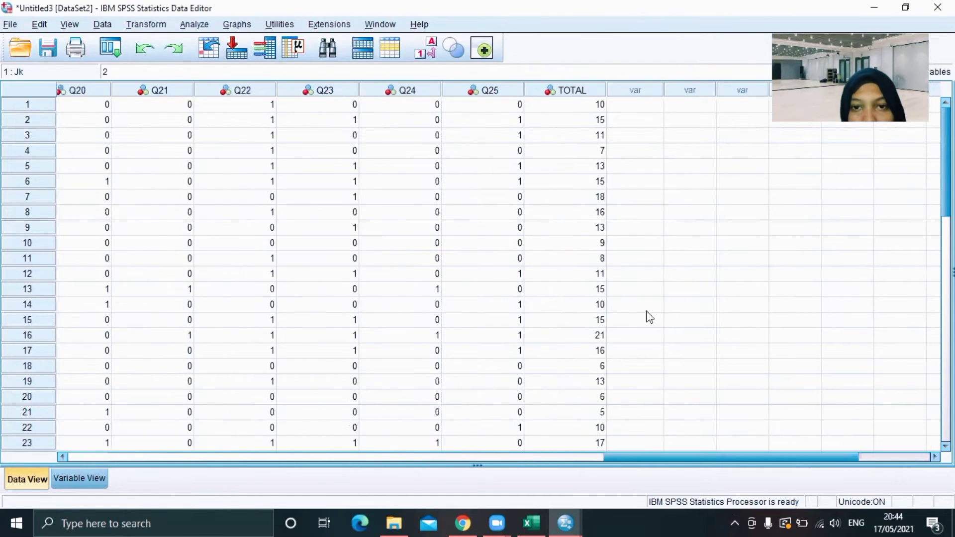
left_click(580, 105)
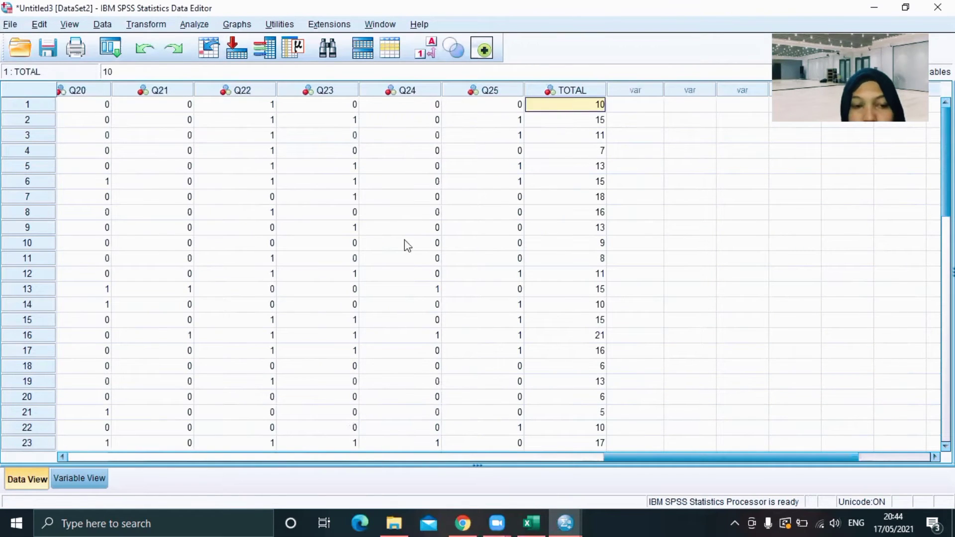
Start a Recode into Different Variables with the total score variable (TOTAL) as the input variable
left_click(78, 481)
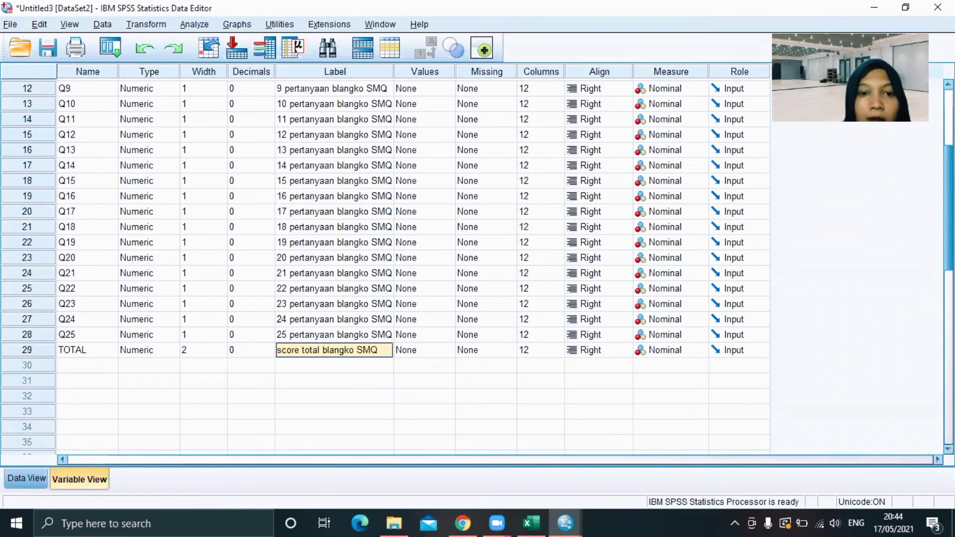
left_click(93, 367)
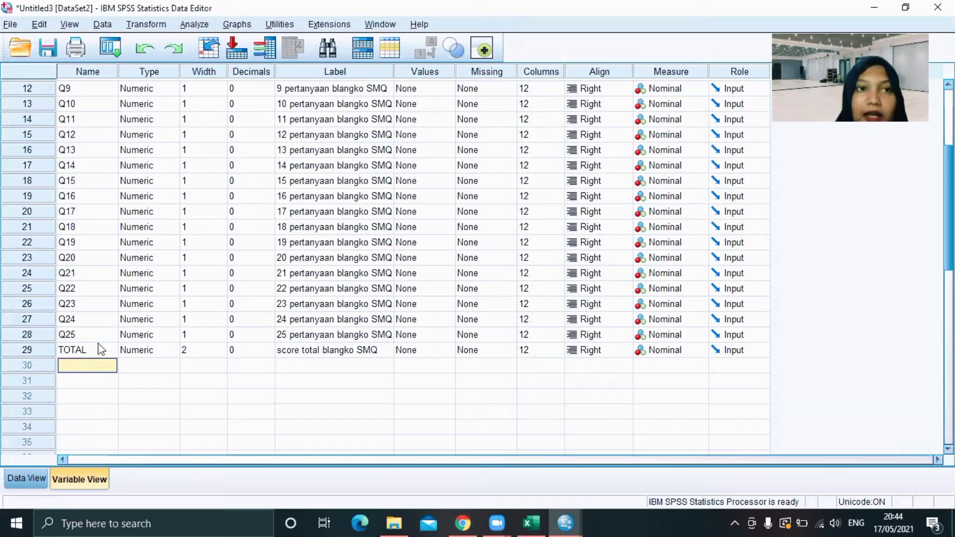
left_click(147, 25)
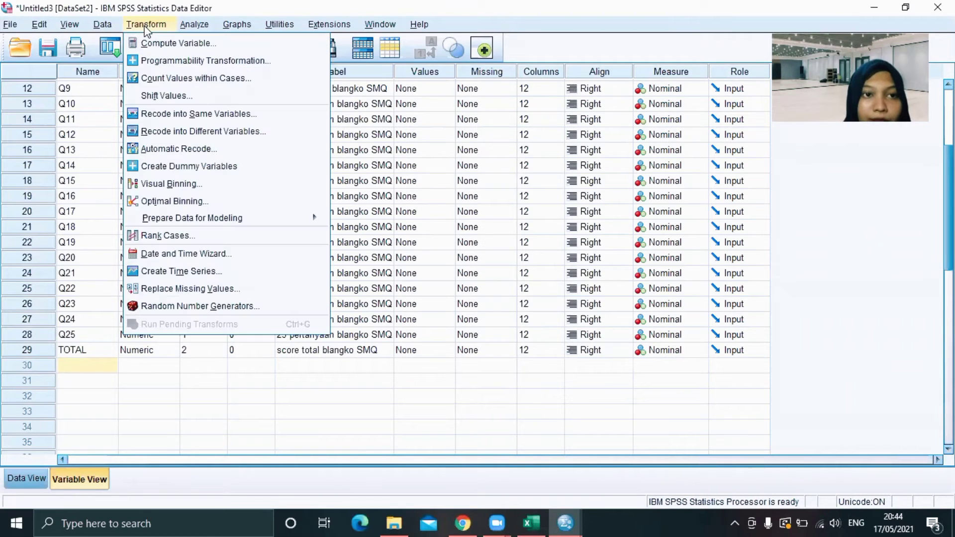
left_click(197, 132)
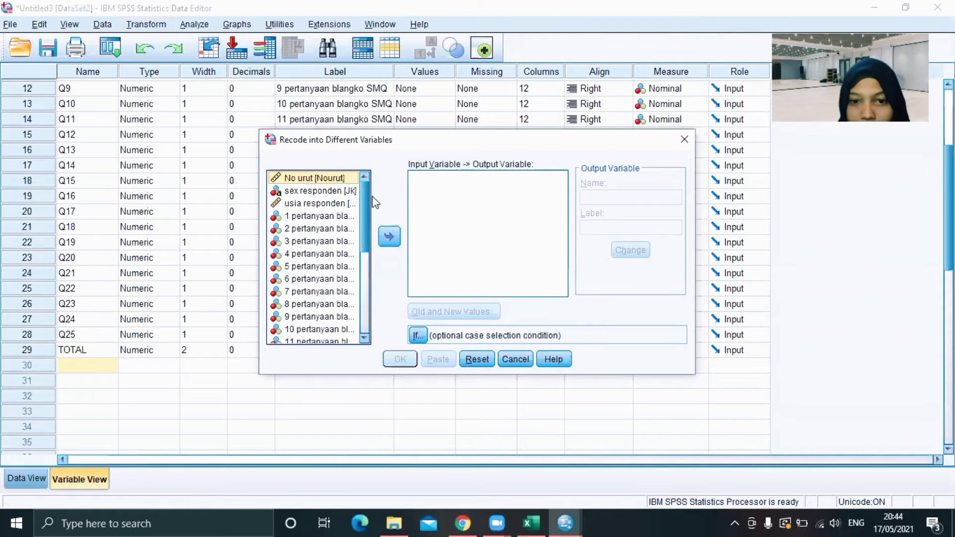
left_click(337, 217)
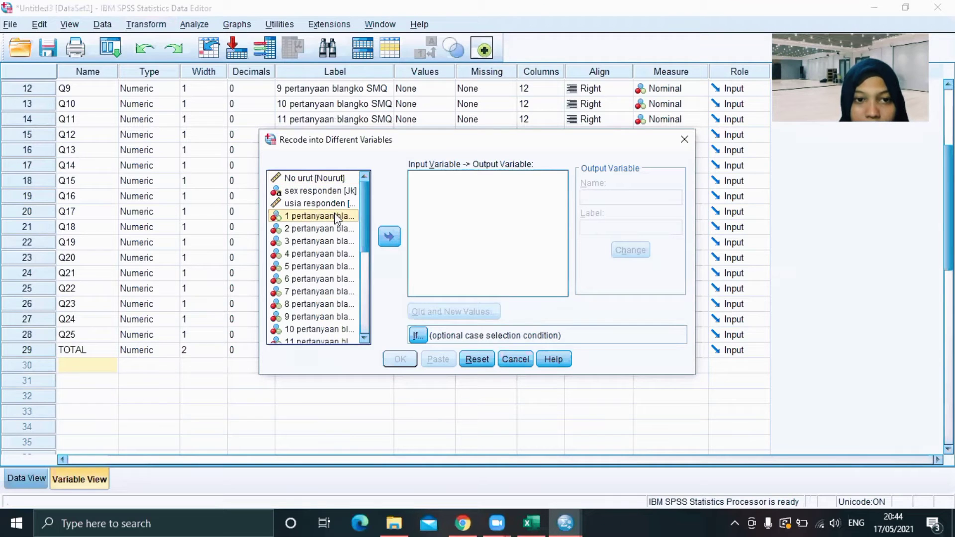
scroll(329, 219, "down", 5)
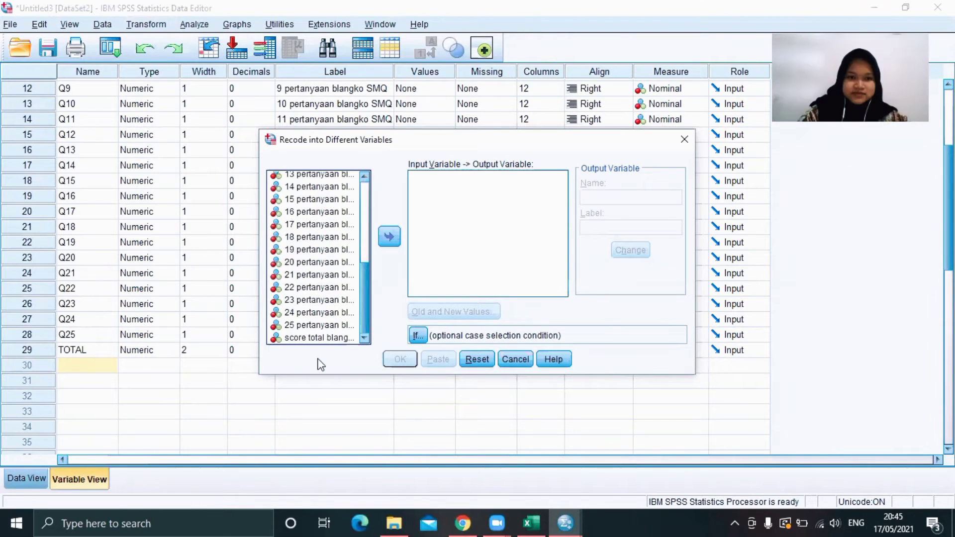
left_click(330, 337)
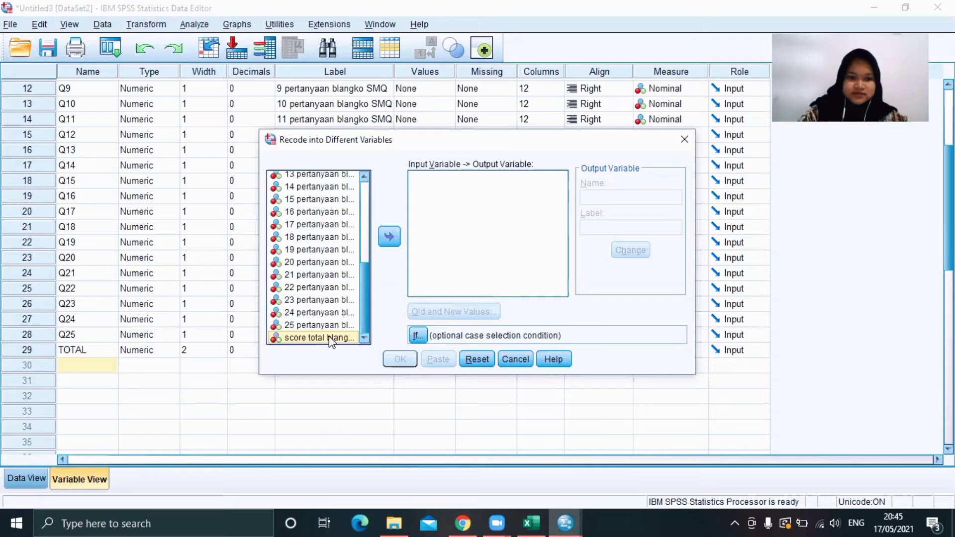
left_click(389, 237)
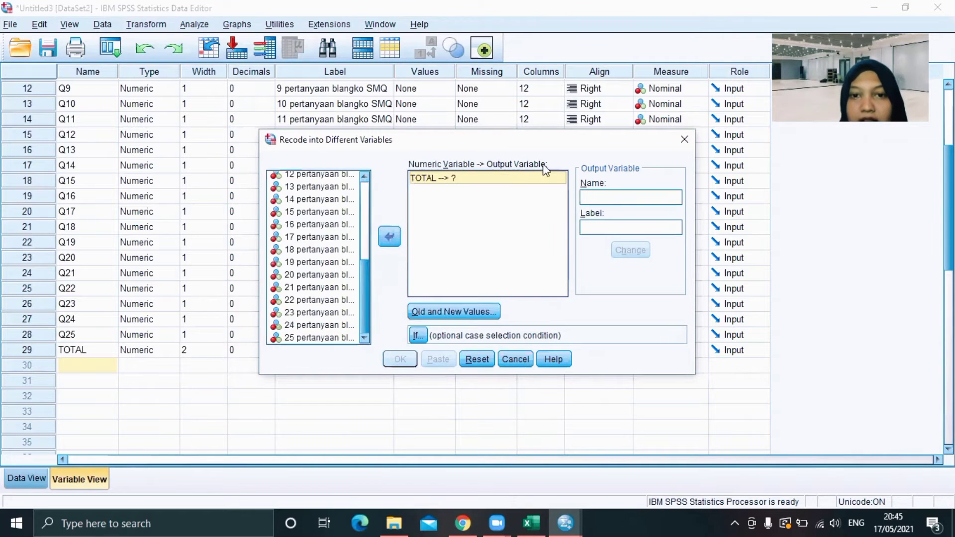
Name the recode's output variable Klasifiaksi_score
left_click(595, 197)
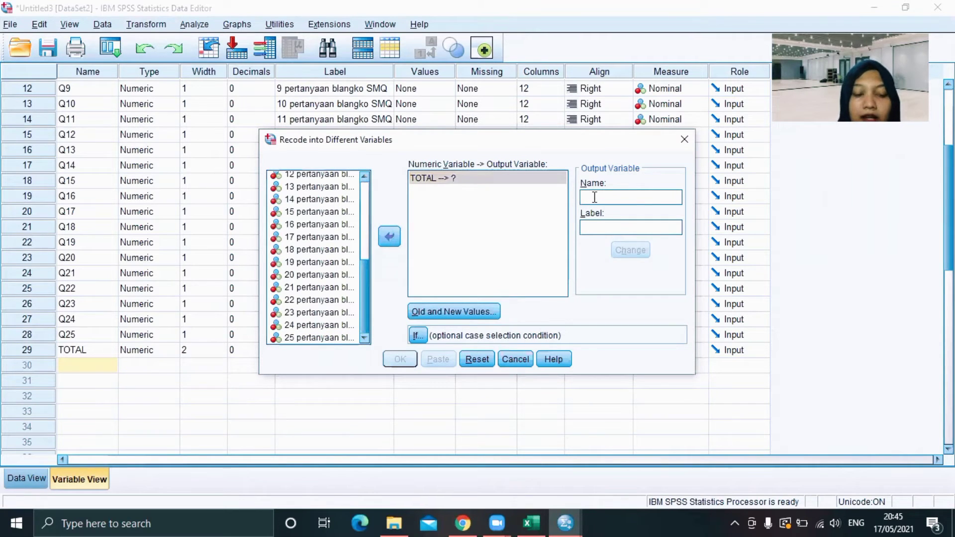
type("Kla")
type("sifi")
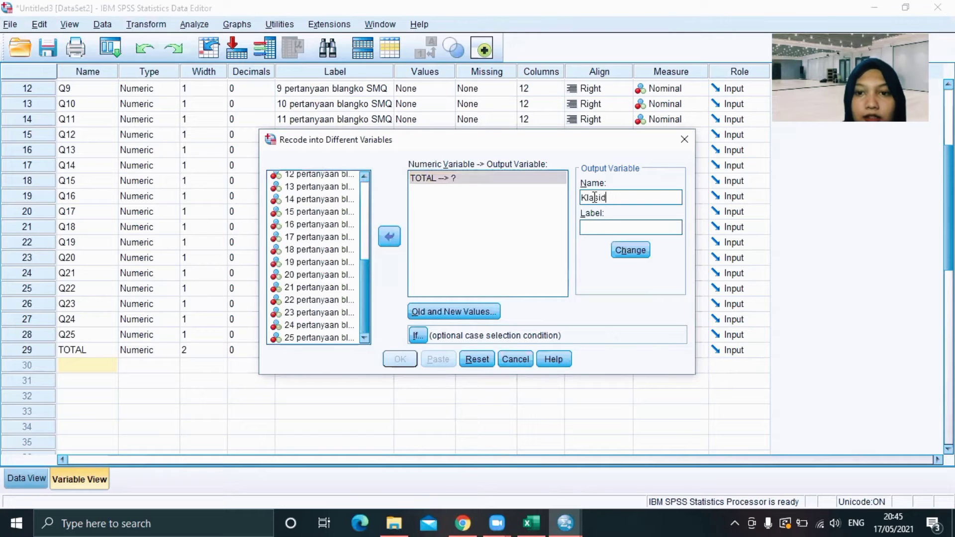
type("aksi")
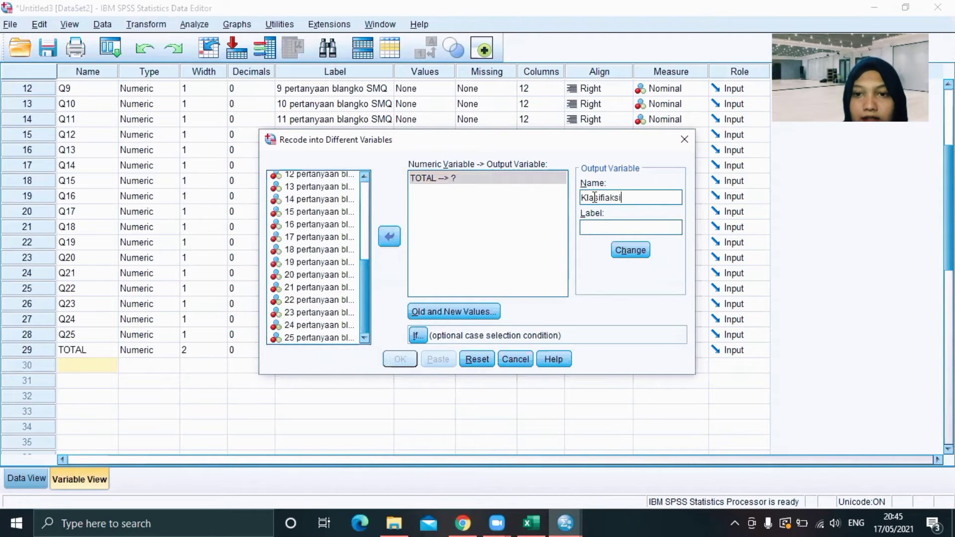
type("_scie")
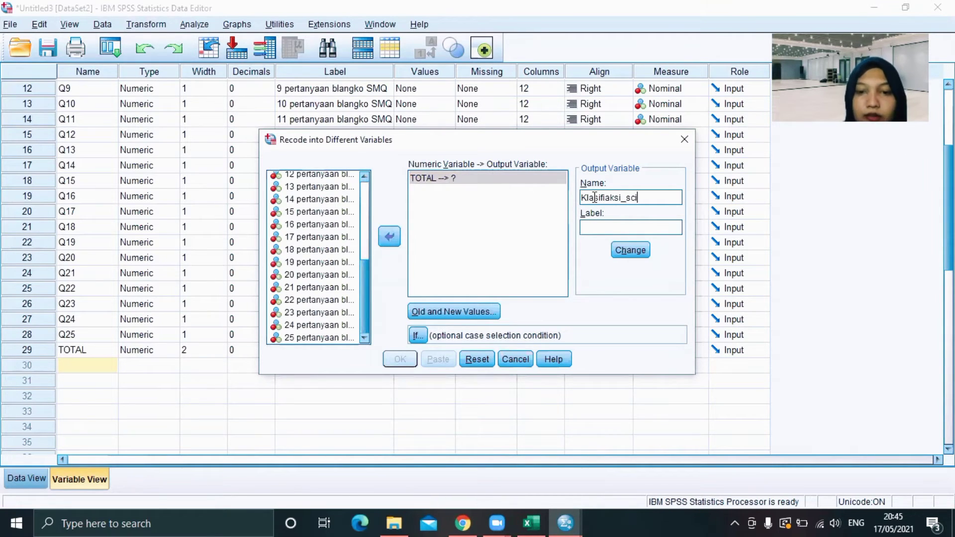
key("BackSpace")
key("BackSpace")
type("ore")
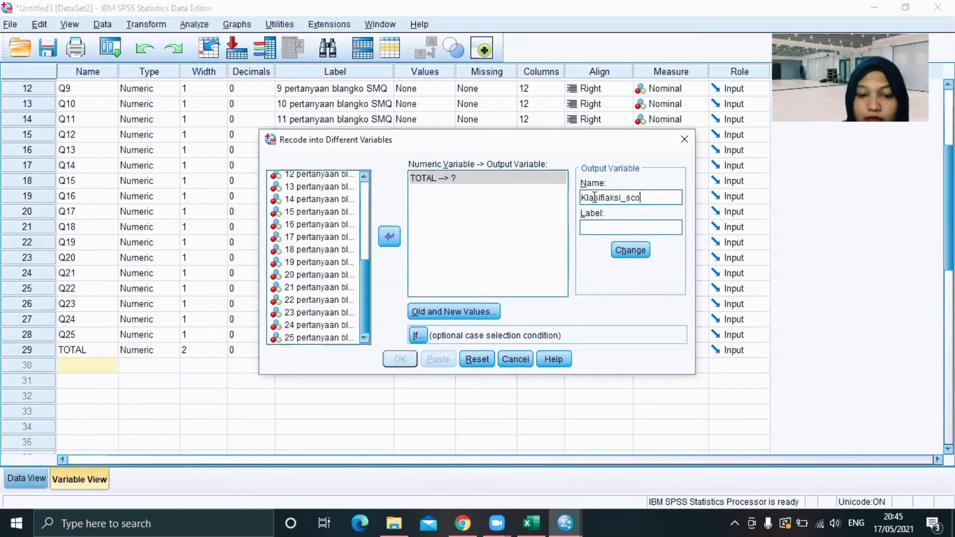
Label the output variable Klasifikasi_score_total and apply its name and label to the TOTAL recode
left_click(595, 226)
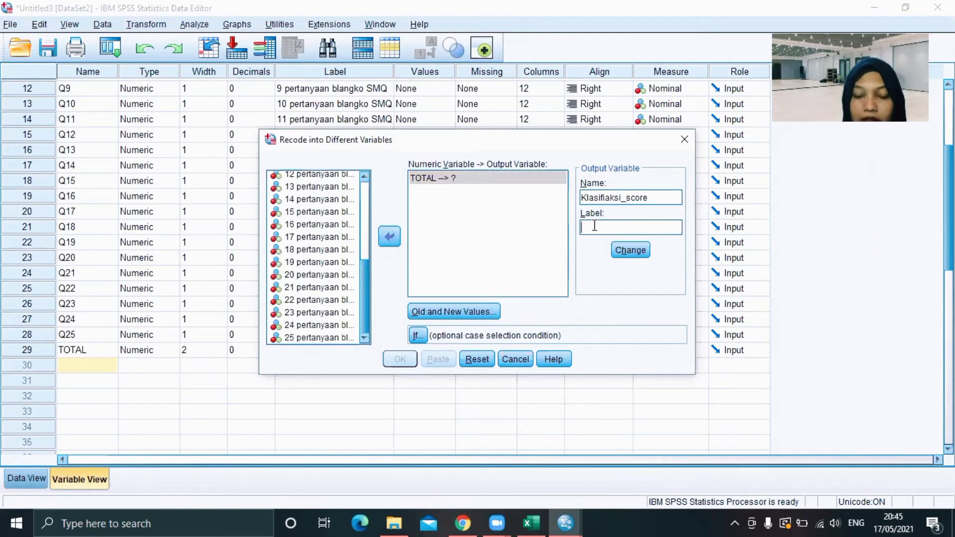
type("K")
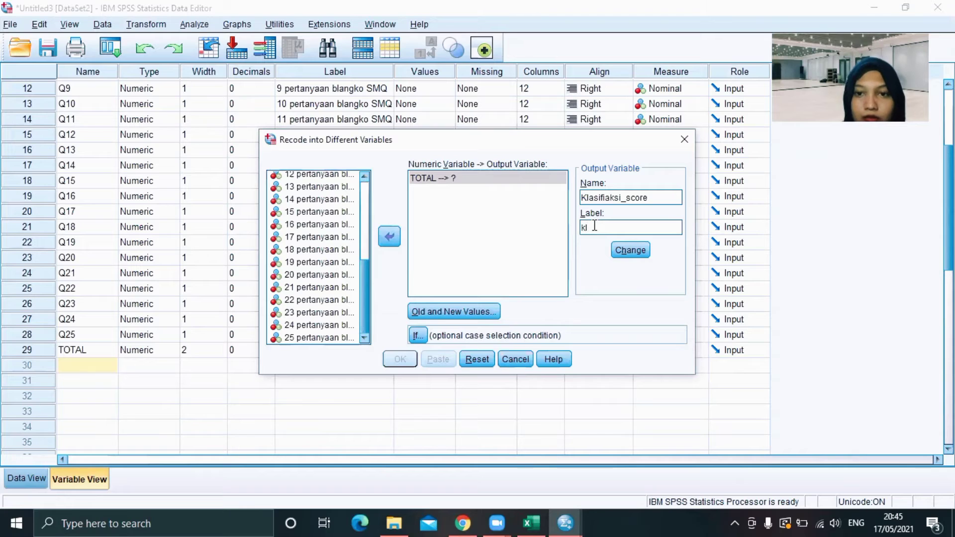
type("lasifi")
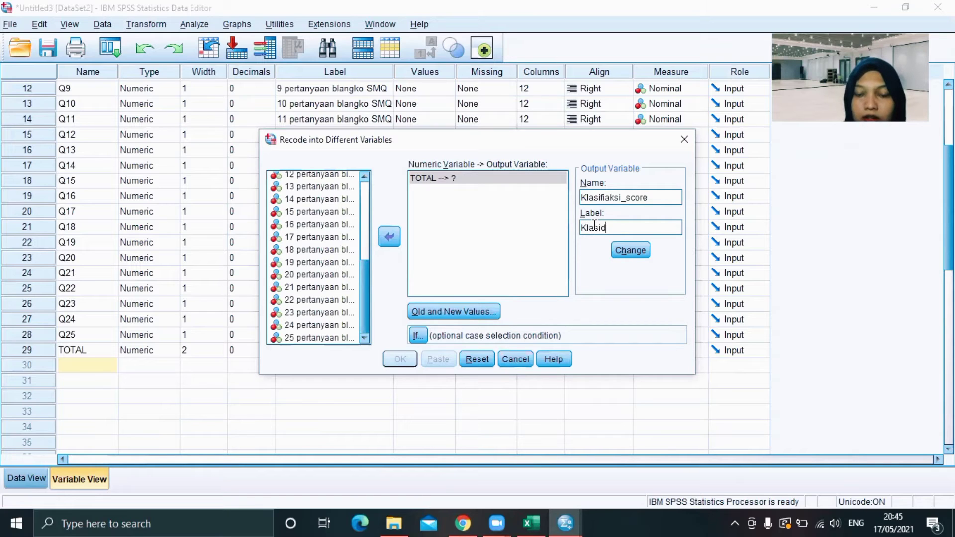
key("BackSpace")
key("BackSpace")
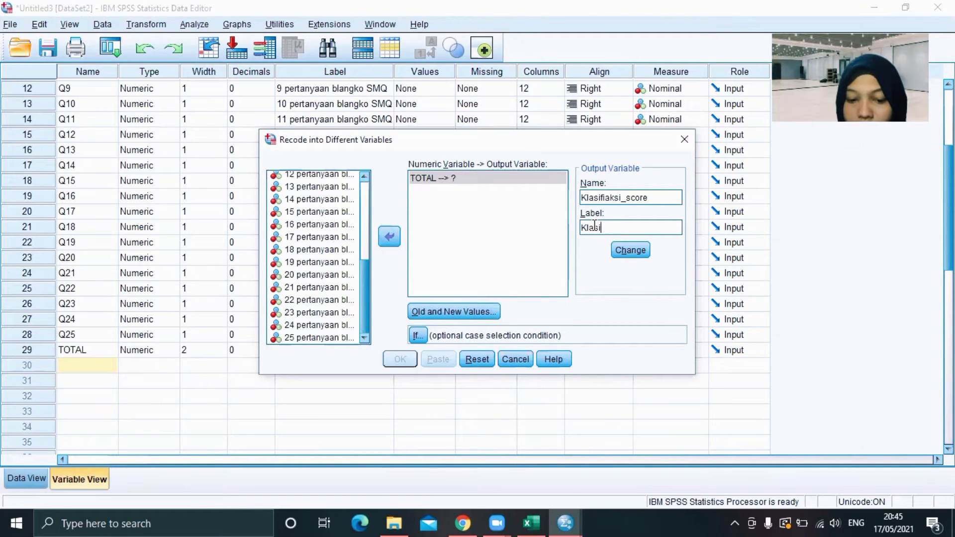
type("fikasi_s")
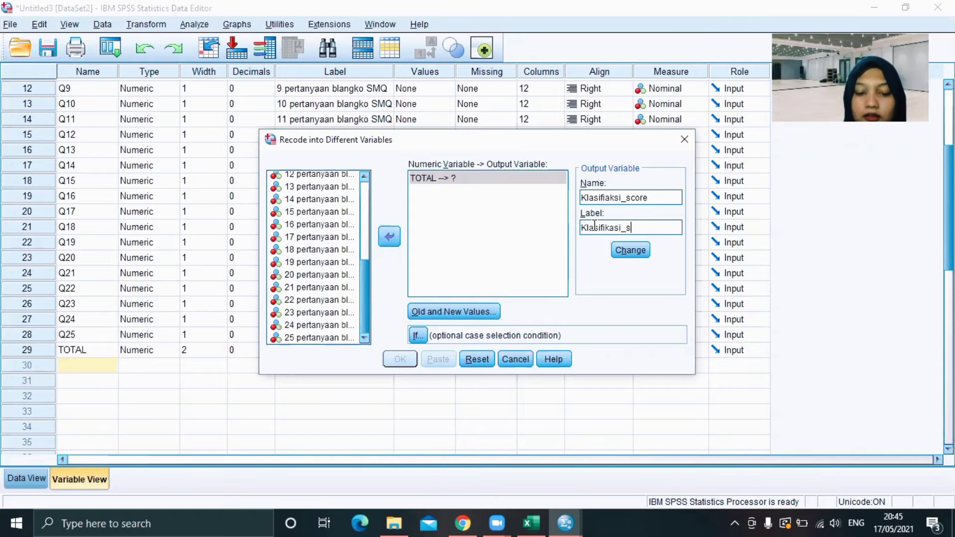
type("core_")
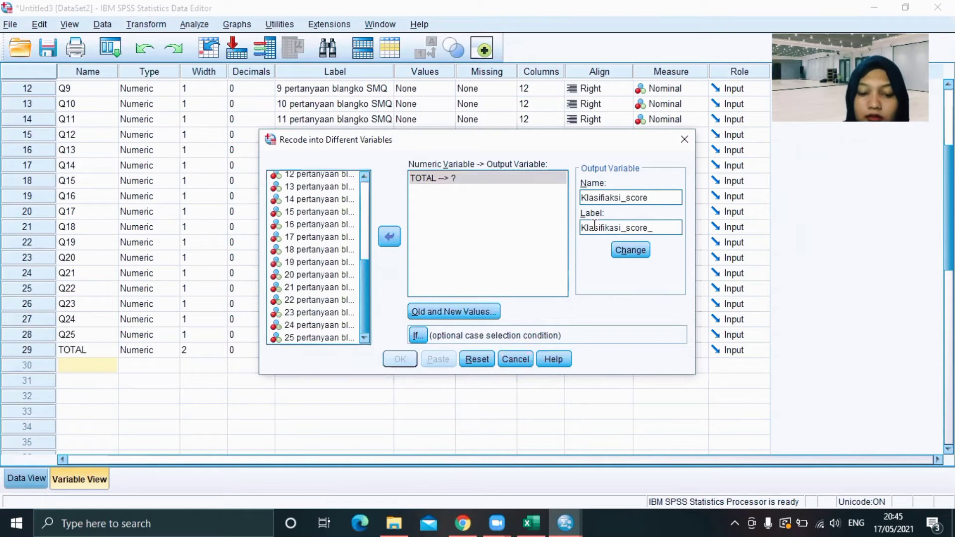
type("total")
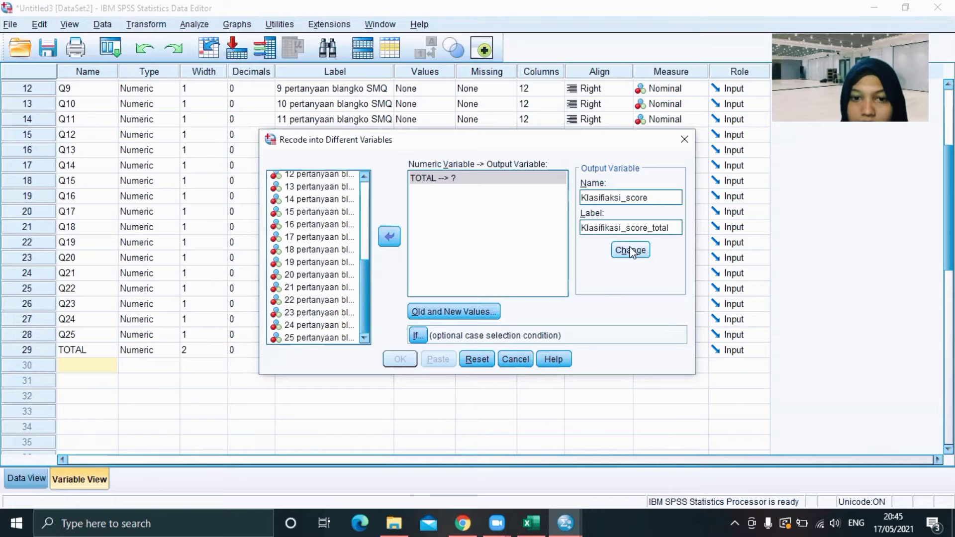
left_click(631, 251)
Add a recode rule that maps the old value range 0 through 3 to the new value 1
left_click(455, 313)
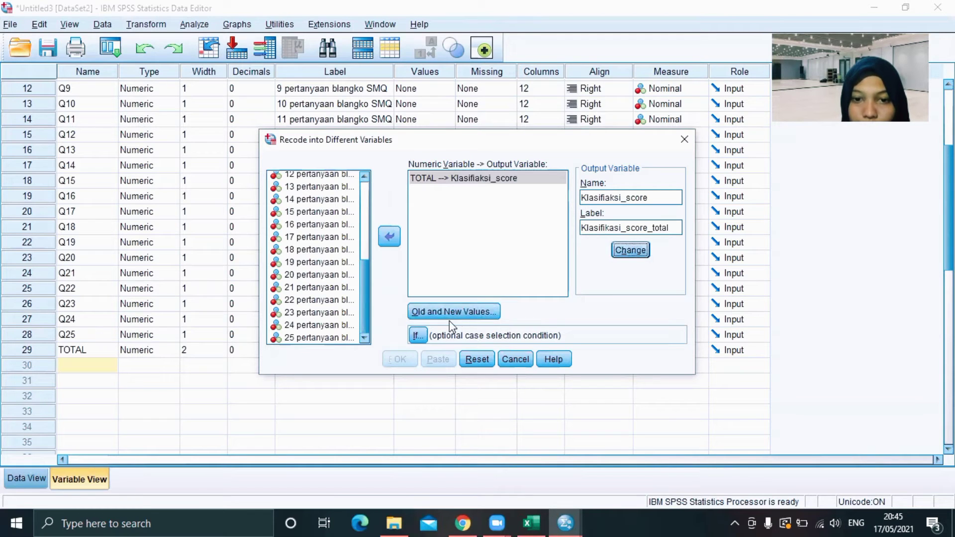
left_click(462, 311)
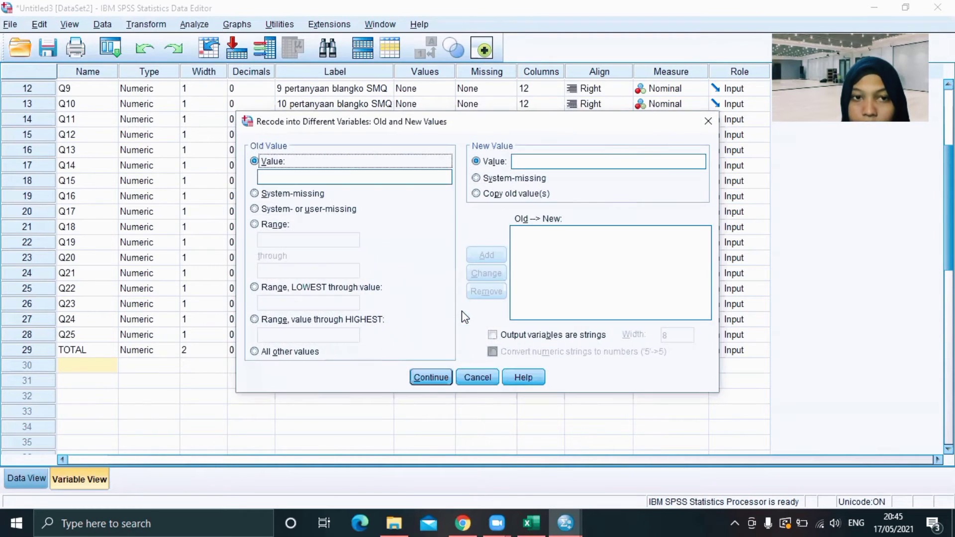
left_click(552, 167)
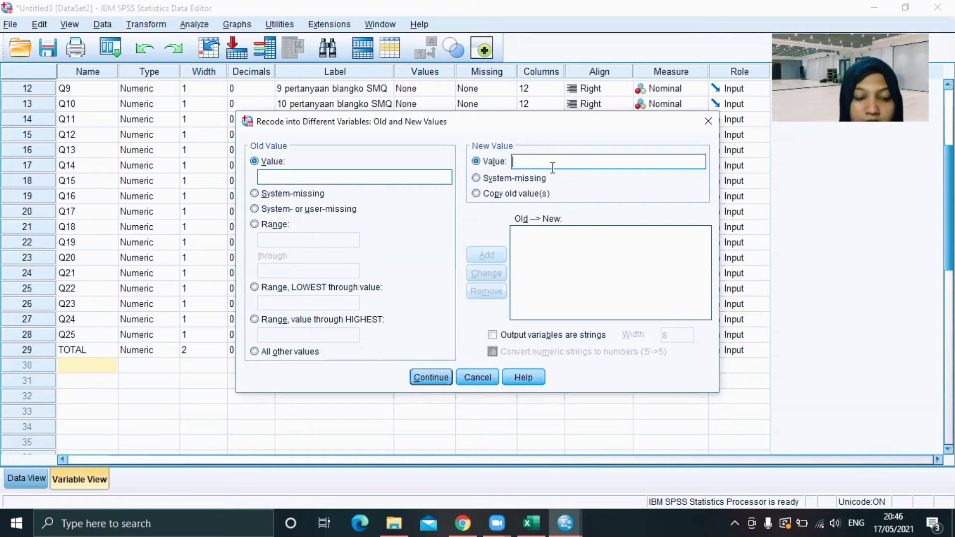
type("1")
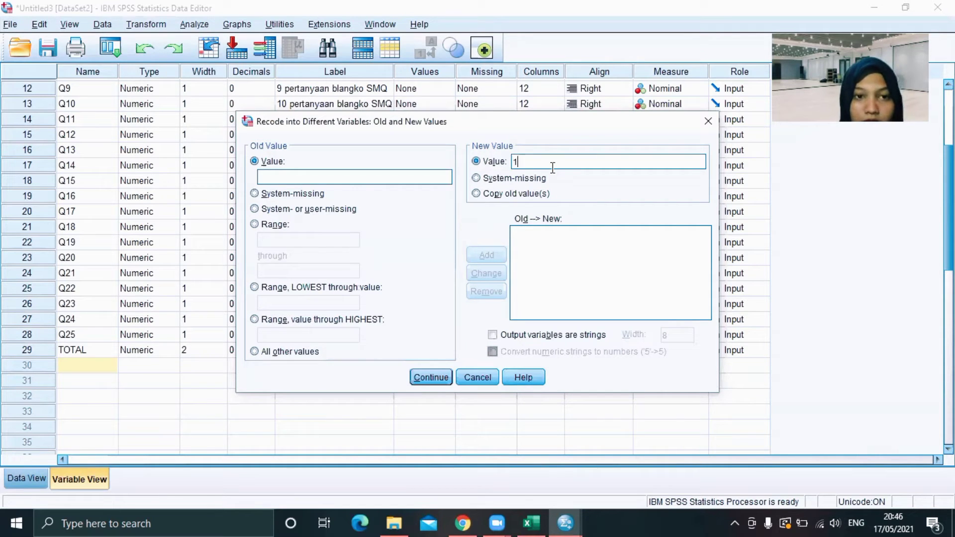
left_click(279, 226)
left_click(277, 241)
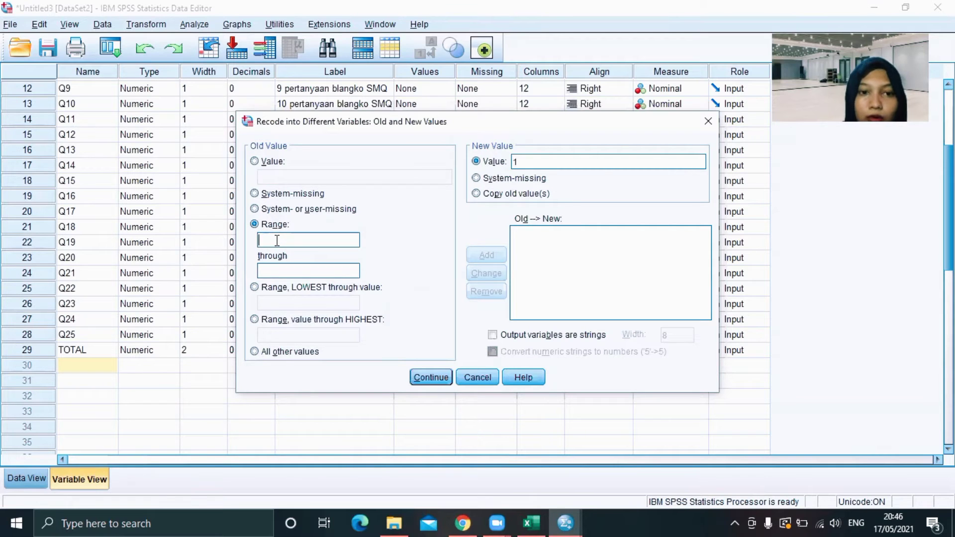
type("0")
left_click(266, 269)
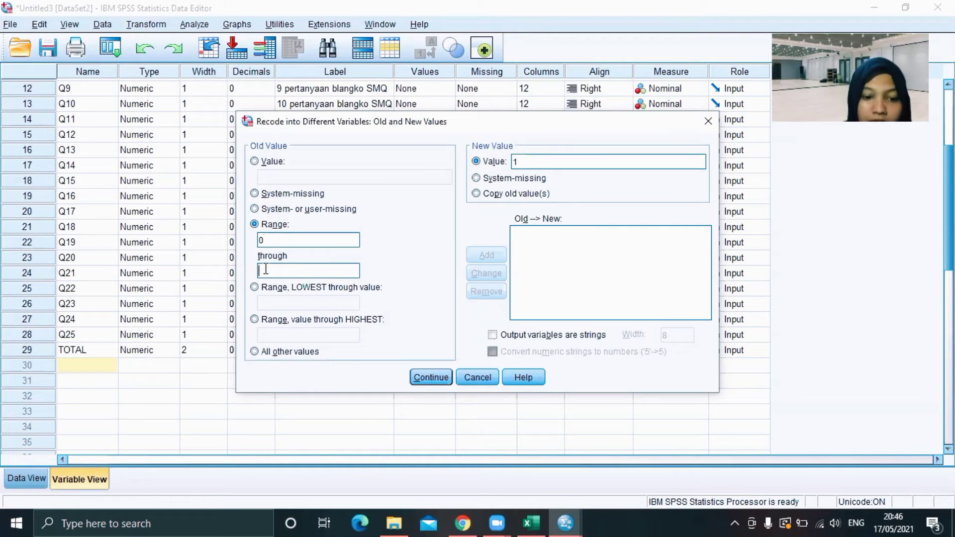
type("3")
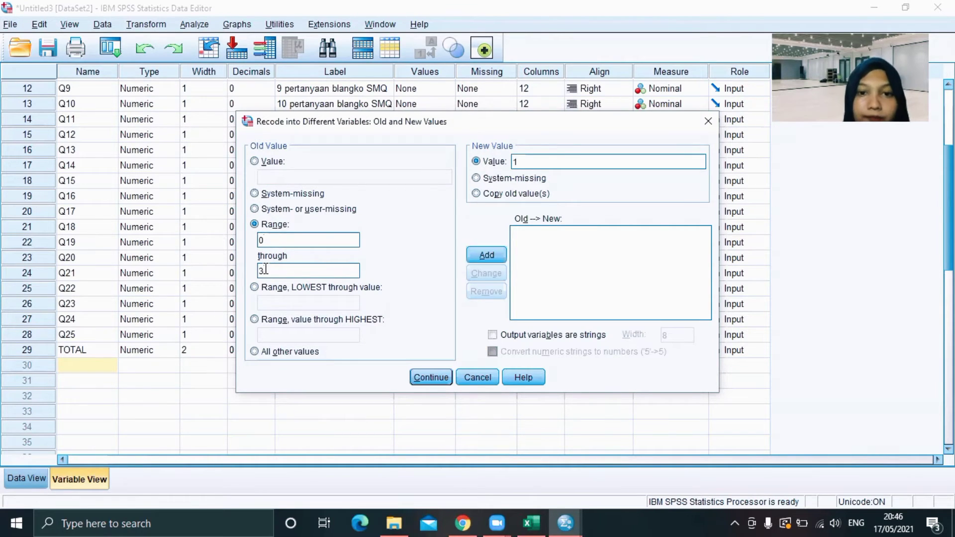
left_click(475, 256)
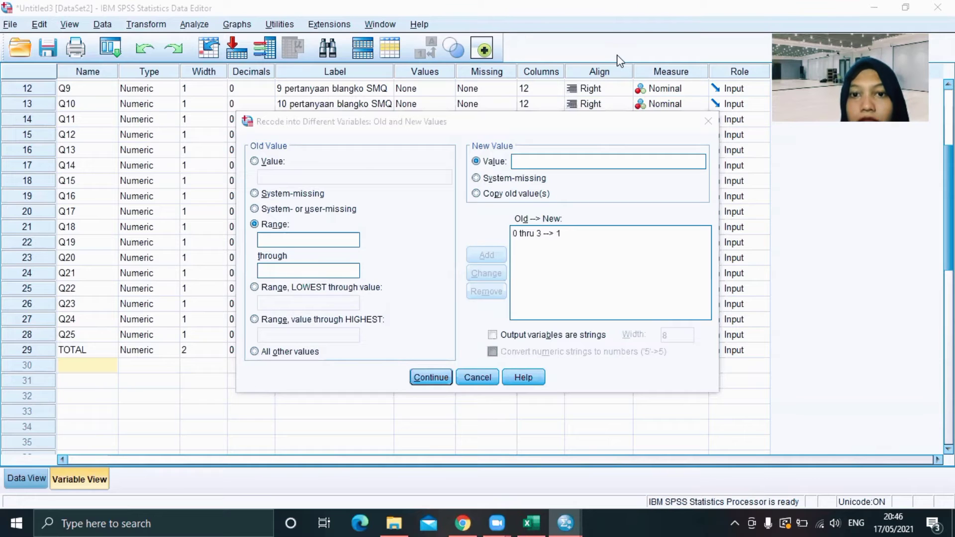
left_click(529, 160)
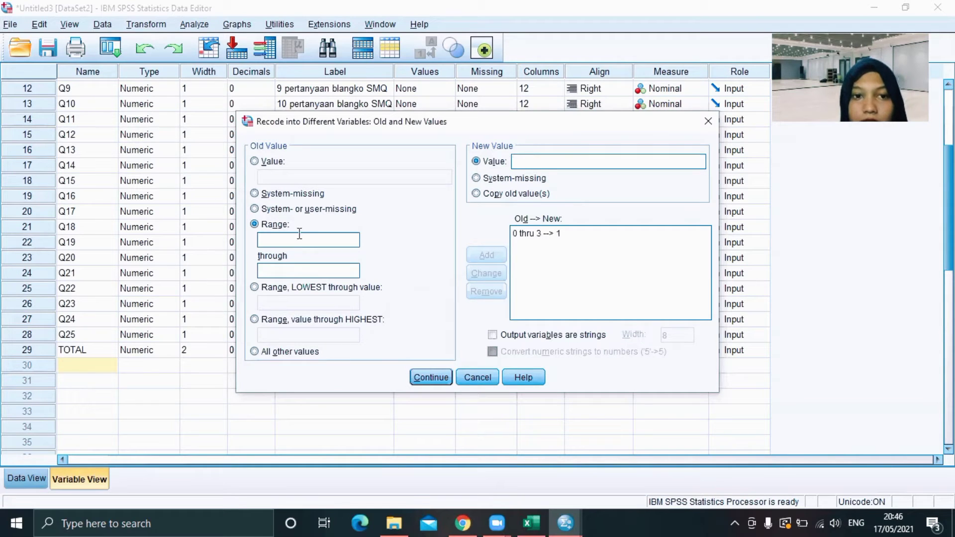
type("2")
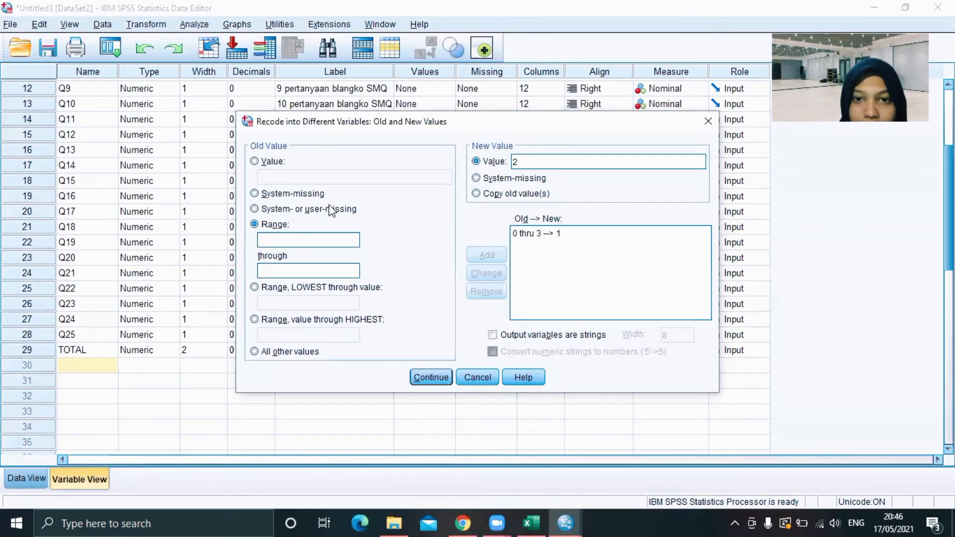
left_click(295, 241)
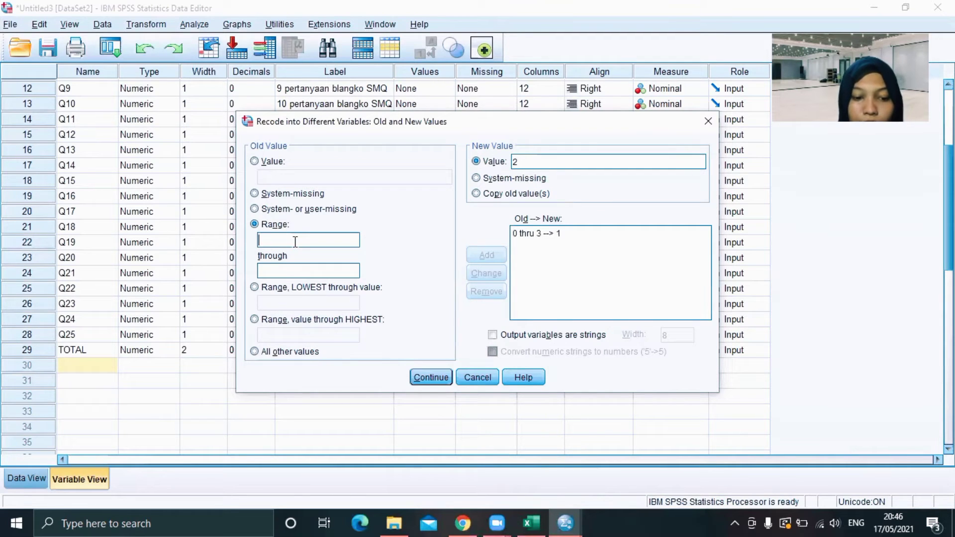
type("4")
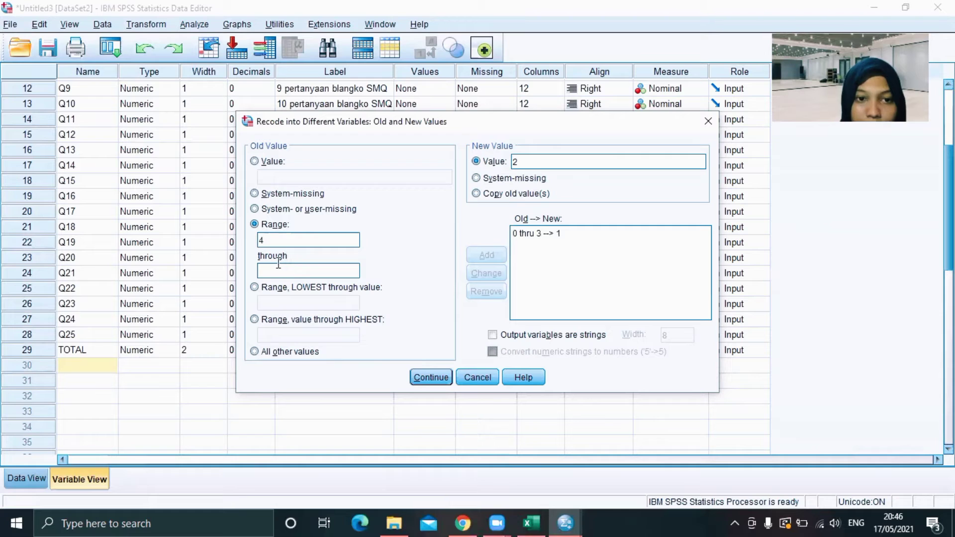
type("13")
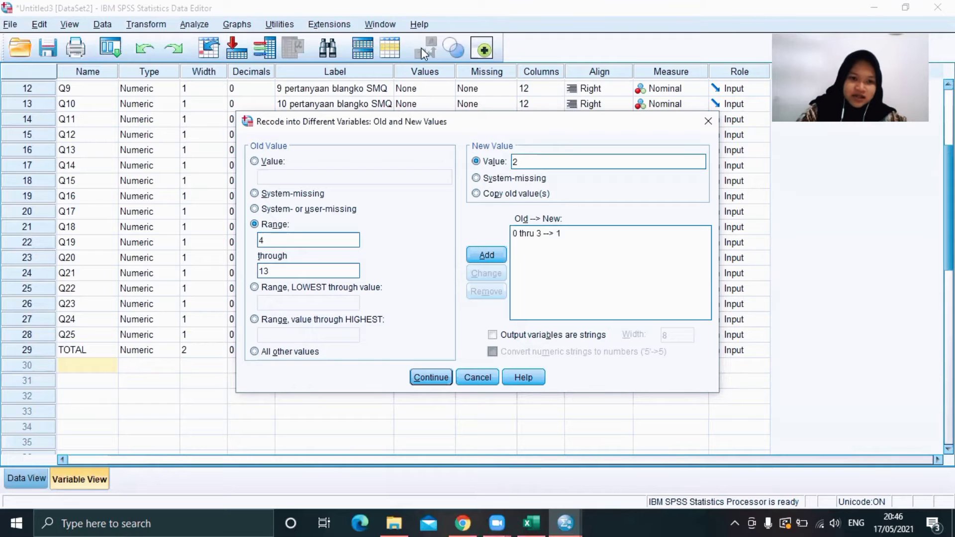
Correct the recode rule for new value 1 so that its old value range is 0 through 4
left_click(543, 233)
double_click(268, 271)
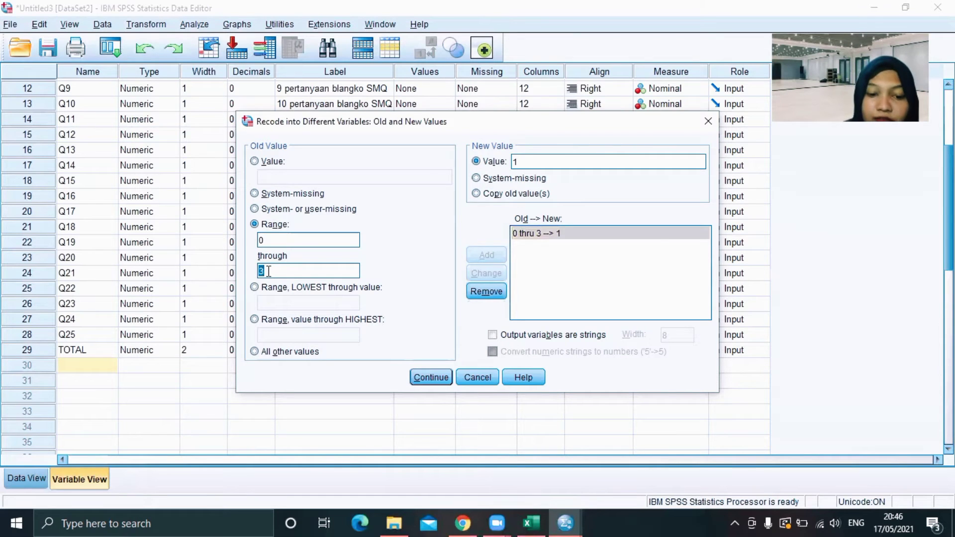
type("4")
left_click(487, 256)
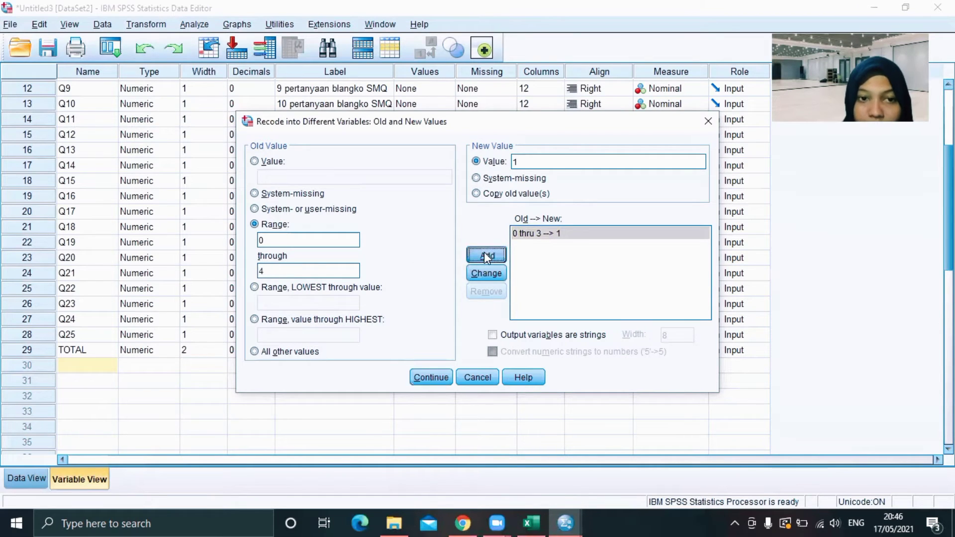
left_click(543, 234)
left_click(487, 292)
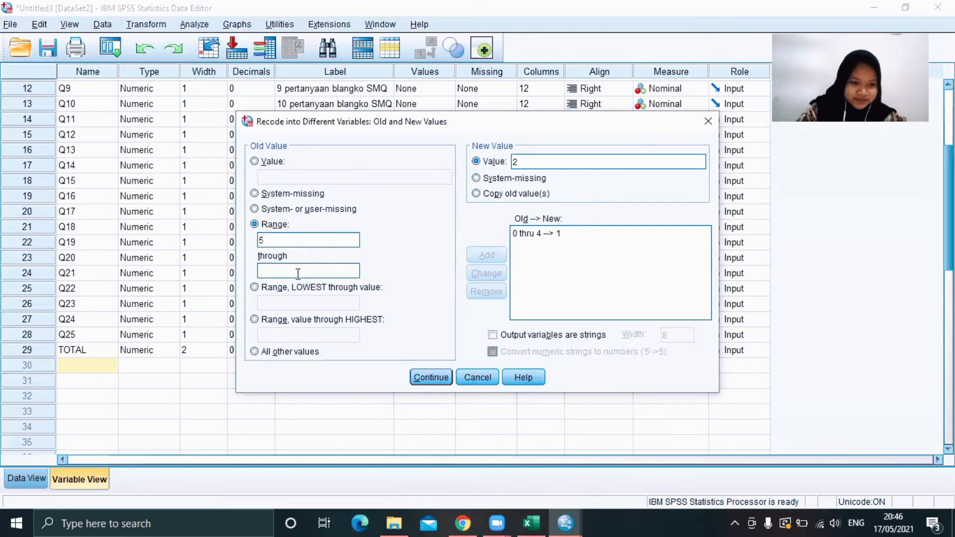
Add recode rules that map the range 5 through 13 to 2 and 14 through the highest value to 3
type("13")
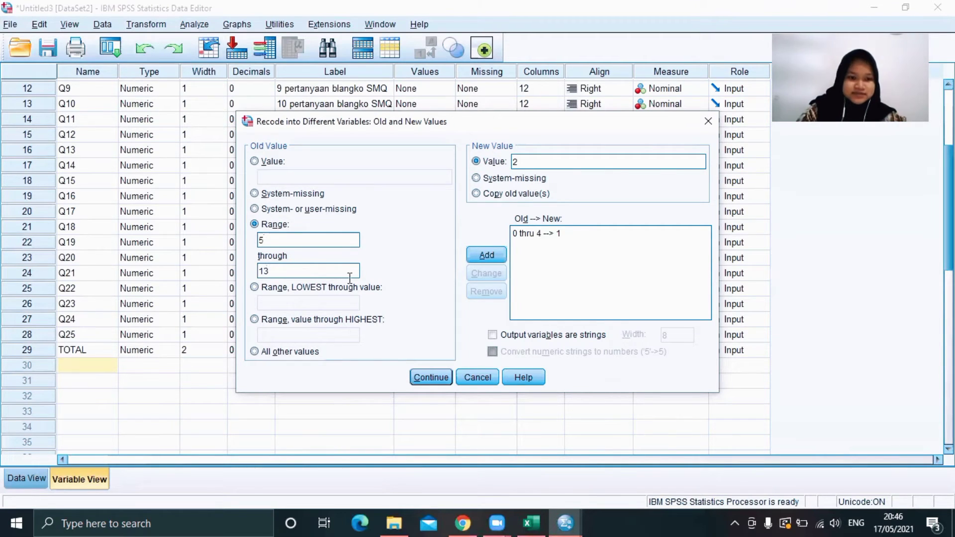
left_click(476, 258)
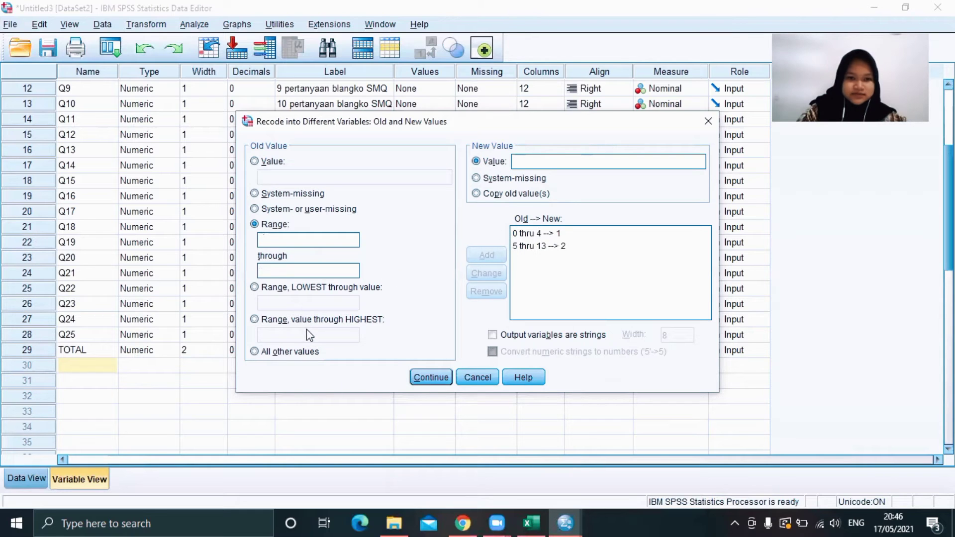
left_click(255, 319)
left_click(274, 330)
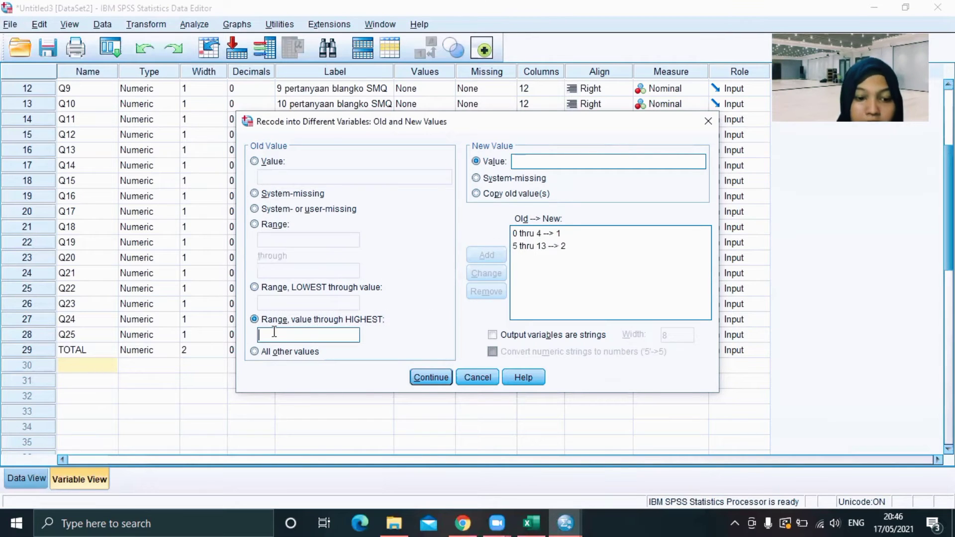
type("14")
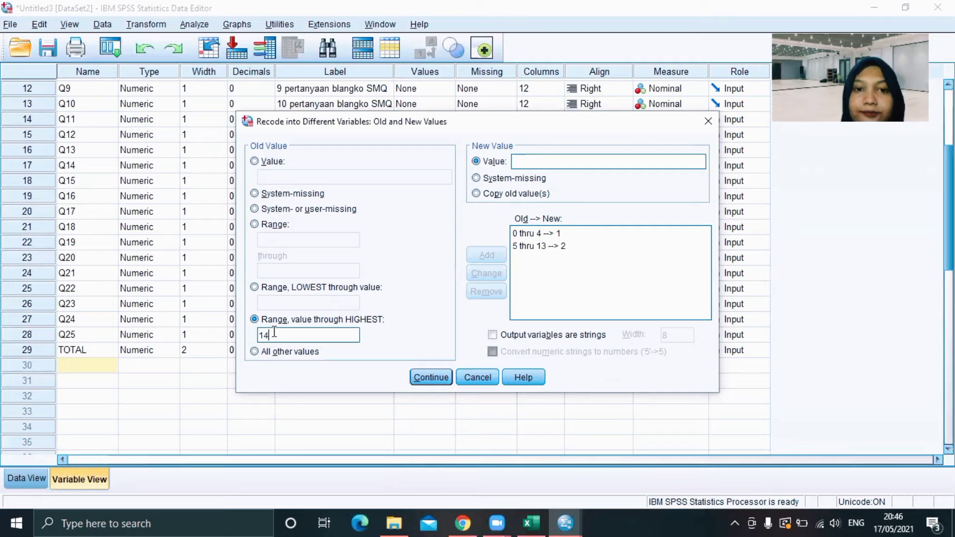
left_click(540, 156)
type("3")
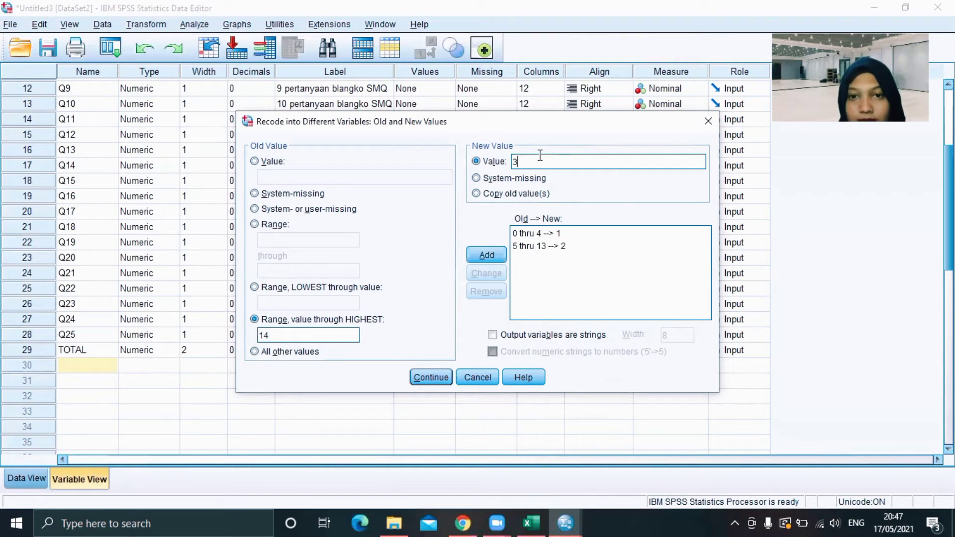
left_click(485, 255)
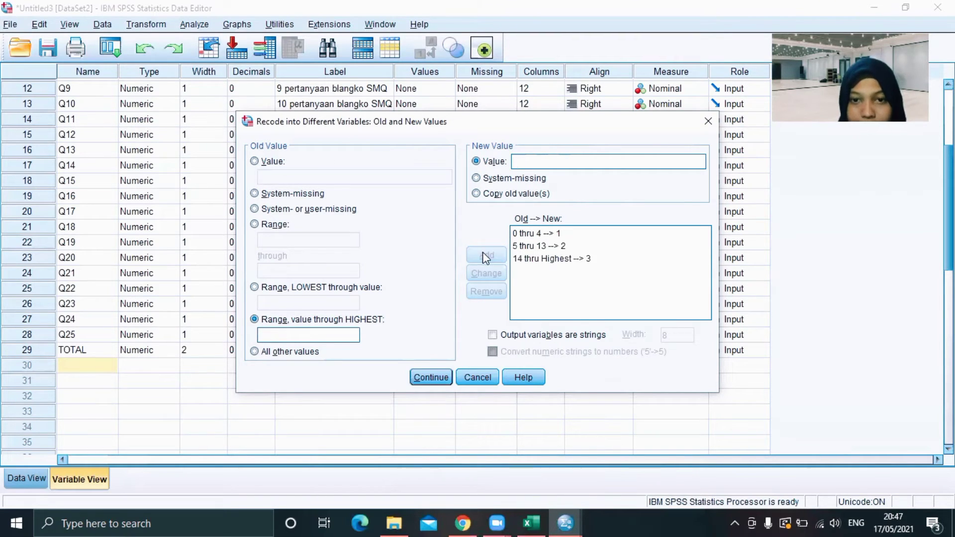
Accept the recode rules and run the recode, returning to the variable list from the output window
left_click(431, 377)
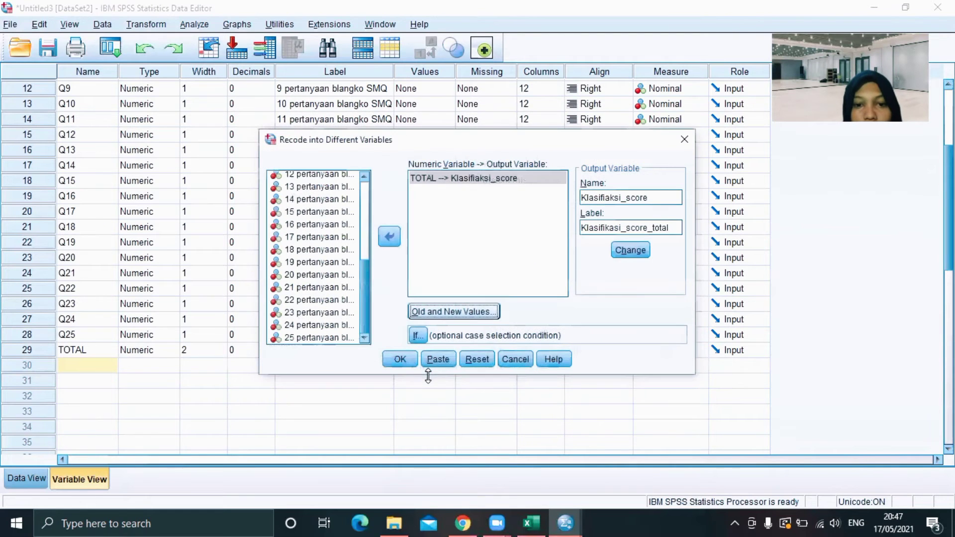
left_click(400, 361)
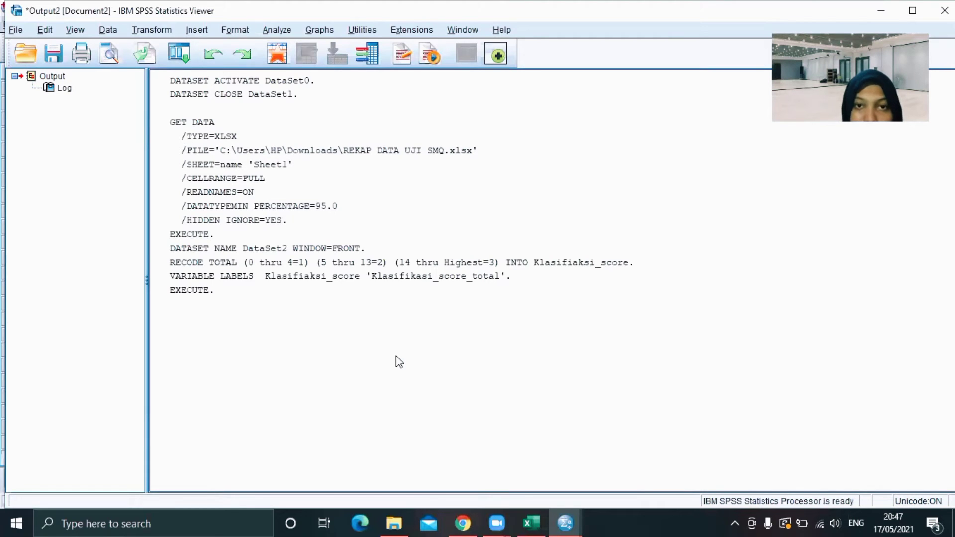
left_click(882, 11)
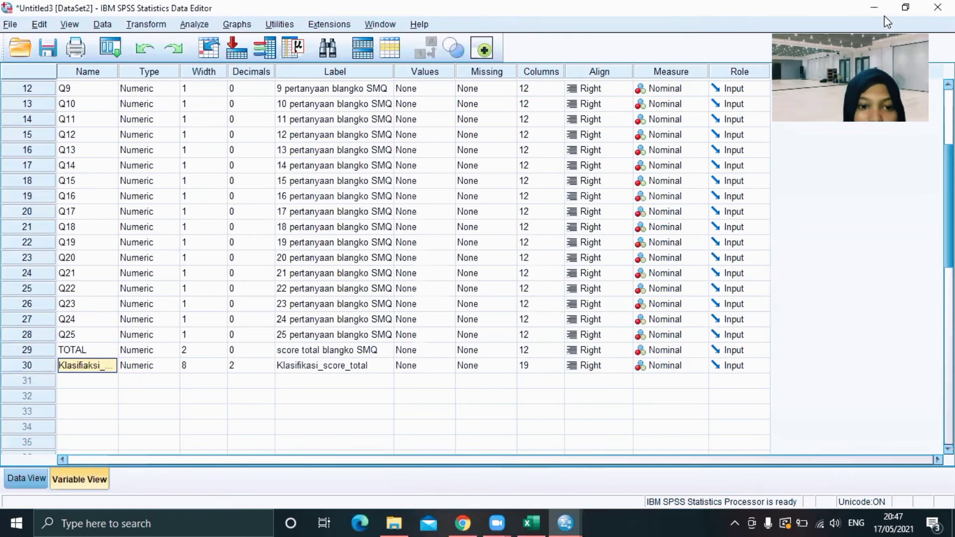
Set the new classification variable in row 30 to a numeric width of 2 with 0 decimal places
left_click(182, 371)
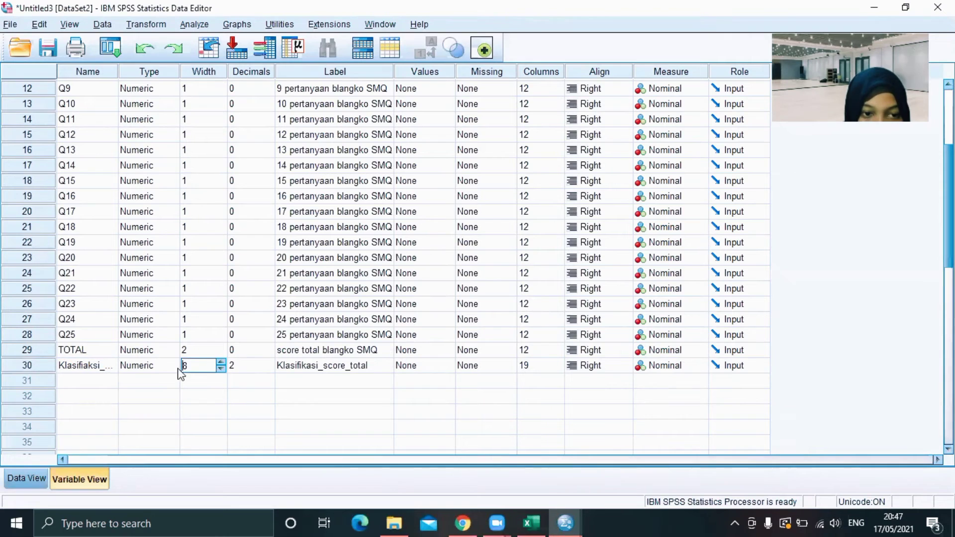
left_click(167, 370)
left_click(172, 367)
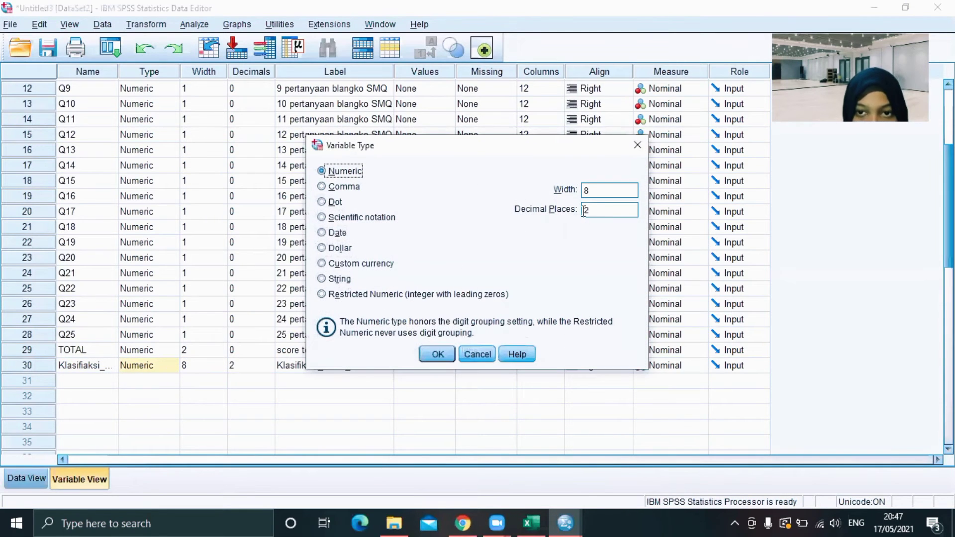
double_click(604, 190)
type("2")
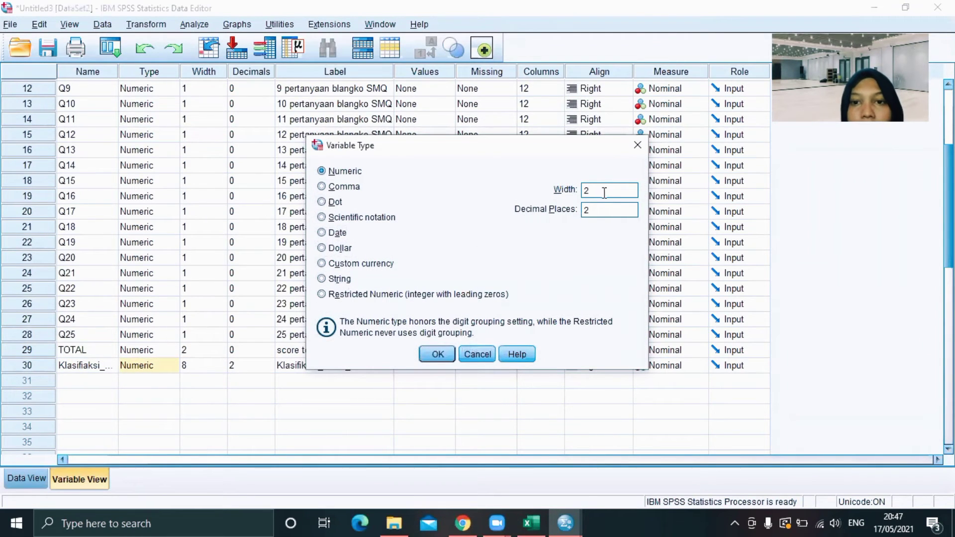
left_click(592, 214)
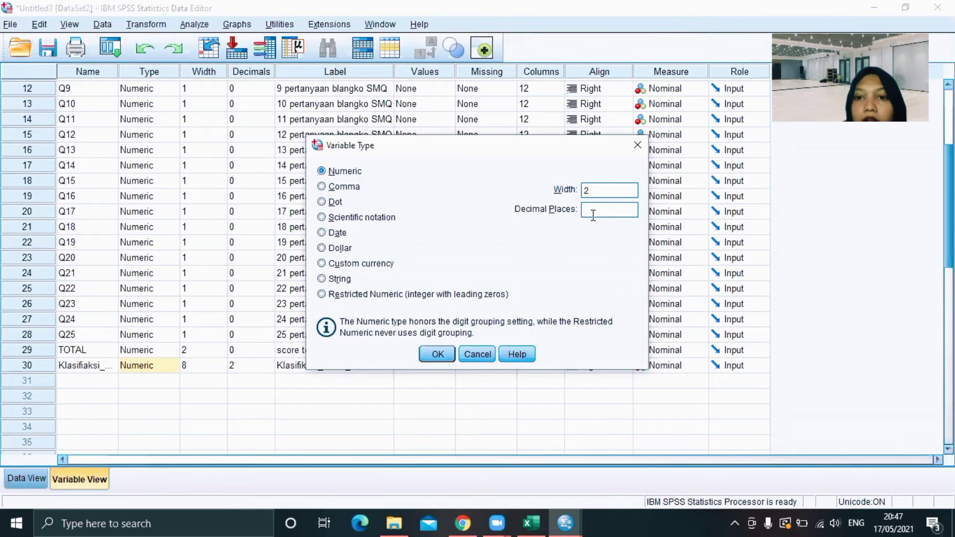
double_click(593, 216)
type("0")
key("Return")
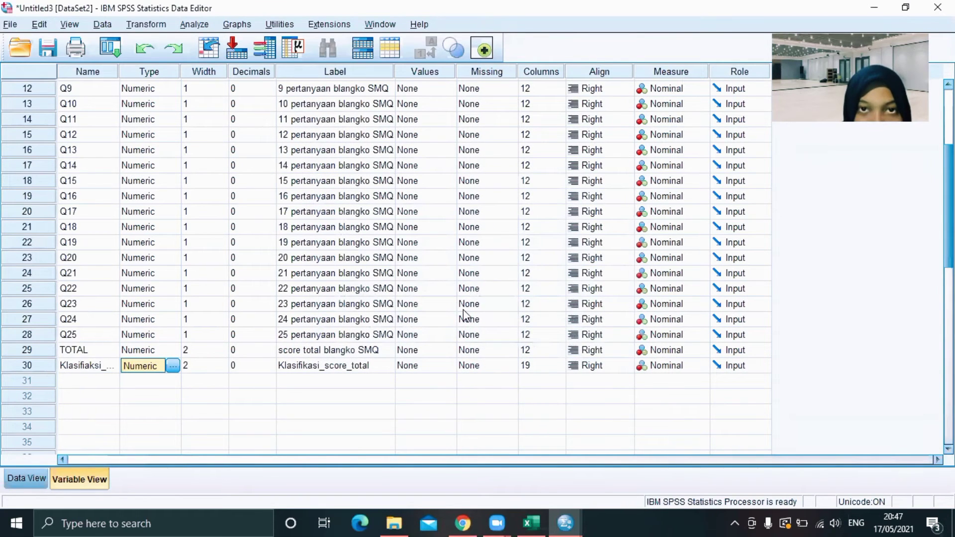
Add the value label "cenderung stress" for value 1 of the classification variable
left_click(434, 366)
left_click(448, 366)
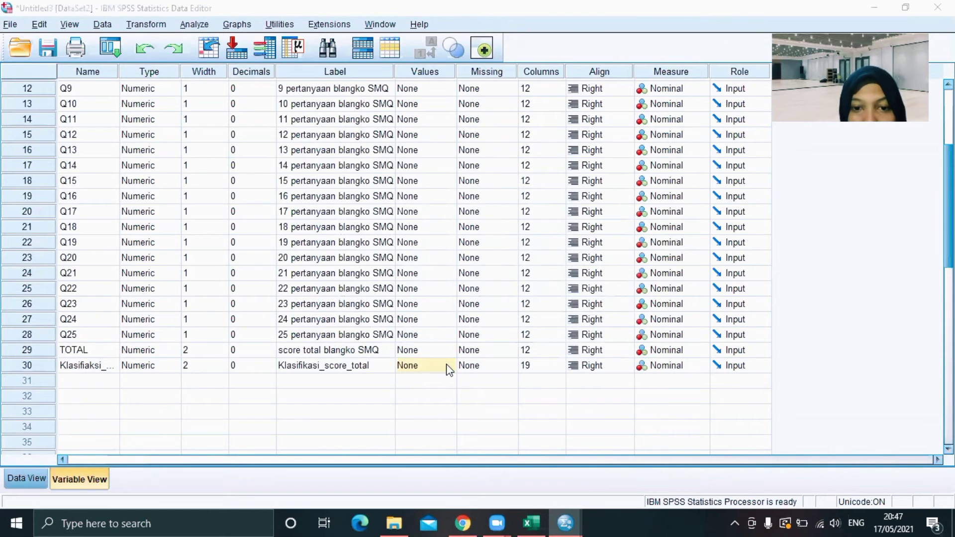
type("1")
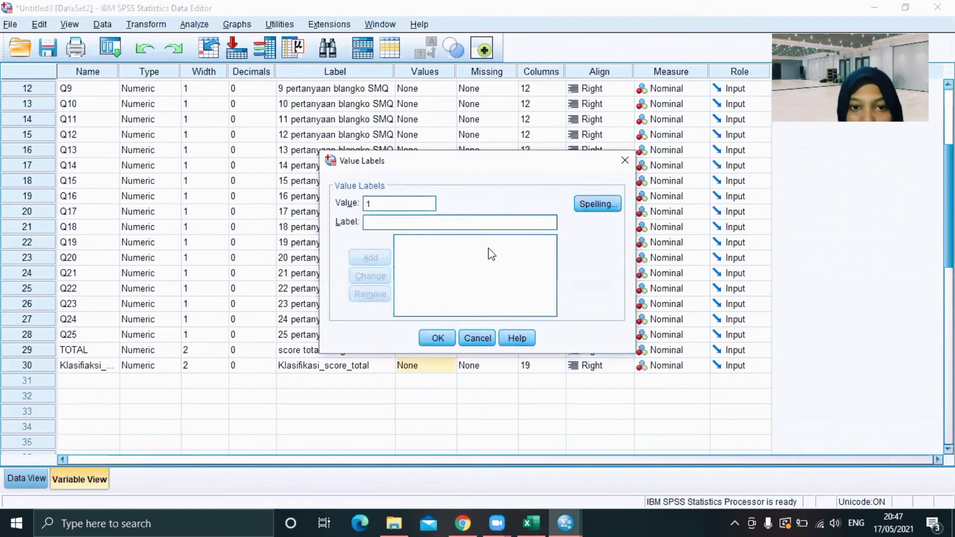
left_click(458, 224)
type("cebder")
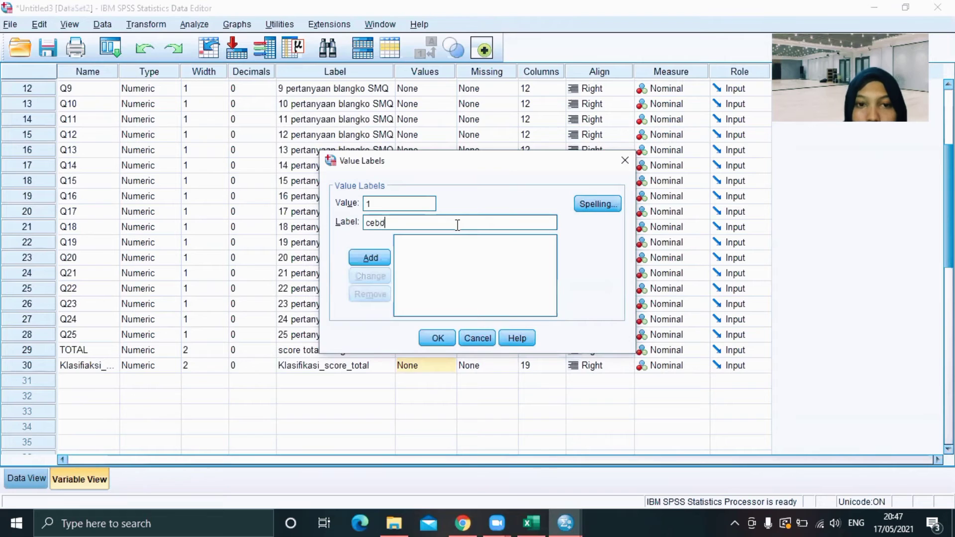
key("BackSpace")
key("BackSpace")
type("nd")
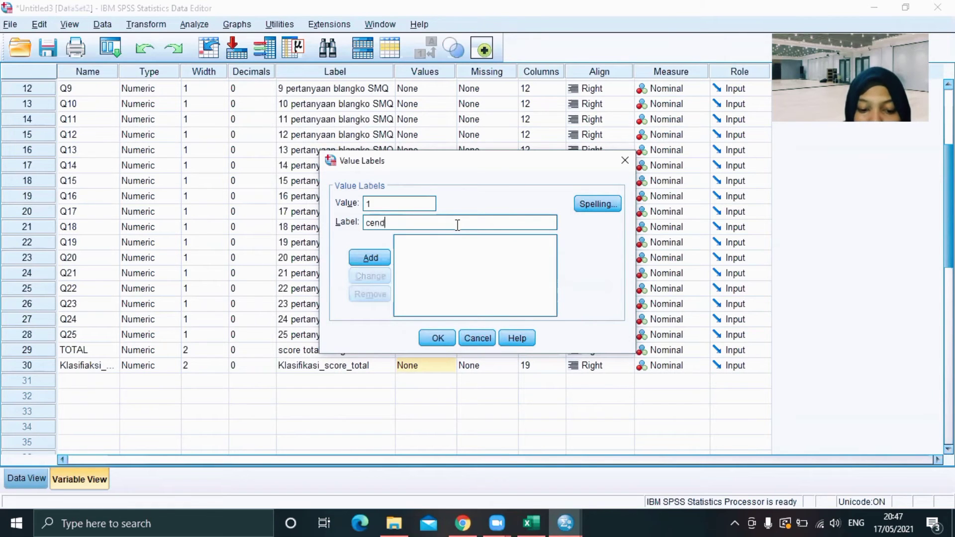
type("erung stress")
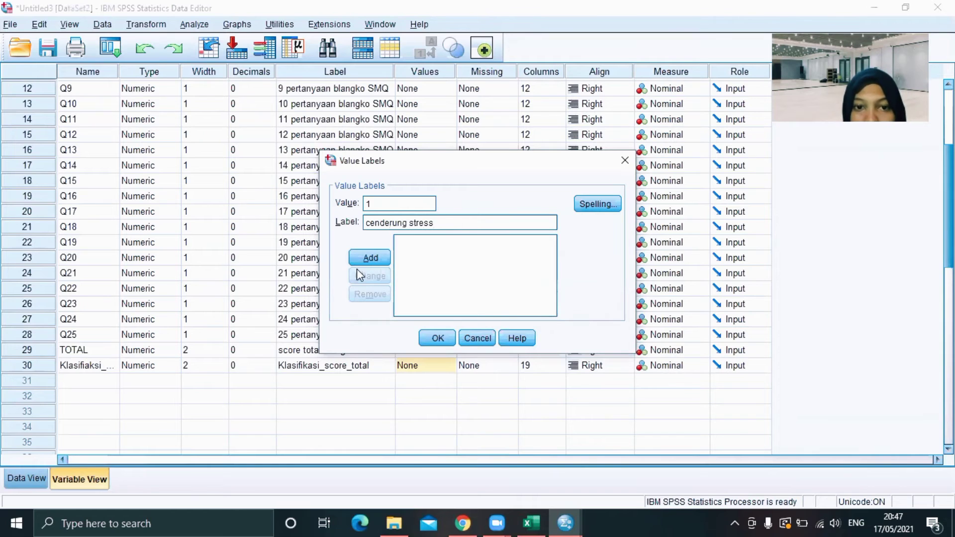
left_click(367, 261)
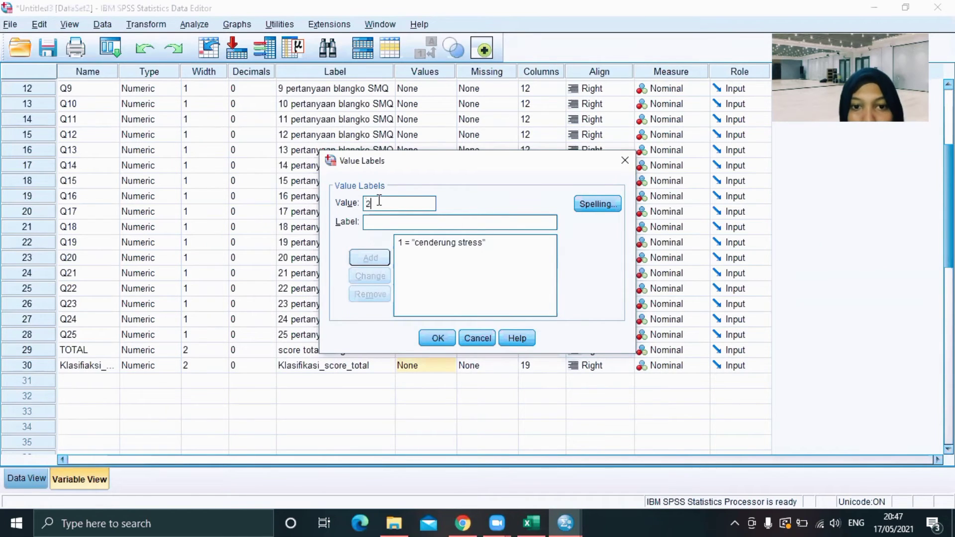
Add the value label "lebih cenderung stress" for value 2 of the classification variable
type("d")
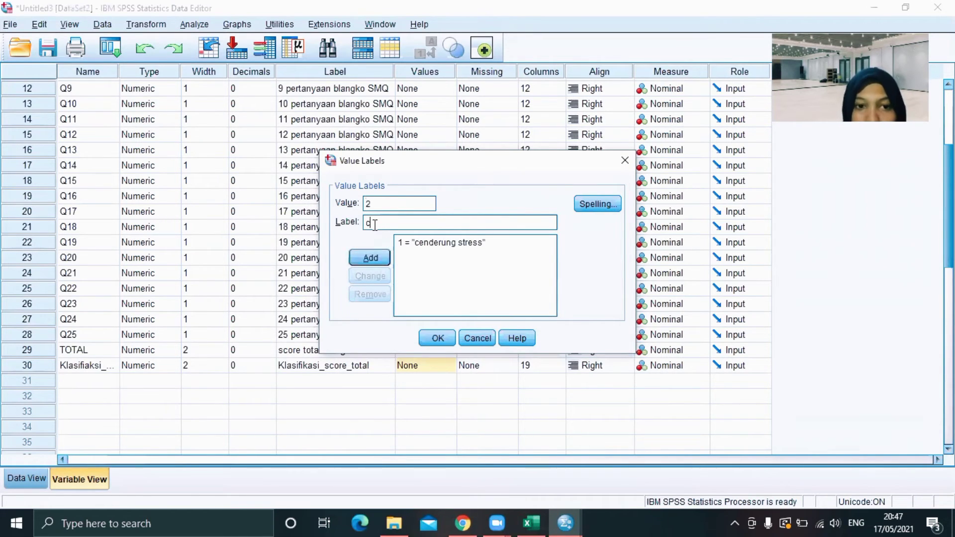
type("e")
key("BackSpace")
key("BackSpace")
type("le")
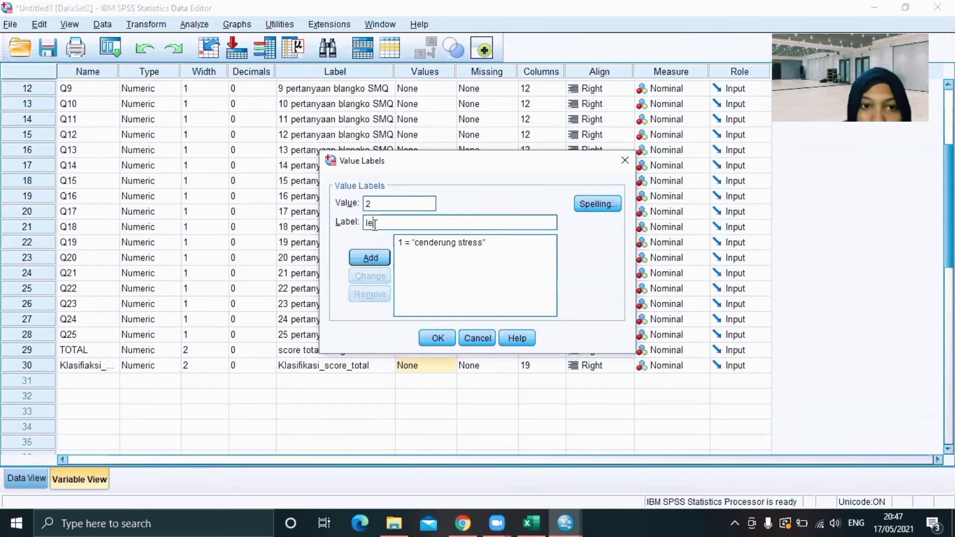
type("bih cenderung s")
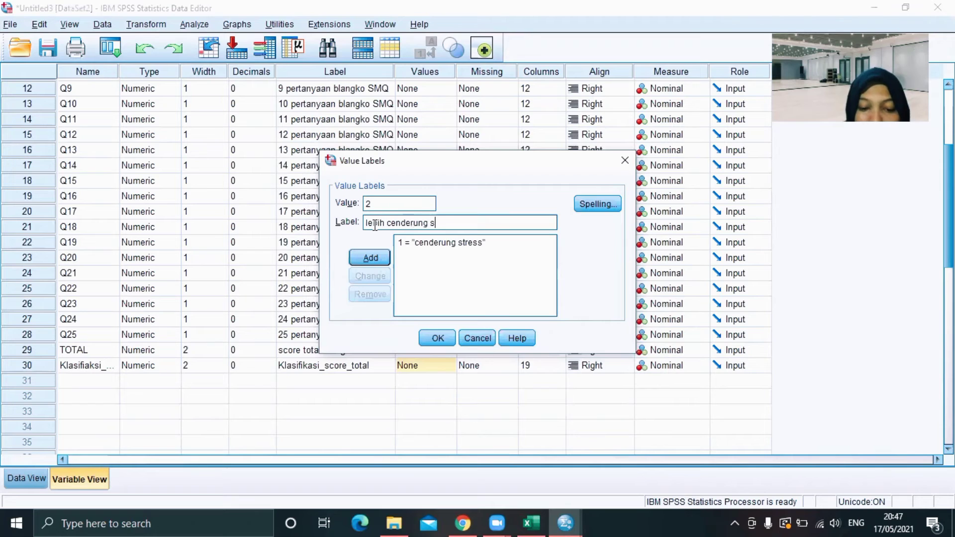
type("tress")
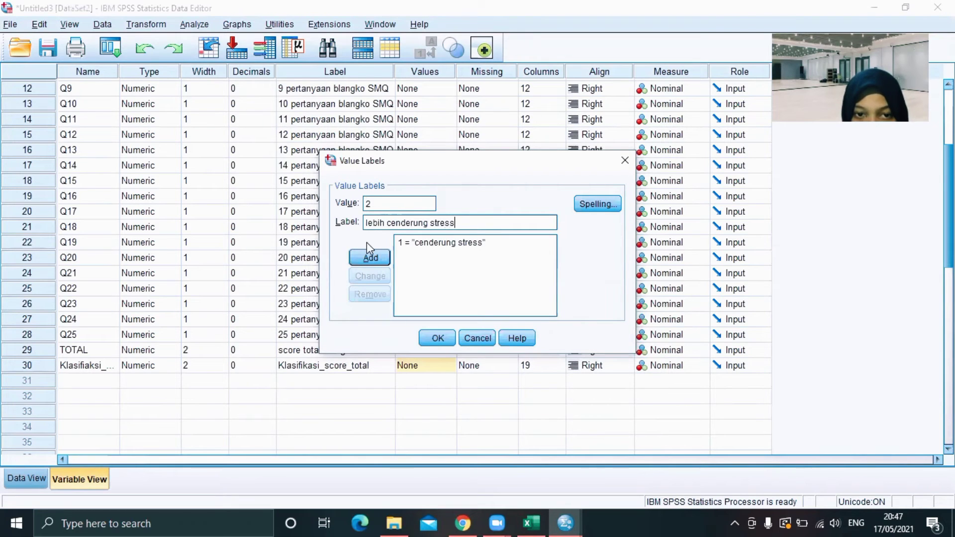
left_click(364, 255)
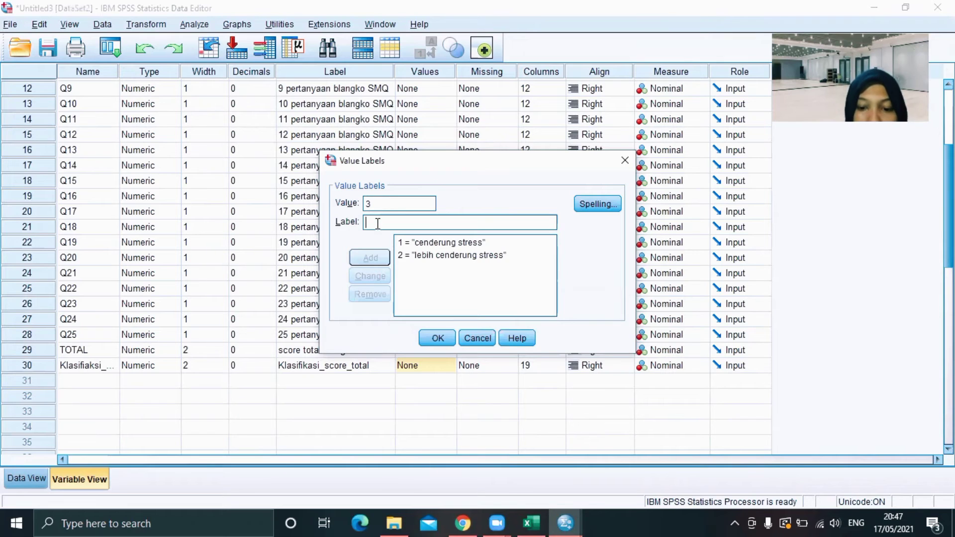
Add the value label "mudah terkena stress" for value 3 and accept the value labels
type("mudah te")
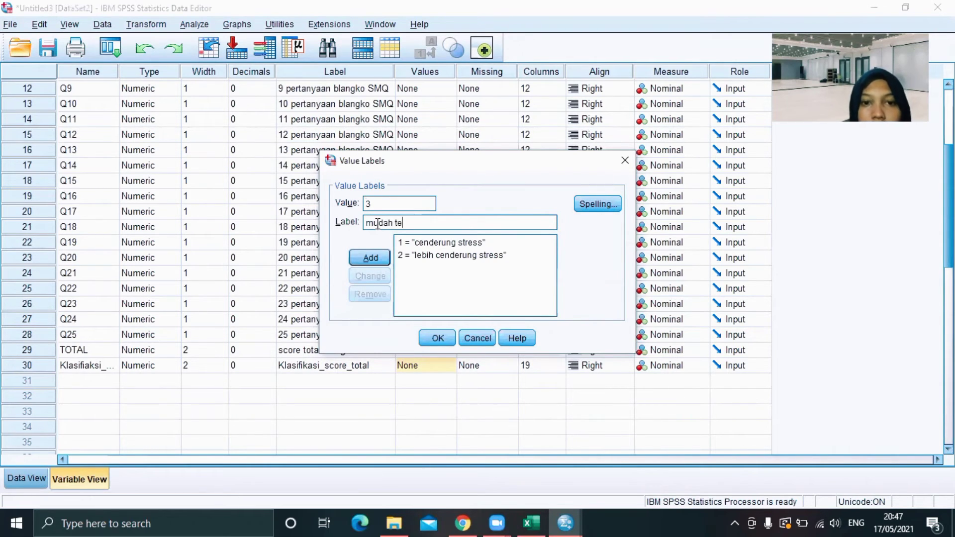
type("rkena s")
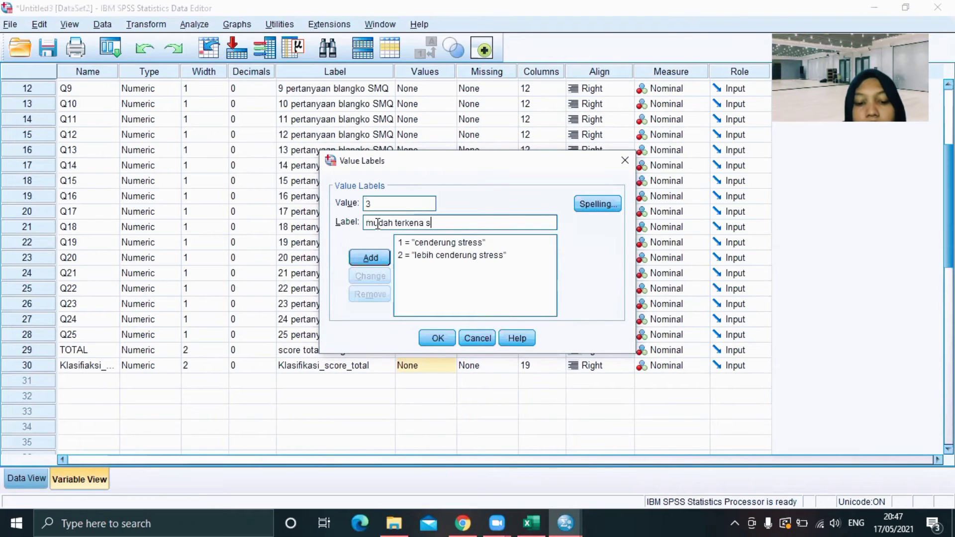
type("tress")
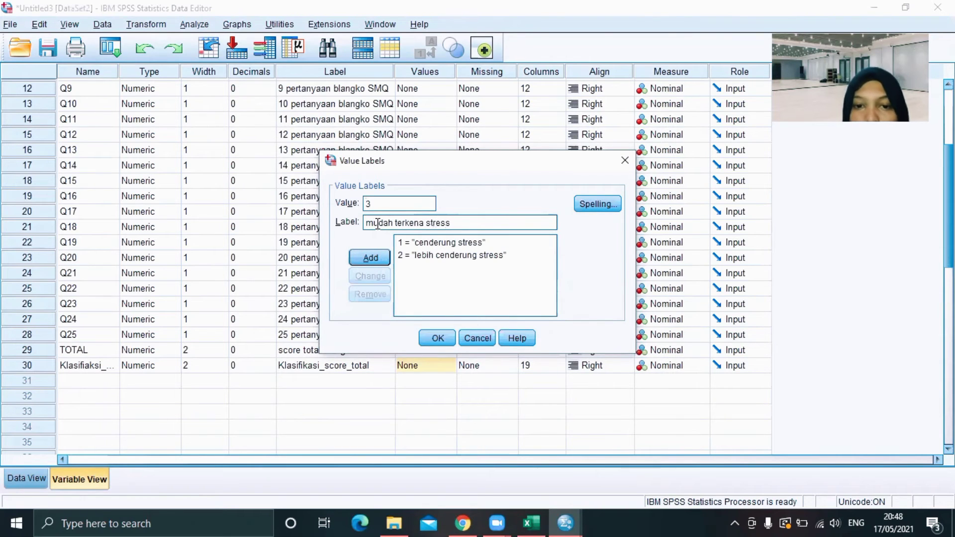
left_click(369, 259)
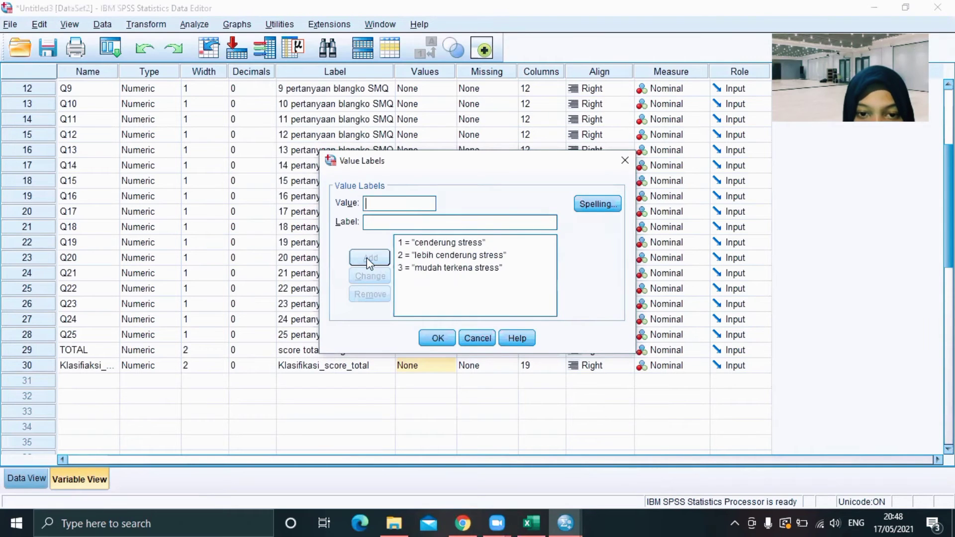
left_click(437, 338)
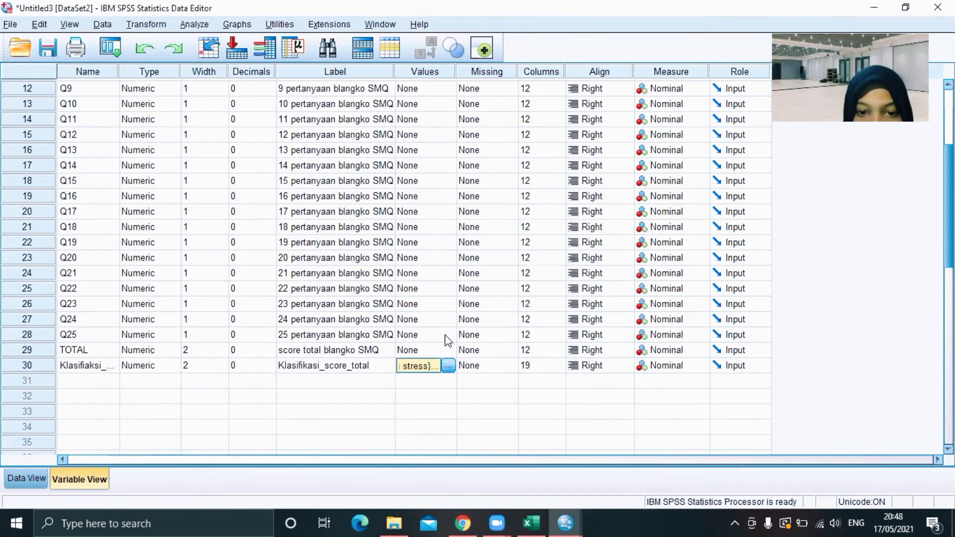
Show the classification column in the data sheet as value labels instead of numeric codes
left_click(27, 479)
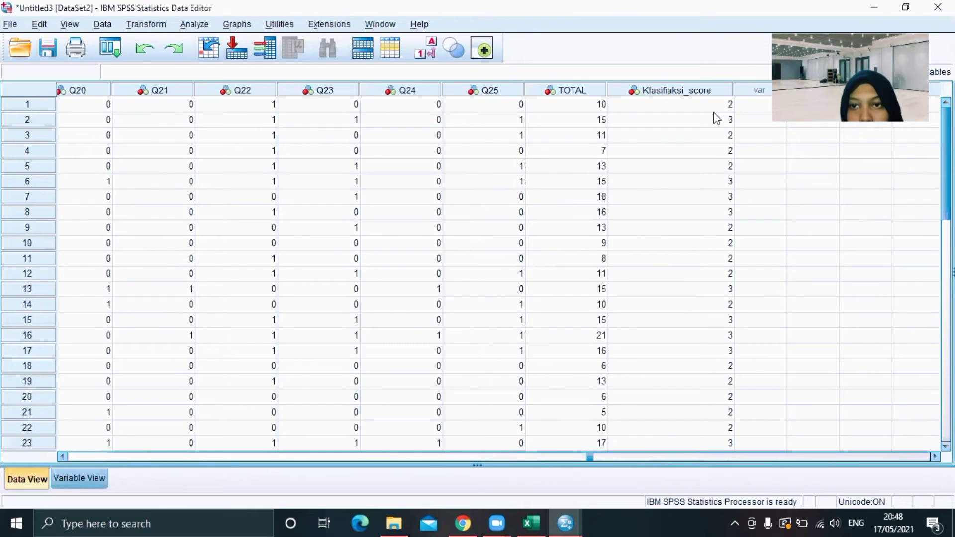
left_click(687, 94)
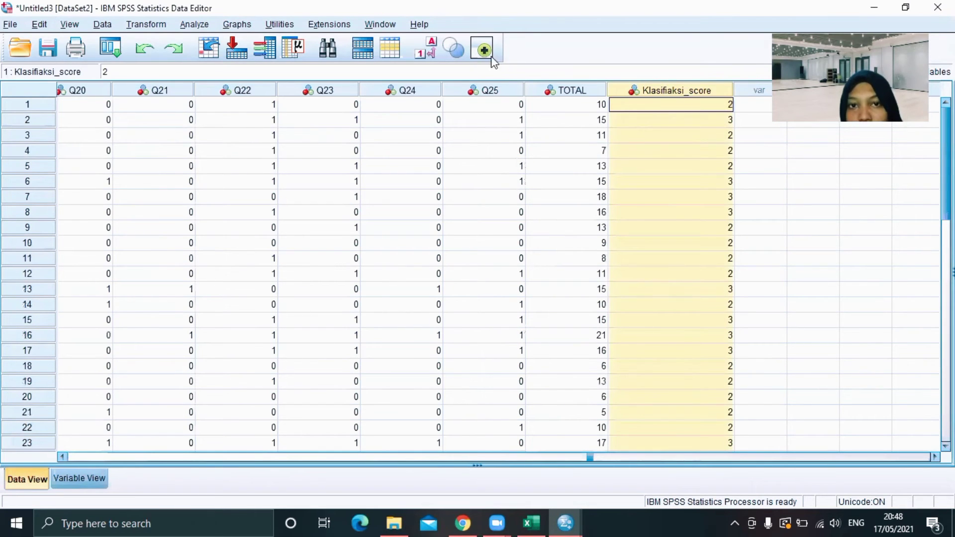
left_click(428, 53)
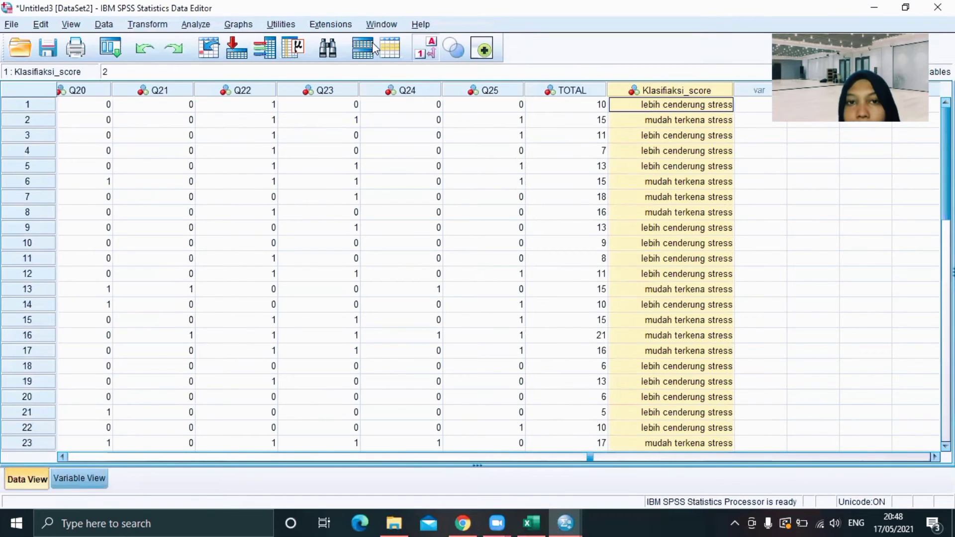
Set up a bivariate correlation with all 25 SMQ question items and the SMQ total score as variables
left_click(88, 479)
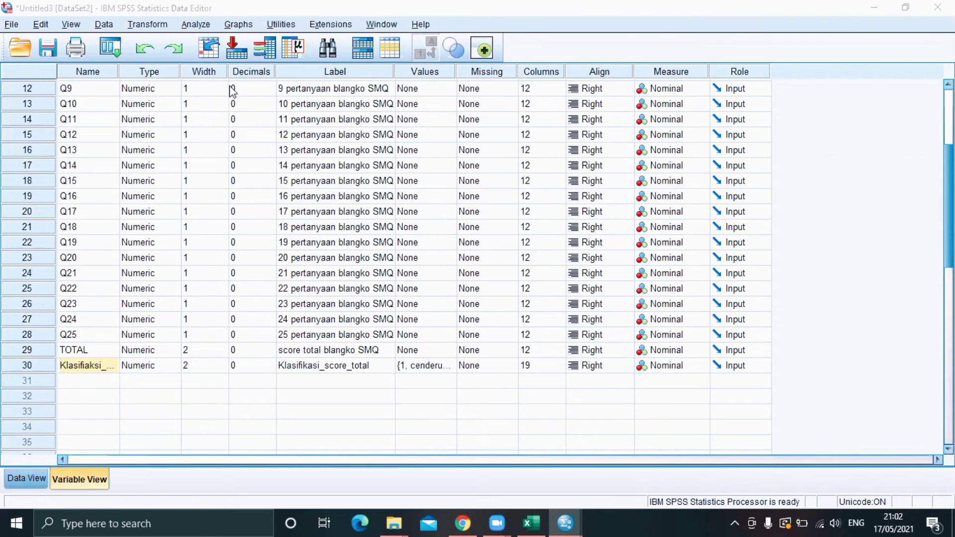
left_click(188, 26)
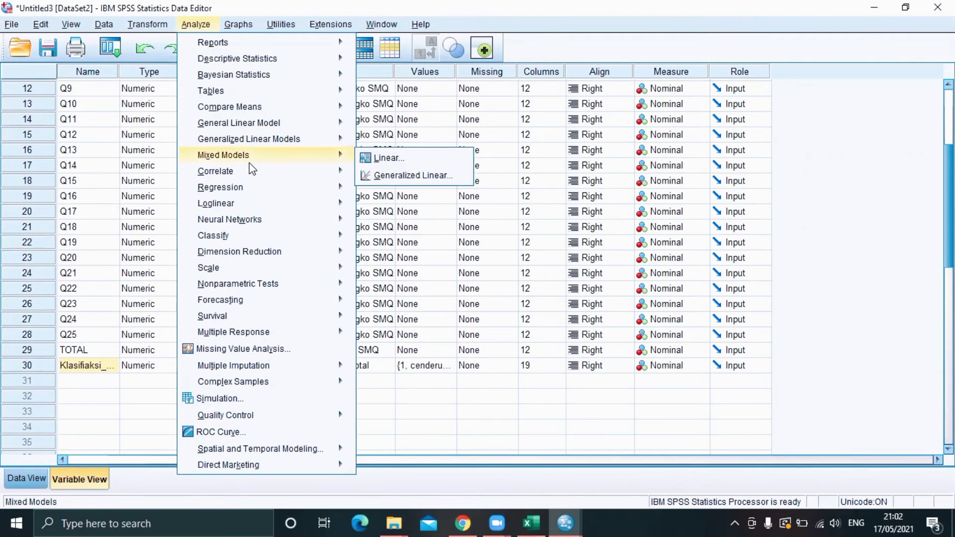
mouse_move(251, 173)
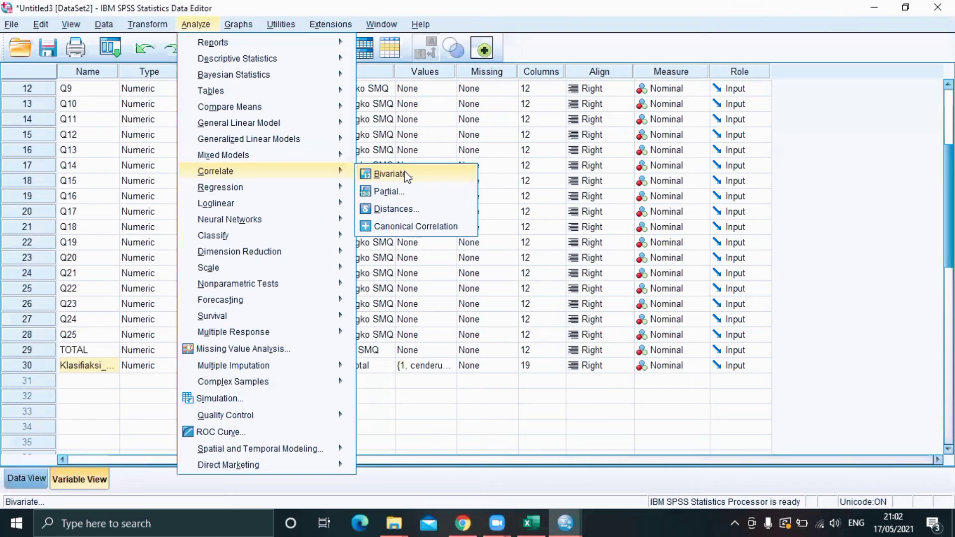
left_click(390, 174)
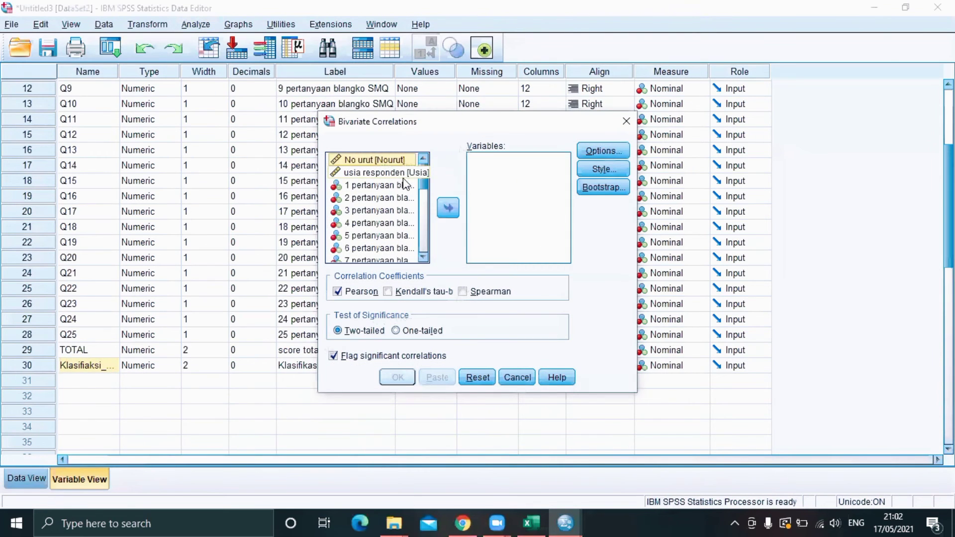
left_click(407, 188)
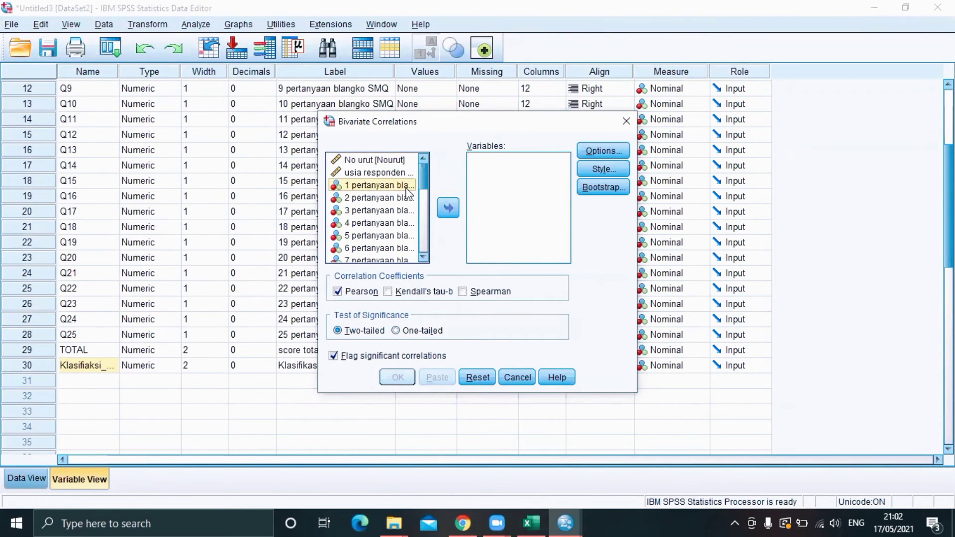
key("shift+Down")
key("shift+Down")
key("shift+Down")
key("shift+Down")
key("shift+Down")
key("shift+Down")
key("shift+Down")
key("shift+Down")
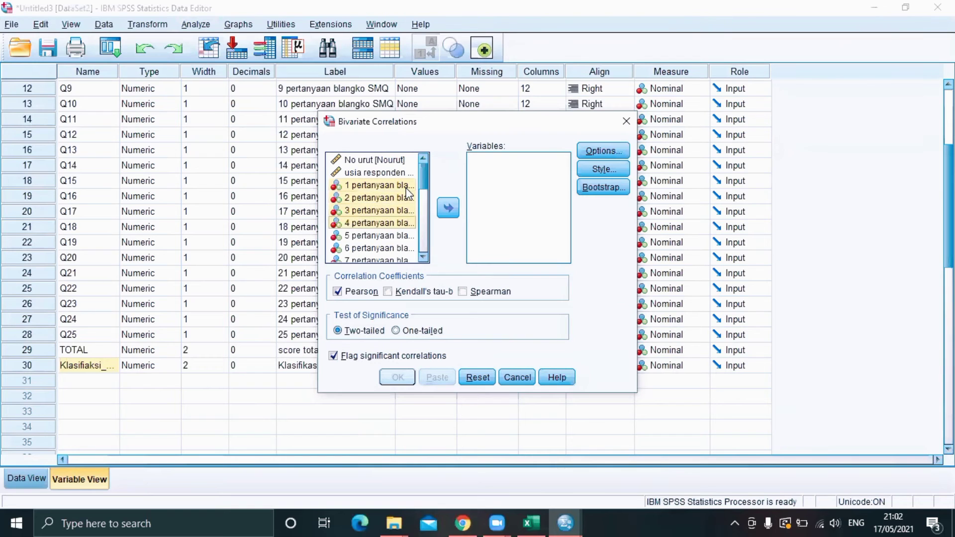
key("shift+Down")
key("shift+Down")
key("shift+Down")
key("shift+Down")
key("shift+Down")
key("shift+Down")
key("shift+Down")
key("shift+Down")
key("shift+Down")
key("shift+Down")
key("shift+Down")
key("shift+Down")
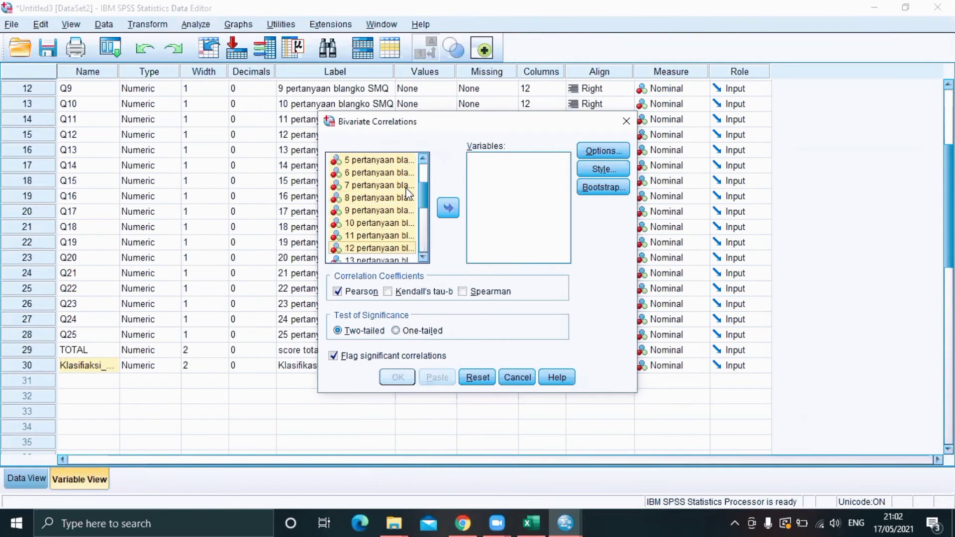
key("shift+Down")
key("shift+Down")
key("shift+Down")
key("shift+Down")
key("shift+Down")
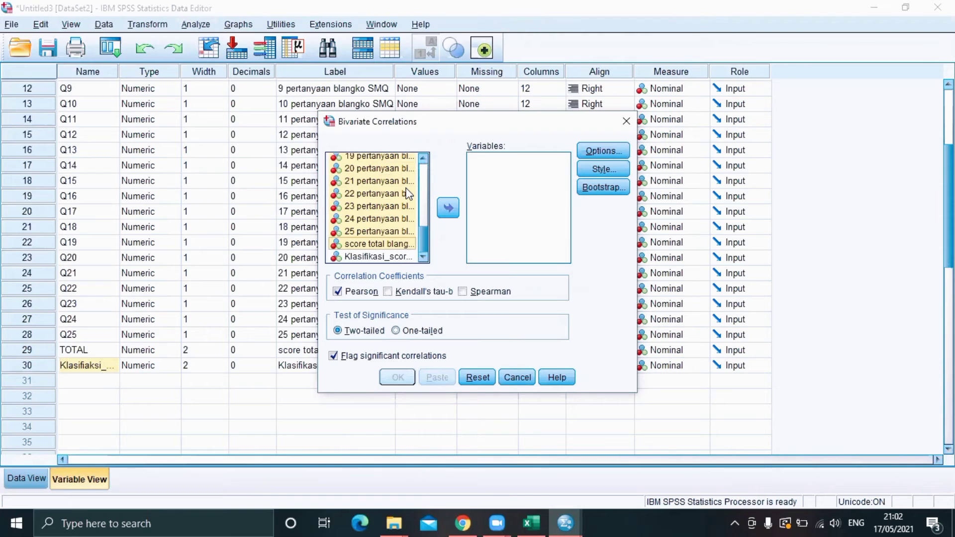
left_click(449, 208)
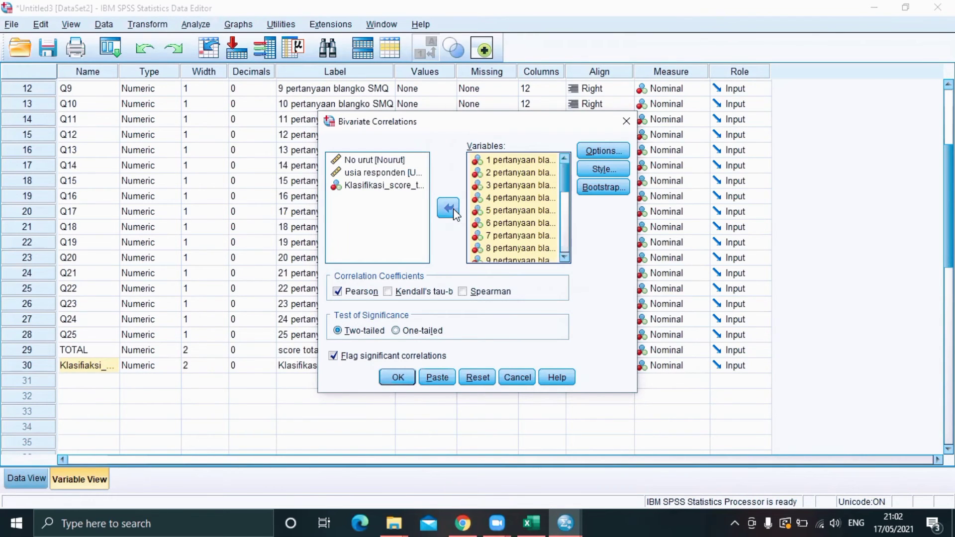
Run the correlation with the Pearson coefficient and bring the score total column of the output table into view
left_click(338, 292)
left_click(338, 292)
left_click(387, 379)
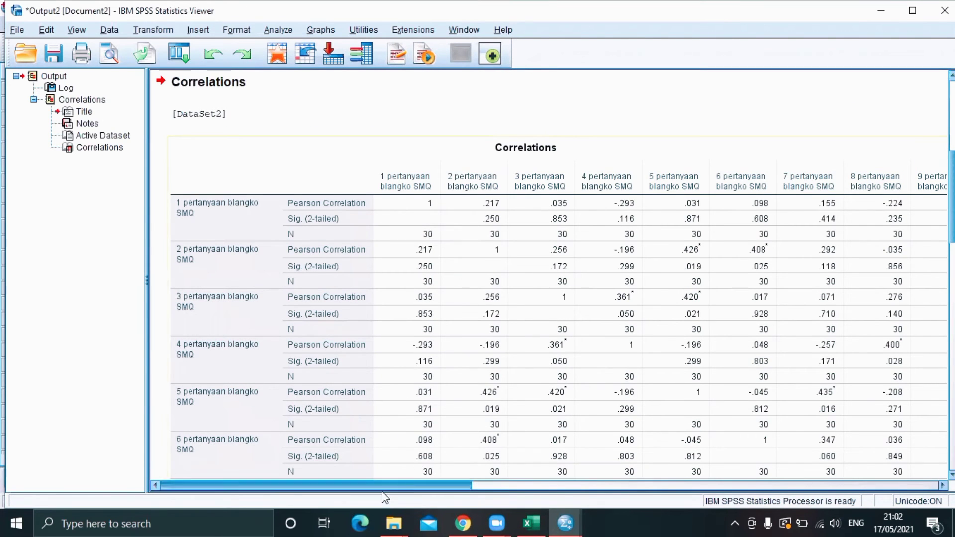
left_click_drag(379, 491, 906, 428)
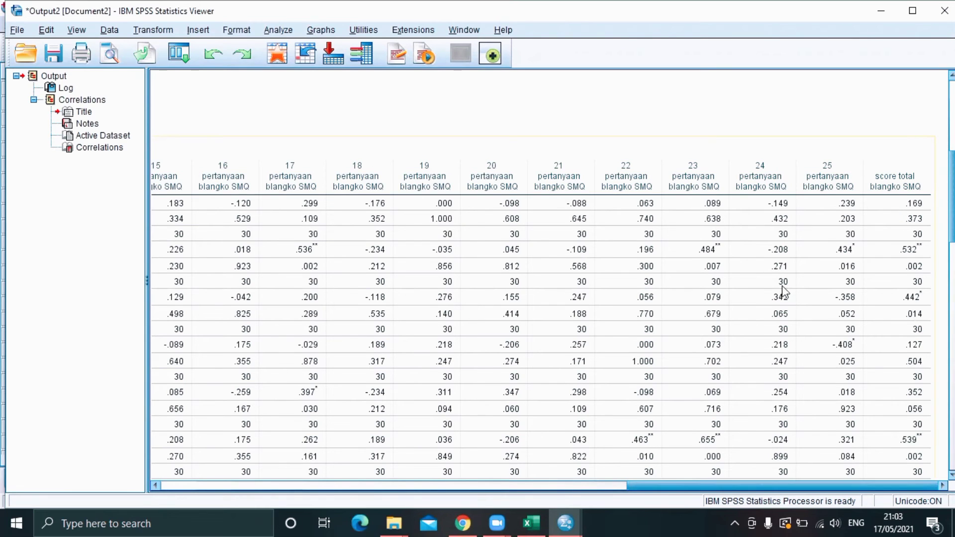
Examine the Pearson correlations and significance values of every question item against the score total in the correlation table
left_click_drag(686, 490, 755, 480)
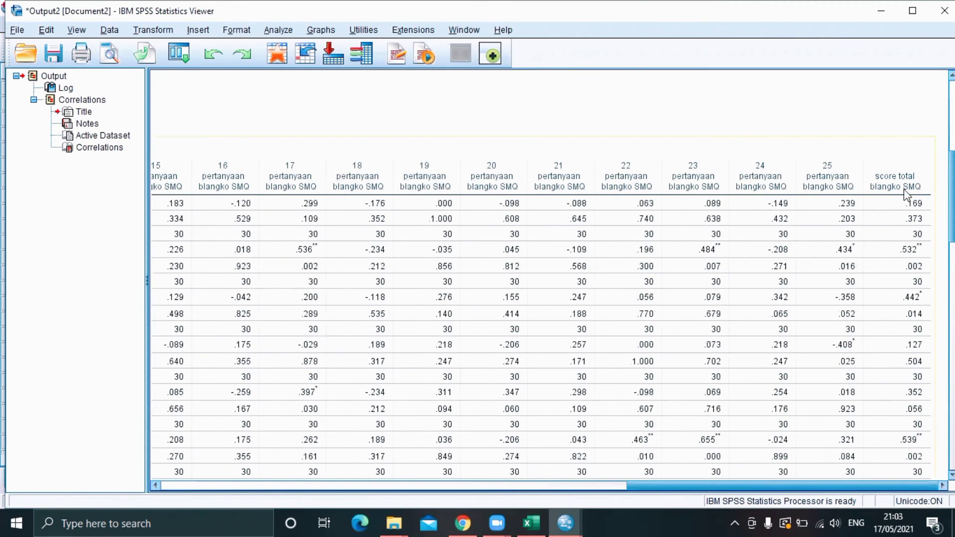
scroll(822, 342, "down", 2)
left_click(822, 342)
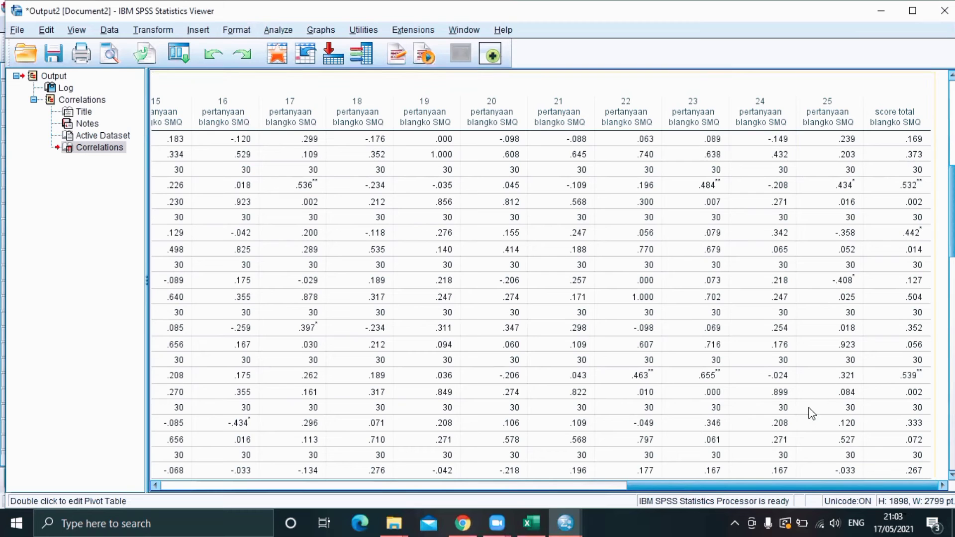
left_click_drag(705, 486, 870, 384)
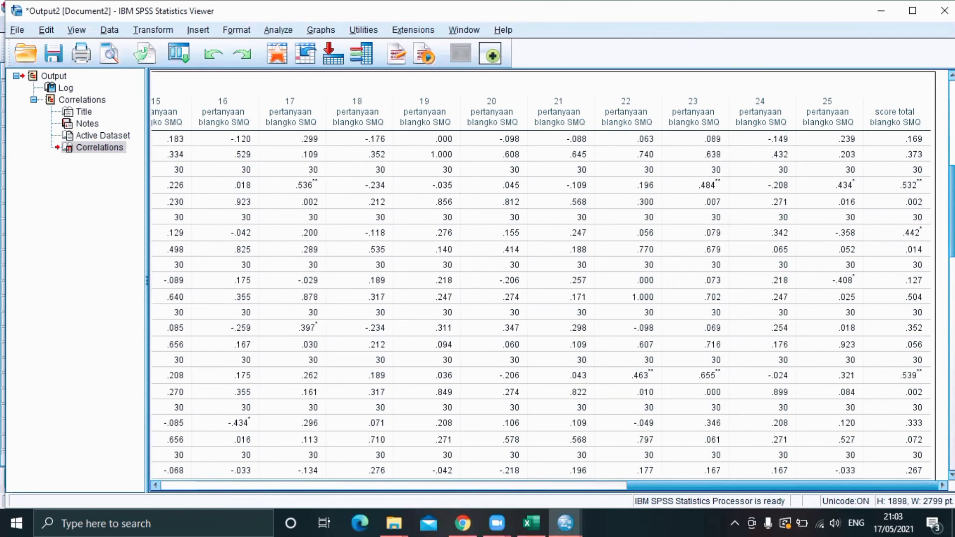
scroll(552, 274, "down", 10)
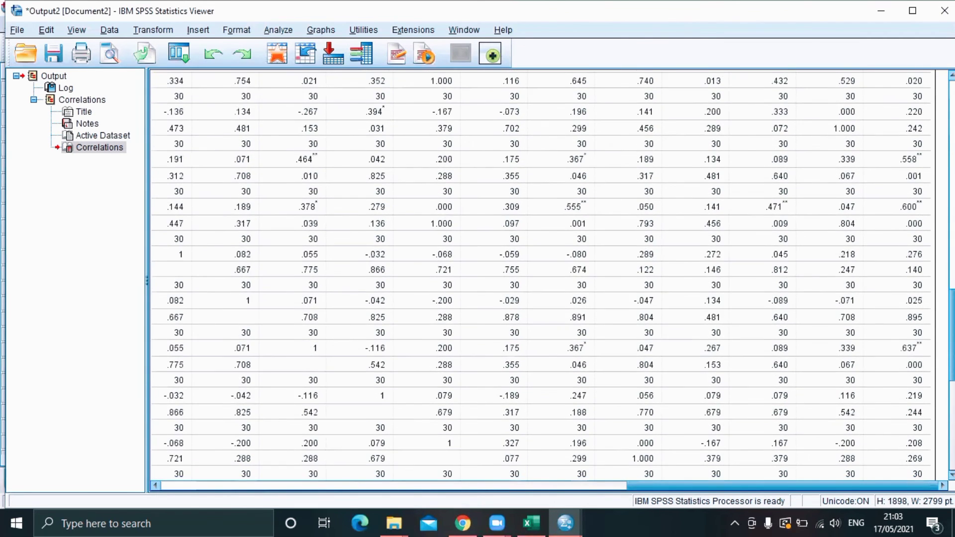
scroll(543, 273, "down", 3)
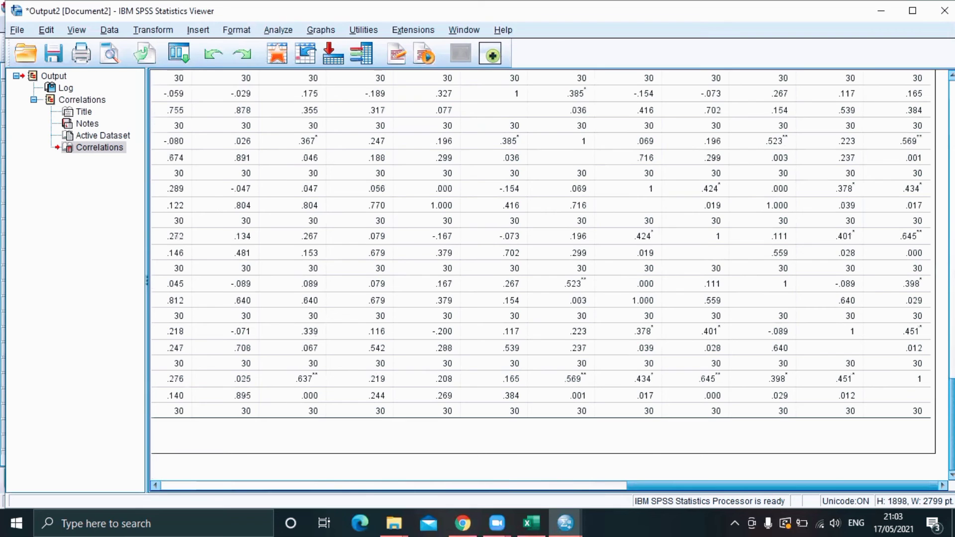
scroll(929, 140, "up", 15)
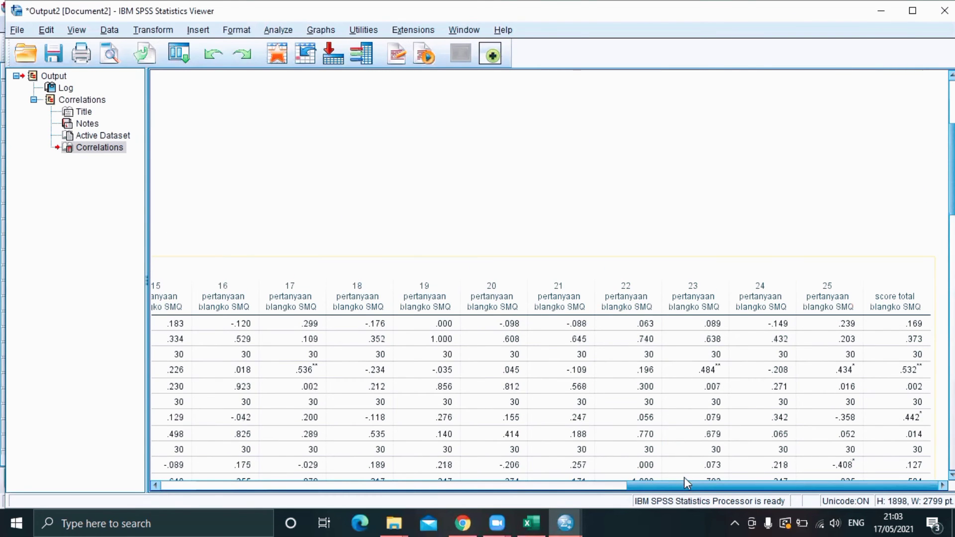
left_click_drag(687, 482, 281, 507)
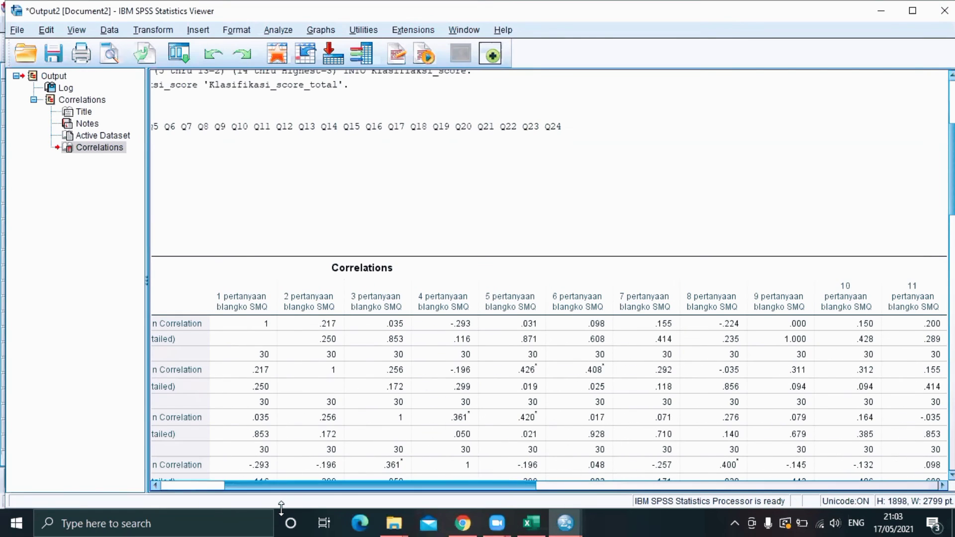
Return to the Data Editor and check the TOTAL and classification columns in the data sheet against the variable definitions
left_click(878, 12)
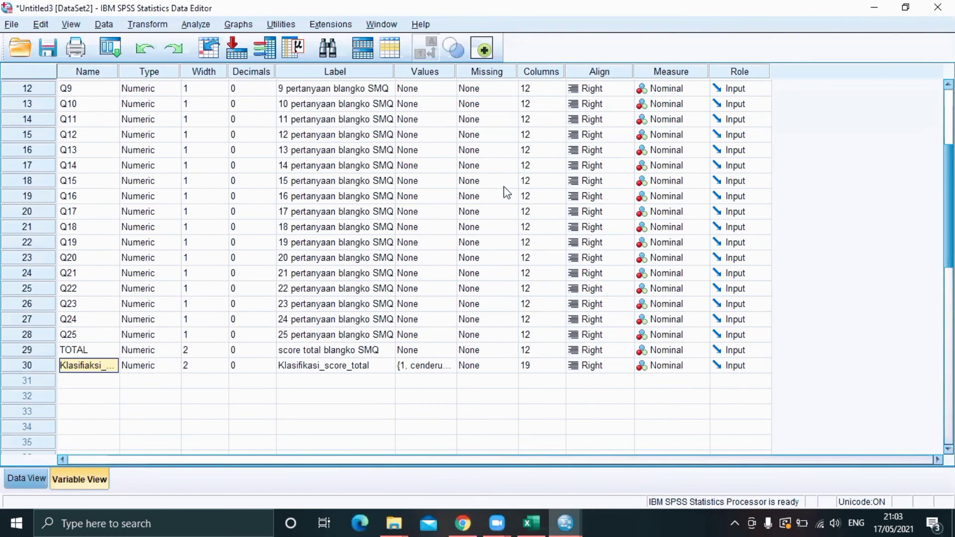
left_click(29, 475)
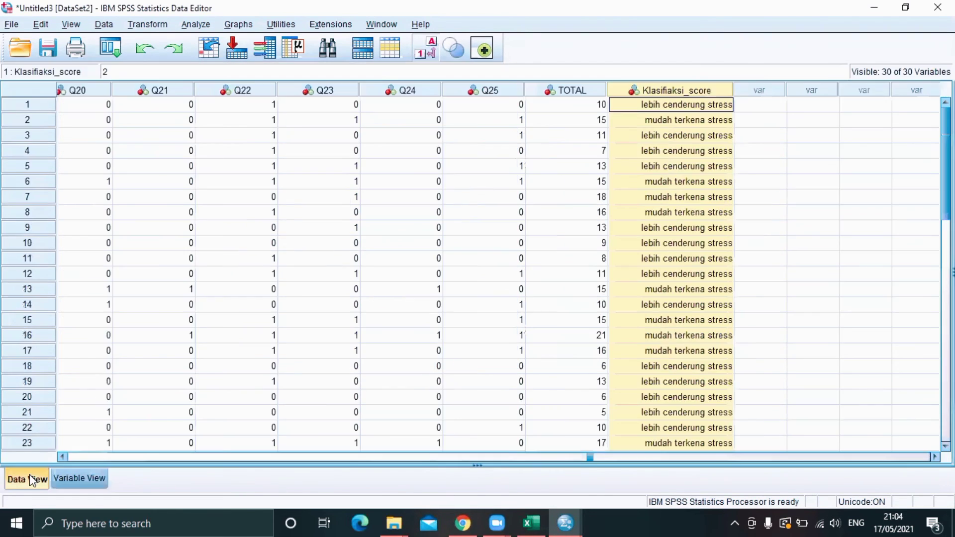
left_click(65, 482)
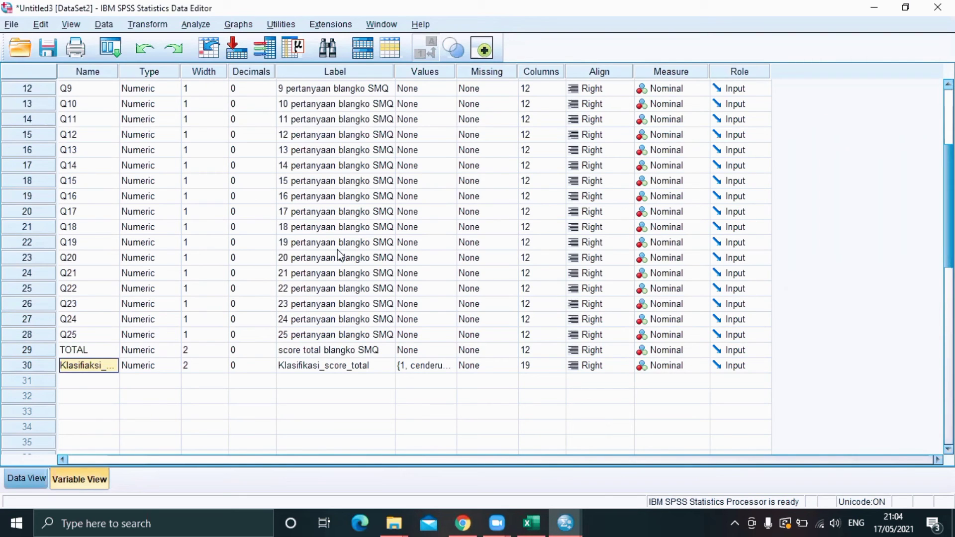
Set up a reliability analysis with all 25 SMQ question items, leaving out the total score and its classification
left_click(194, 26)
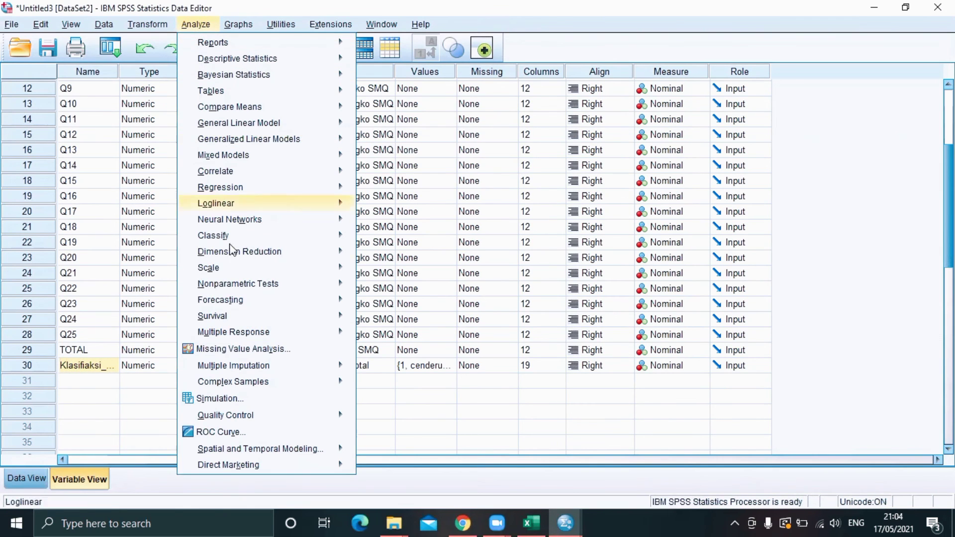
mouse_move(296, 267)
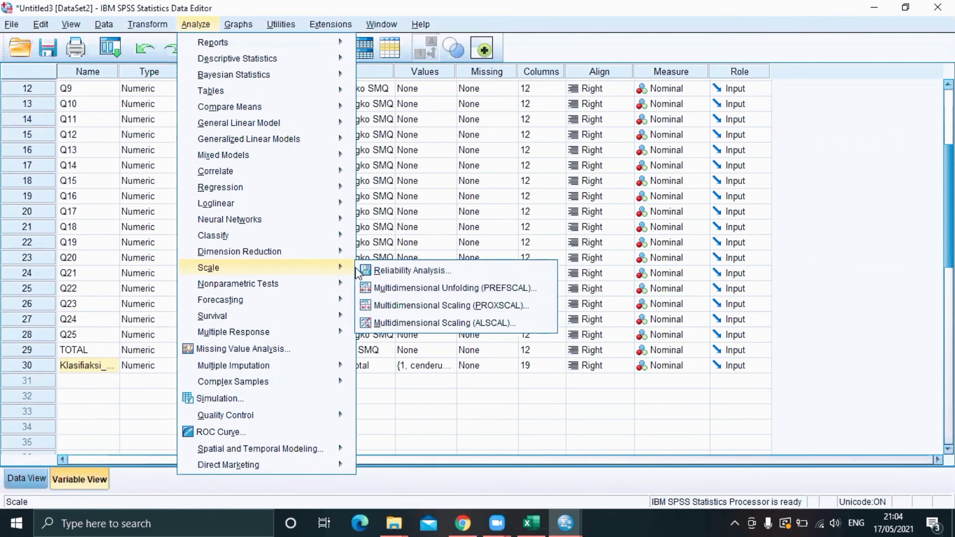
left_click(379, 272)
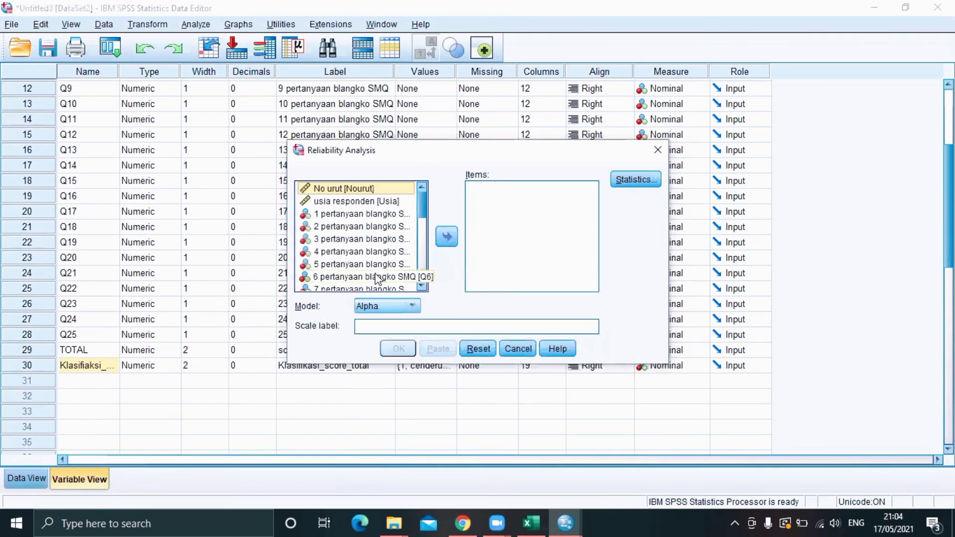
left_click(371, 214)
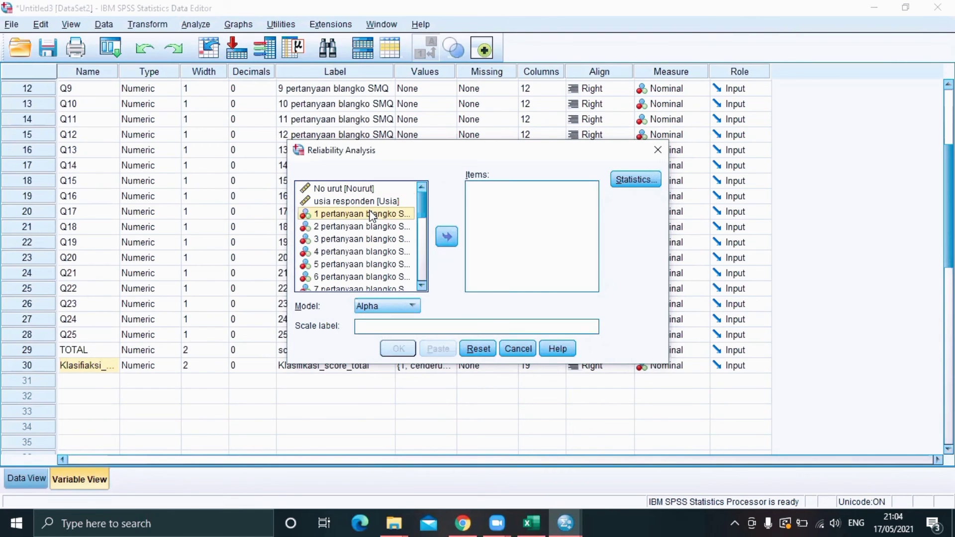
key("shift+Down")
key("shift+Down")
key("shift+Down")
key("shift+Down")
key("shift+Down")
key("shift+Down")
key("shift+Down")
key("shift+Down")
key("shift+Down")
key("shift+Down")
key("shift+Down")
key("shift+Down")
key("shift+Down")
key("shift+Down")
key("shift+Down")
key("shift+Down")
key("shift+Down")
key("shift+Down")
key("shift+Down")
key("shift+Down")
key("shift+Down")
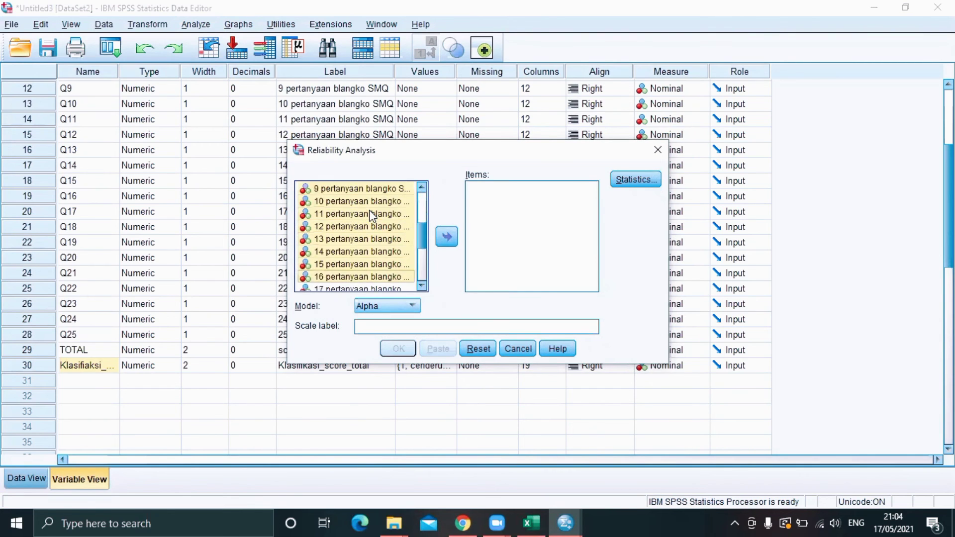
key("shift+Down")
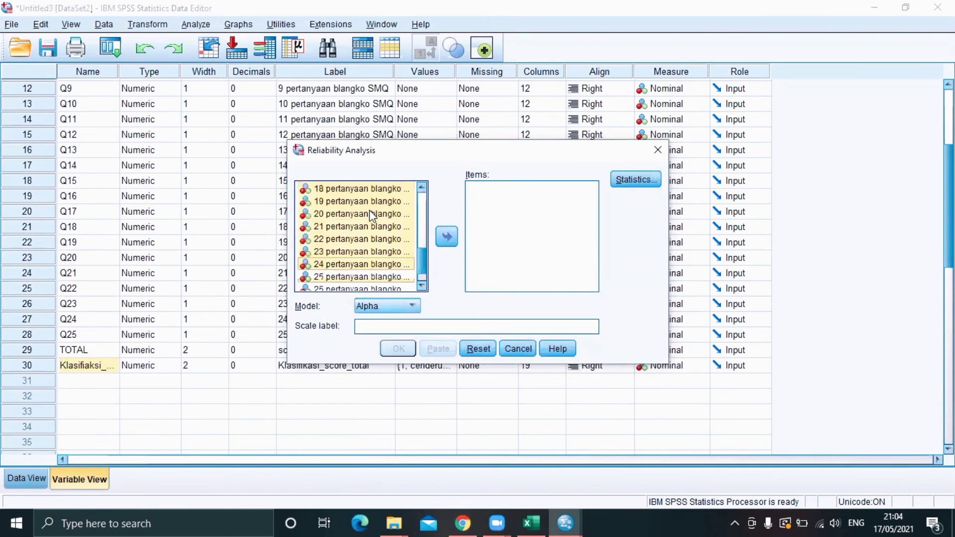
key("shift+Down")
left_click(446, 237)
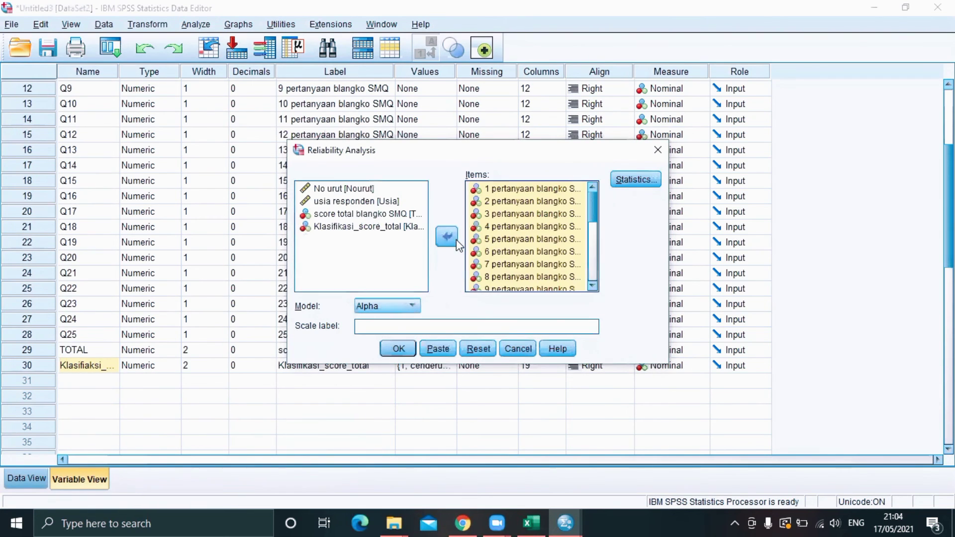
Request the "Scale if item deleted" descriptives and run the reliability analysis with the Alpha model
left_click(631, 181)
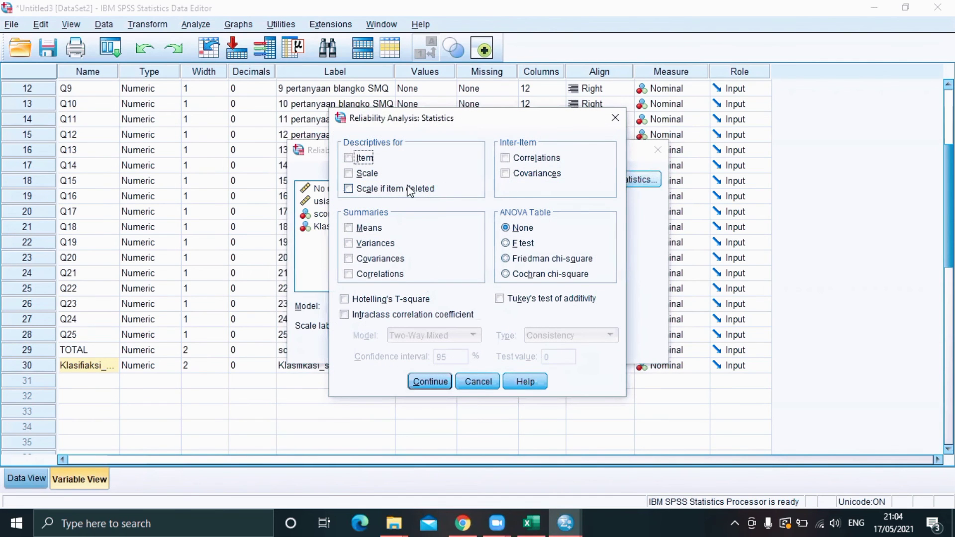
left_click(409, 189)
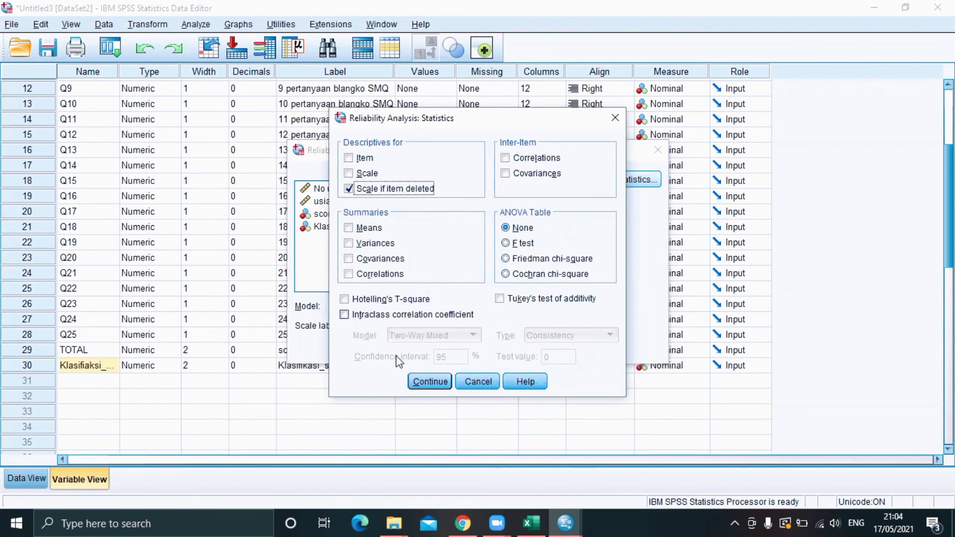
left_click(419, 382)
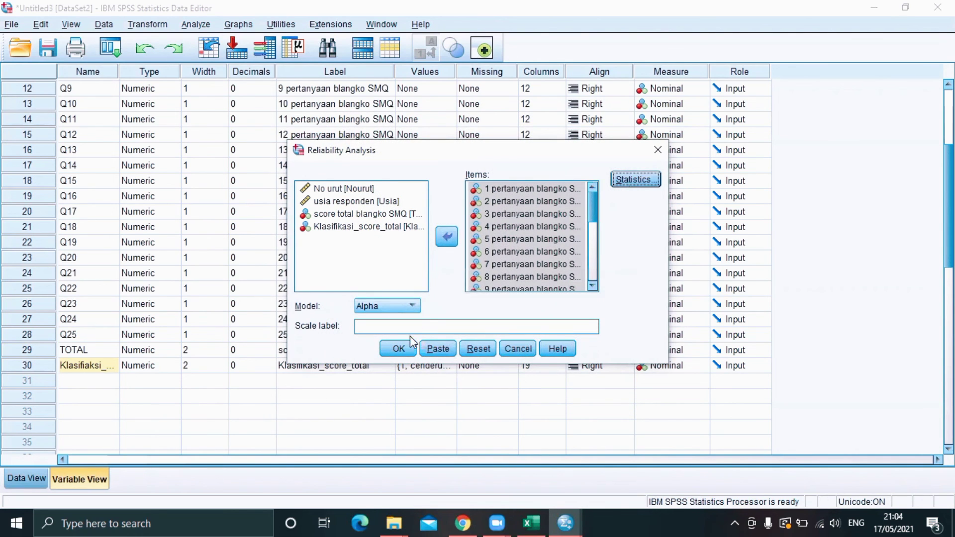
left_click(399, 349)
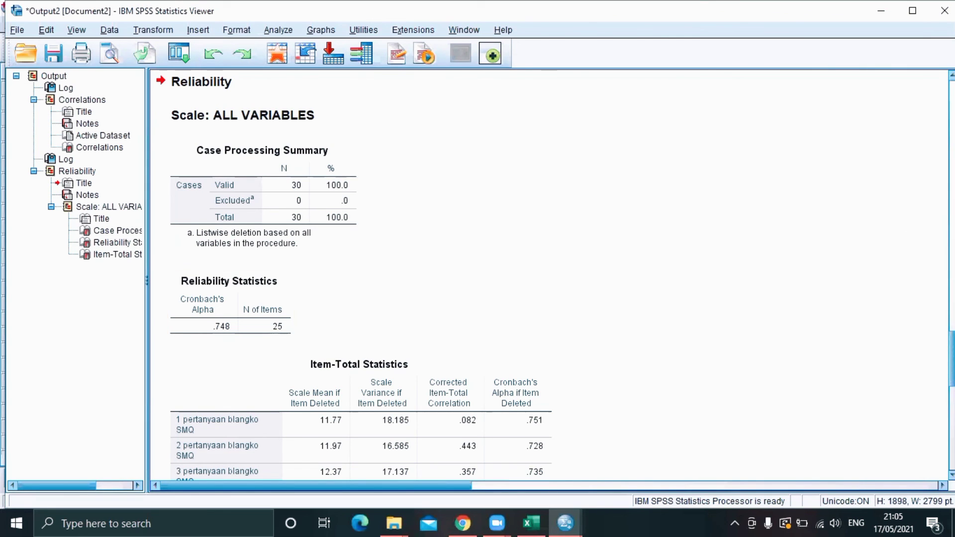
Review the Cronbach's Alpha, item-total statistics and correlation output, and return to the Untitled3 dataset window
scroll(550, 275, "down", 4)
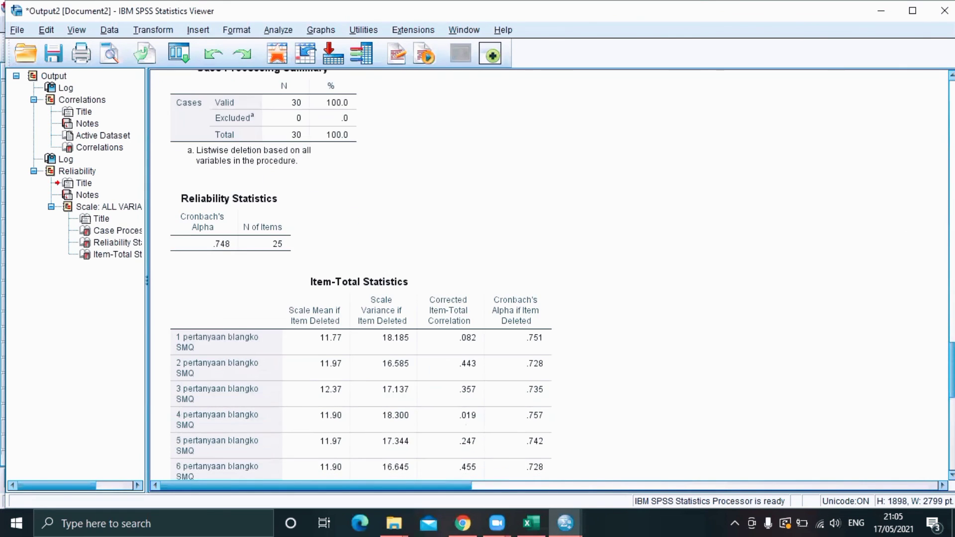
scroll(549, 274, "down", 8)
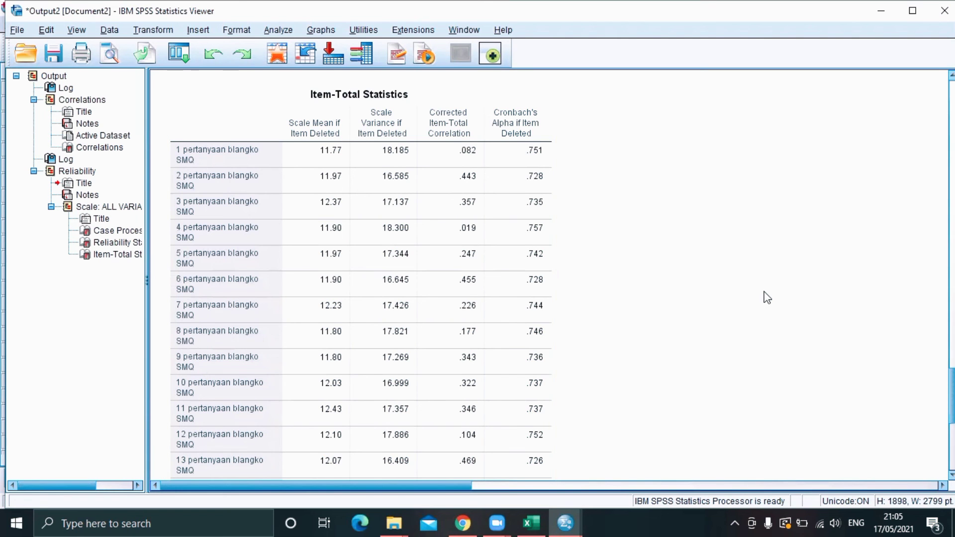
left_click_drag(953, 396, 953, 251)
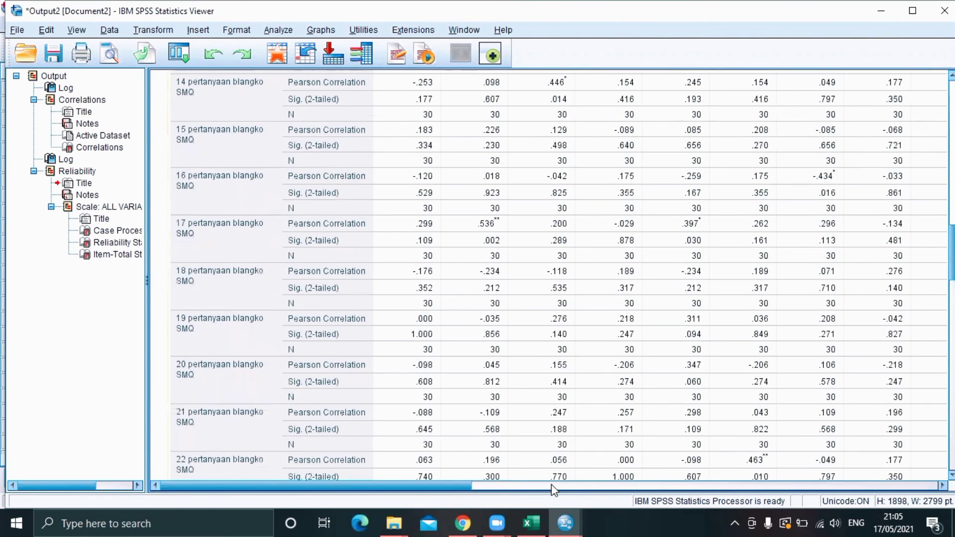
left_click(567, 523)
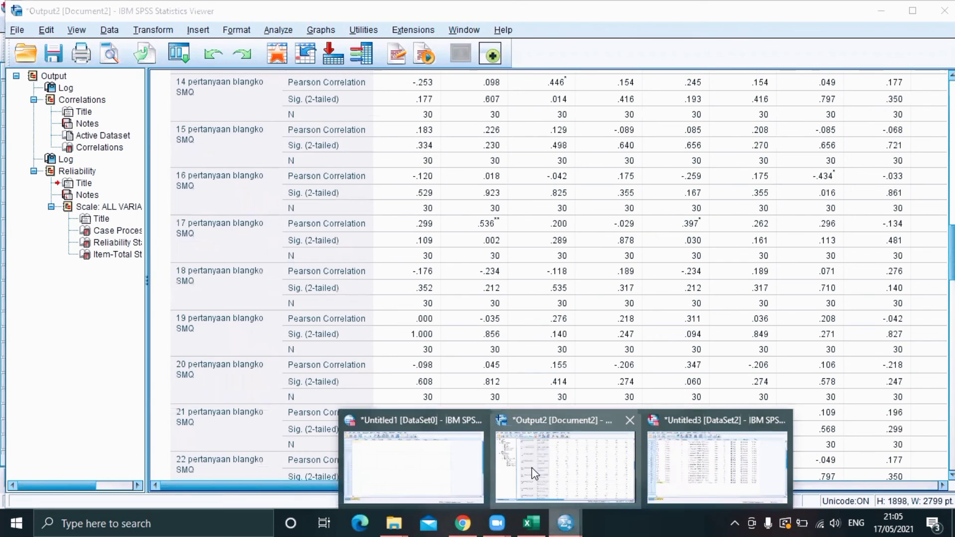
left_click(656, 476)
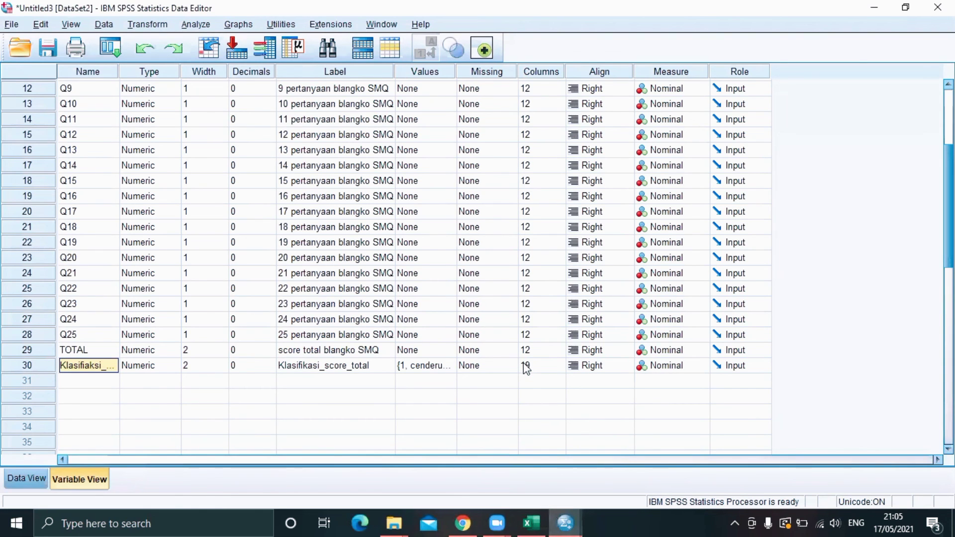